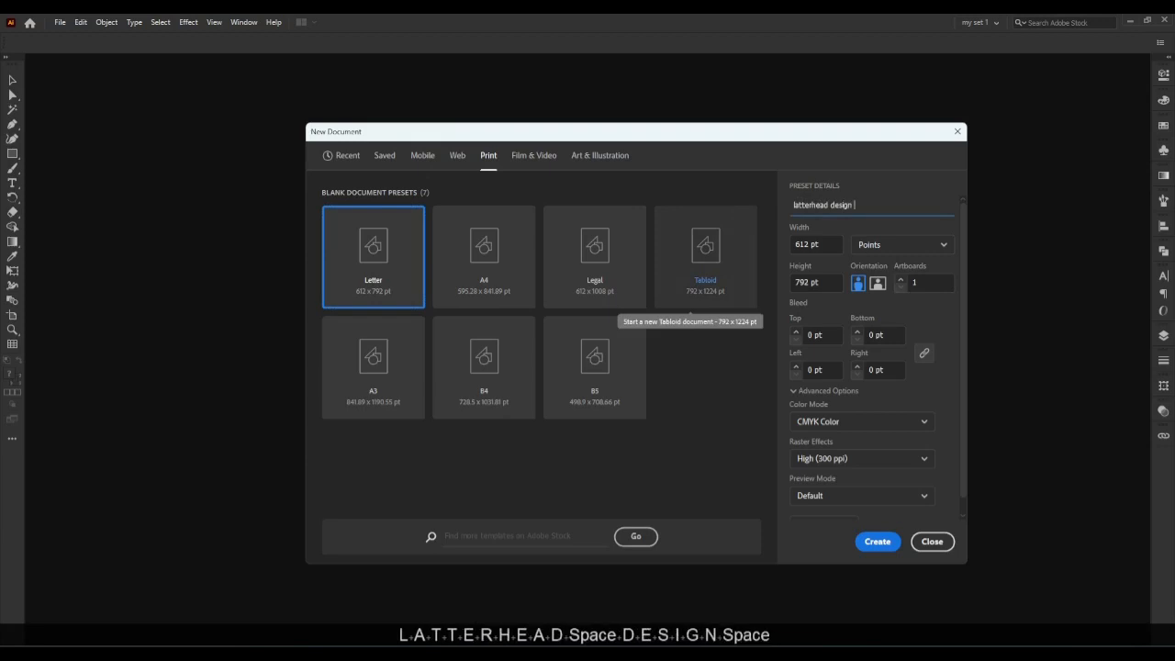
Name the new print document "latterhead design ff" and set its units to inches.
type("f")
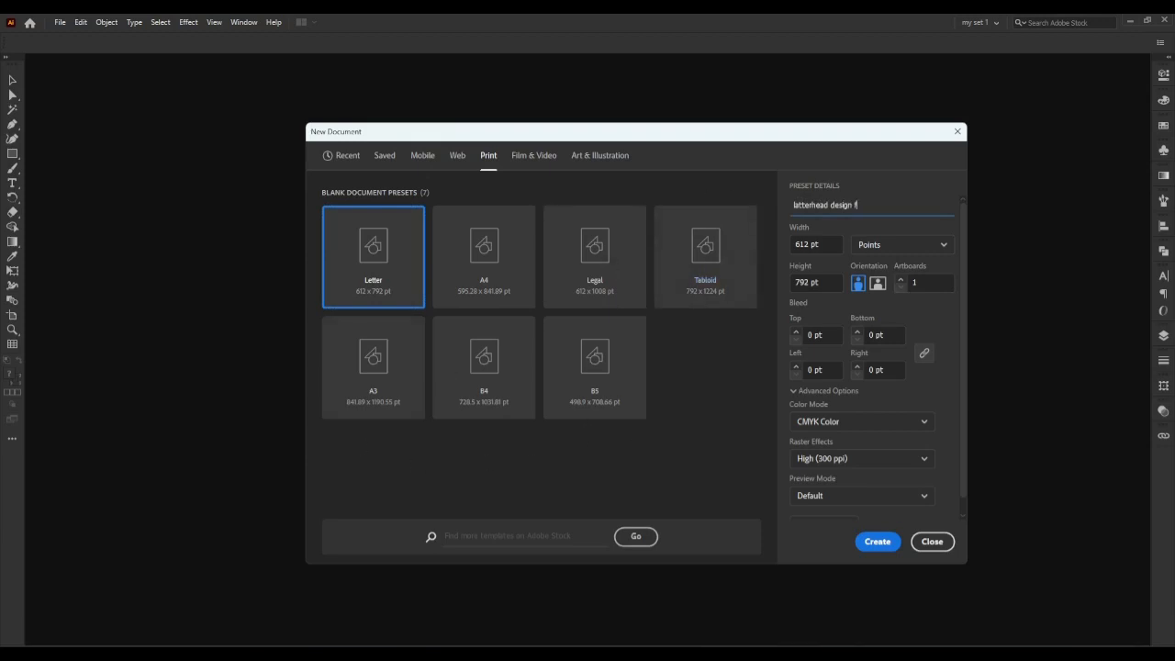
type("f")
left_click(901, 244)
left_click(876, 302)
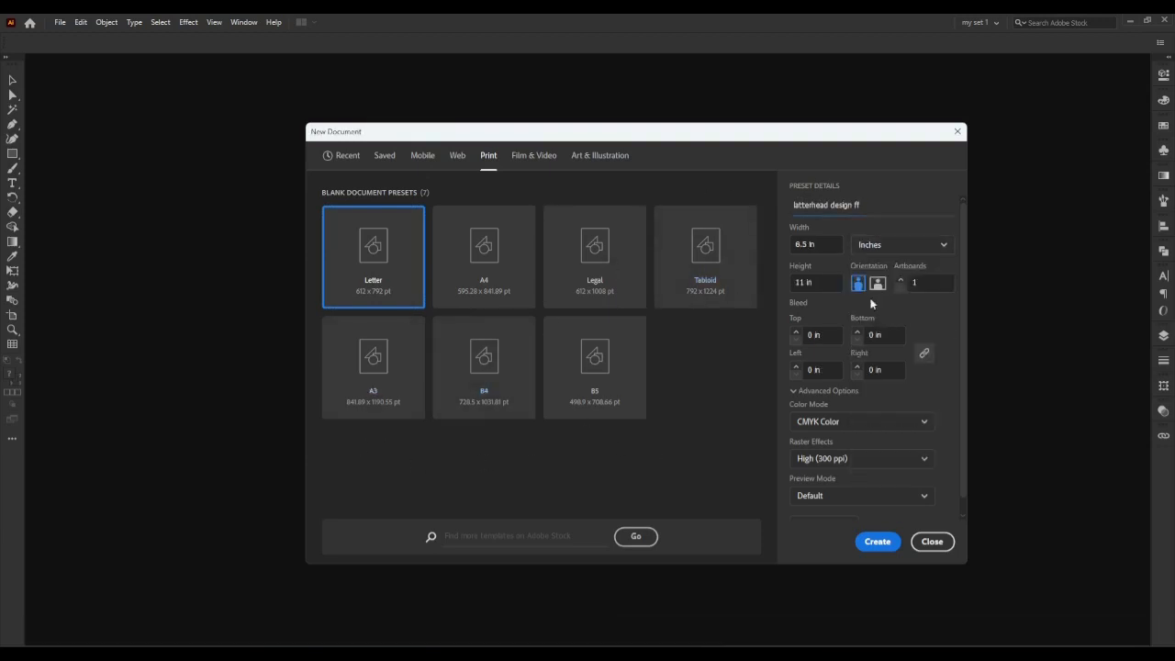
Set the new document to 8.27 in wide and 11.69 in high, with a 0.125 in bleed on all sides.
type("8.2")
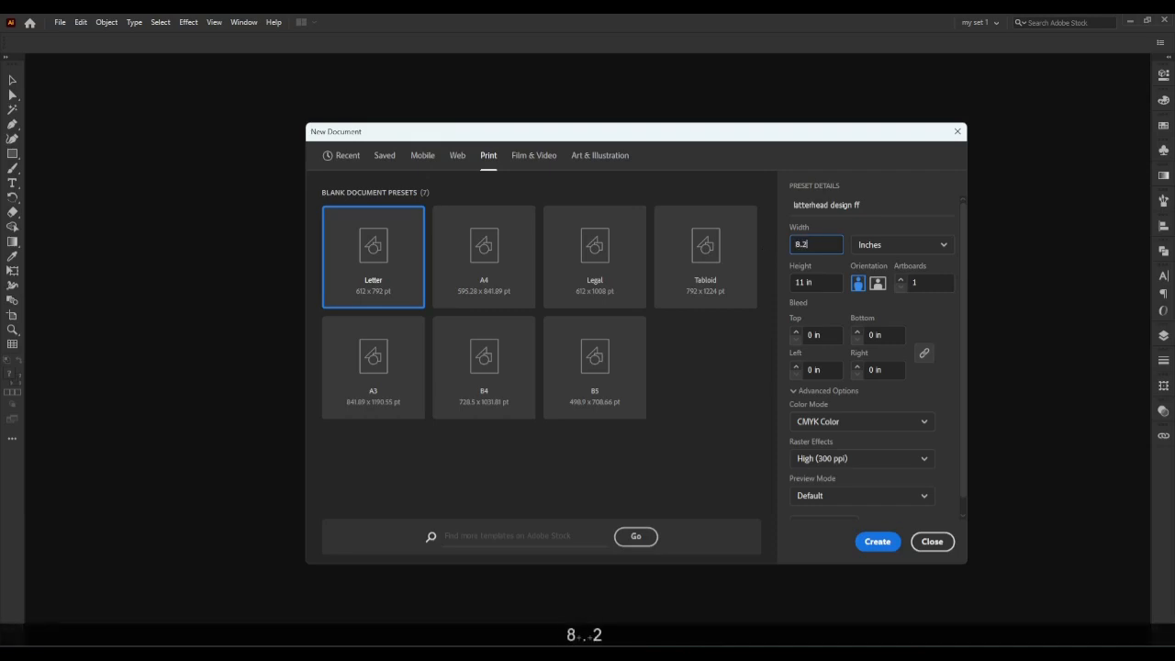
left_click_drag(812, 282, 768, 288)
type("11.69")
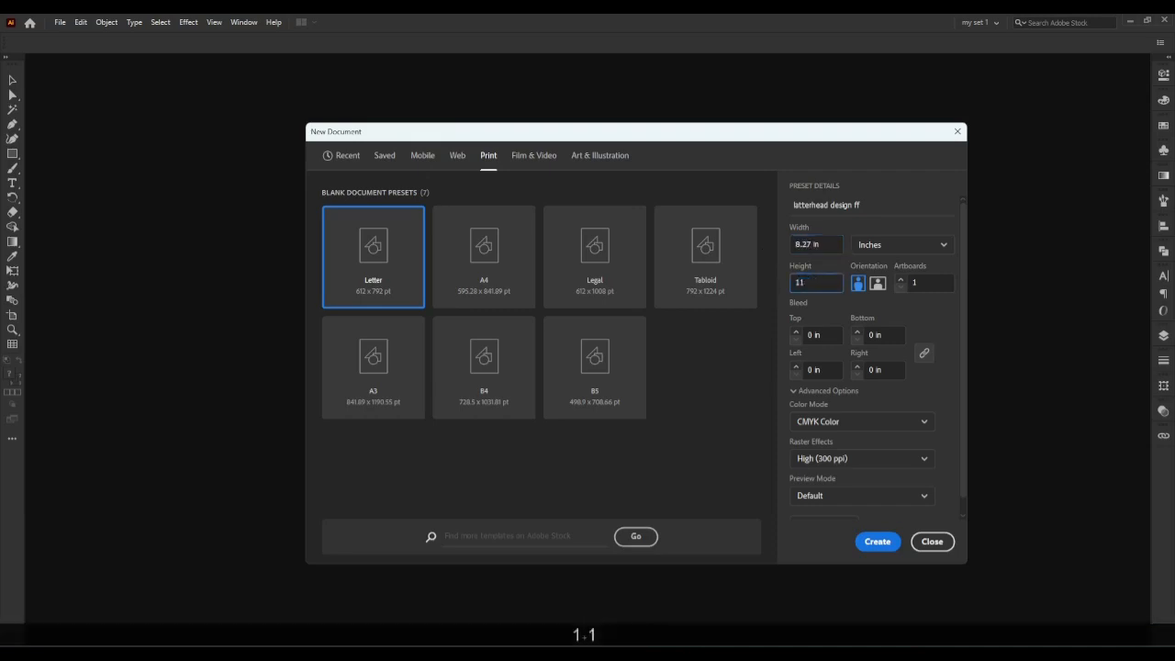
left_click(794, 331)
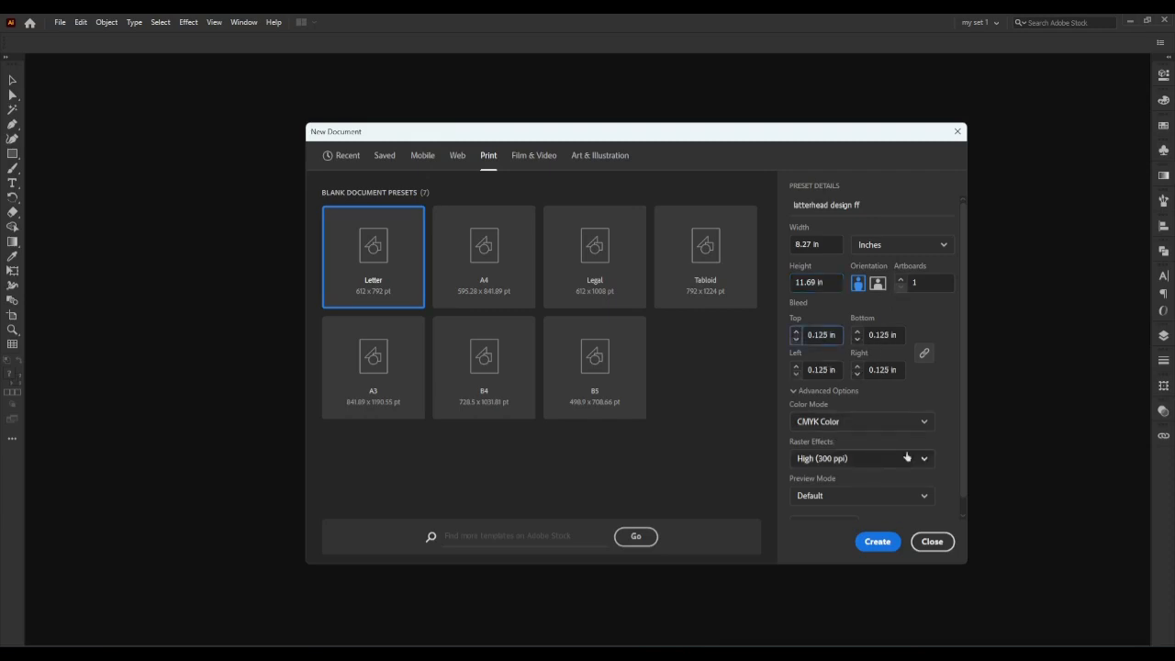
left_click_drag(964, 366, 962, 310)
Check the width, height and bleed settings and create the document.
key("KP_Subtract")
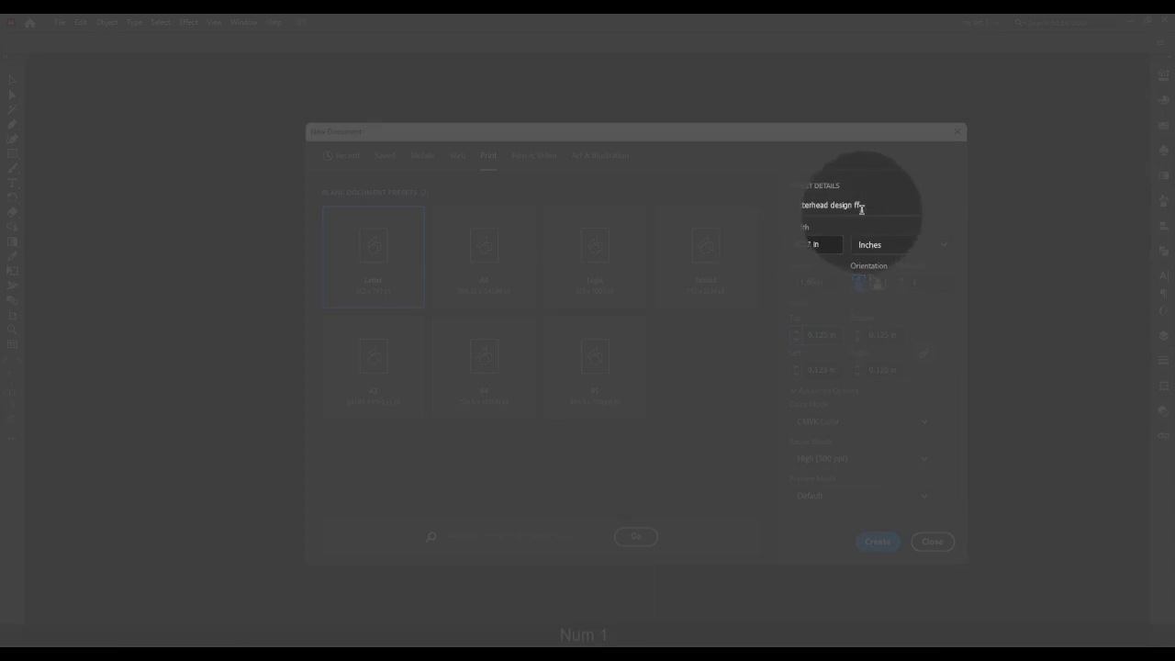
left_click(815, 244)
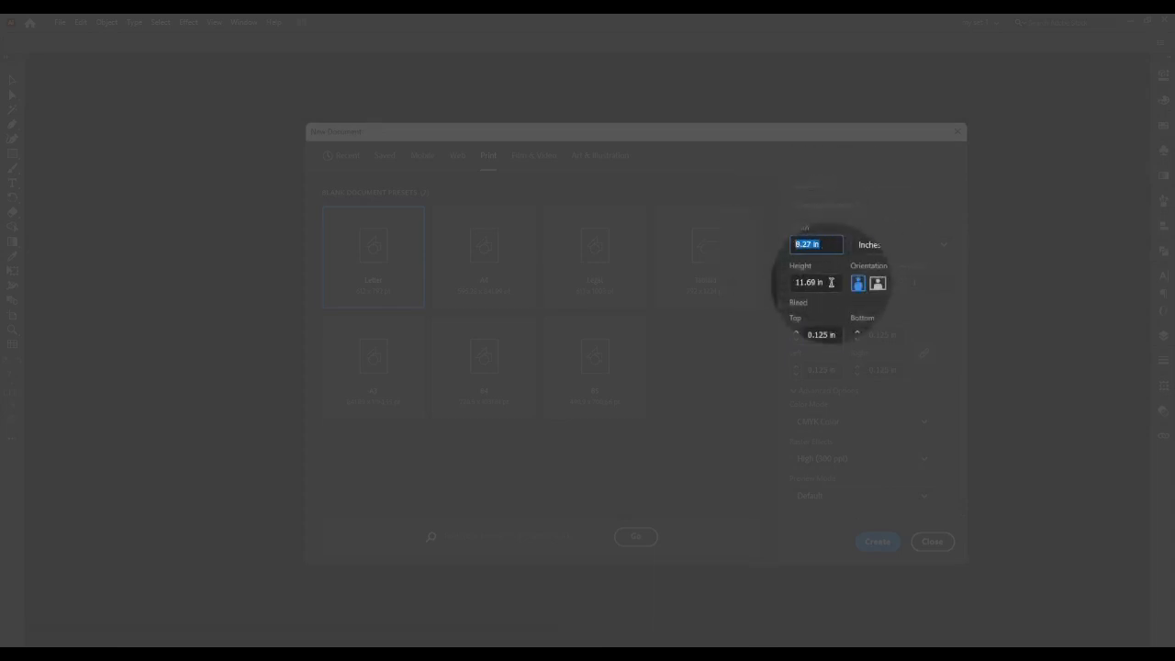
left_click_drag(831, 282, 767, 292)
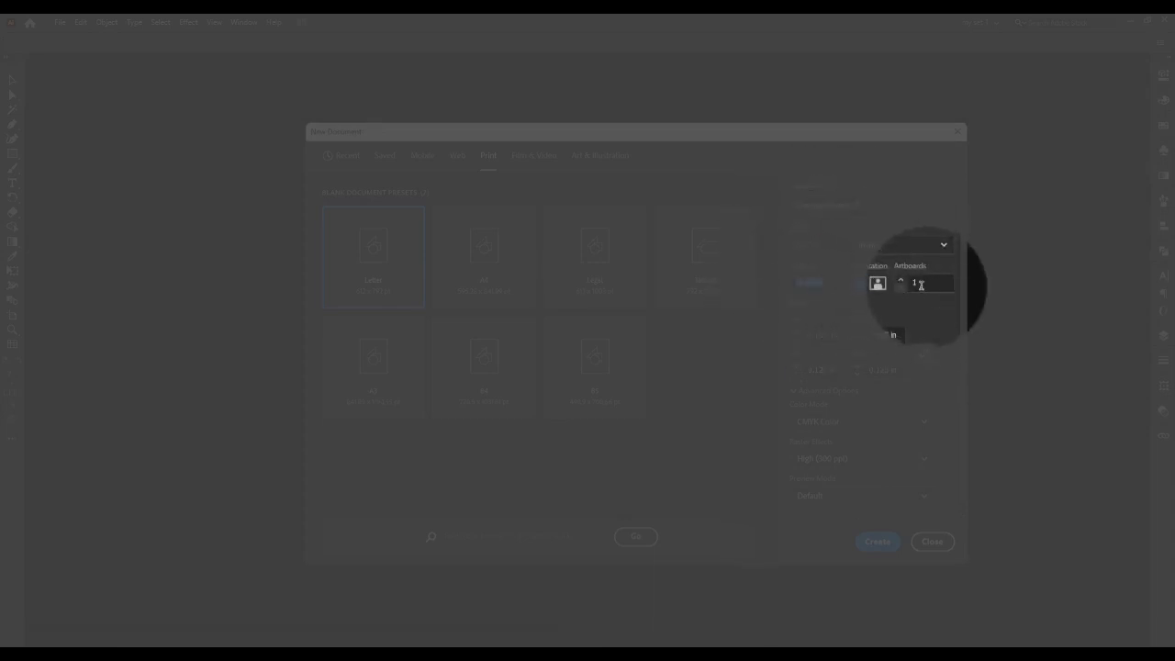
left_click(820, 335)
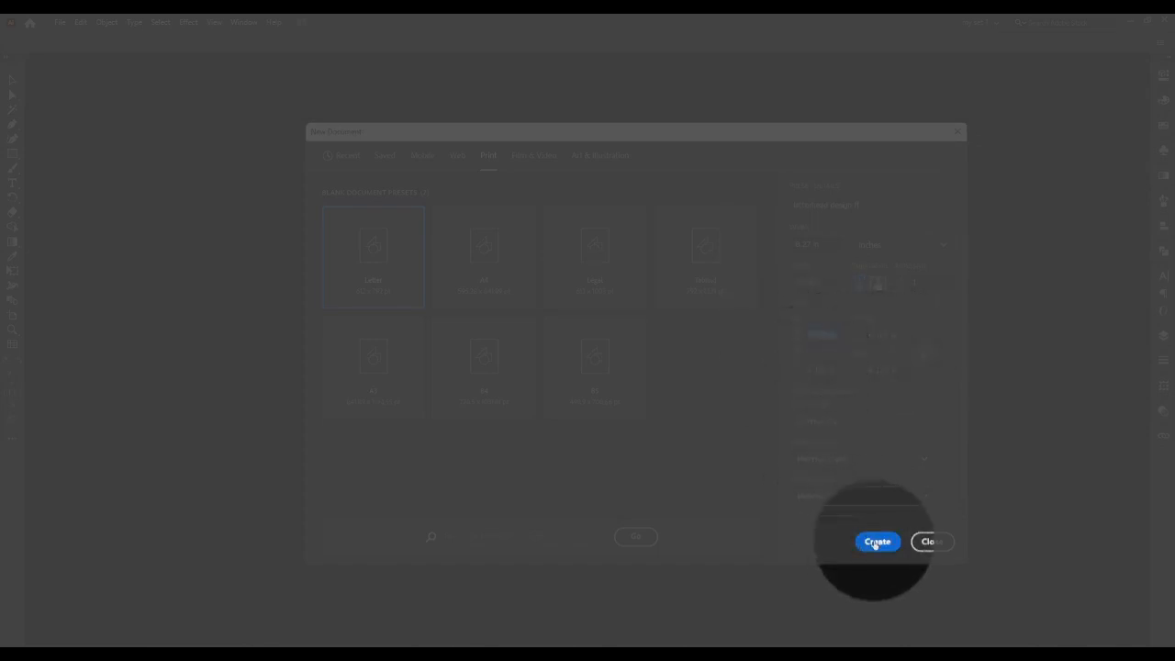
key("KP_1")
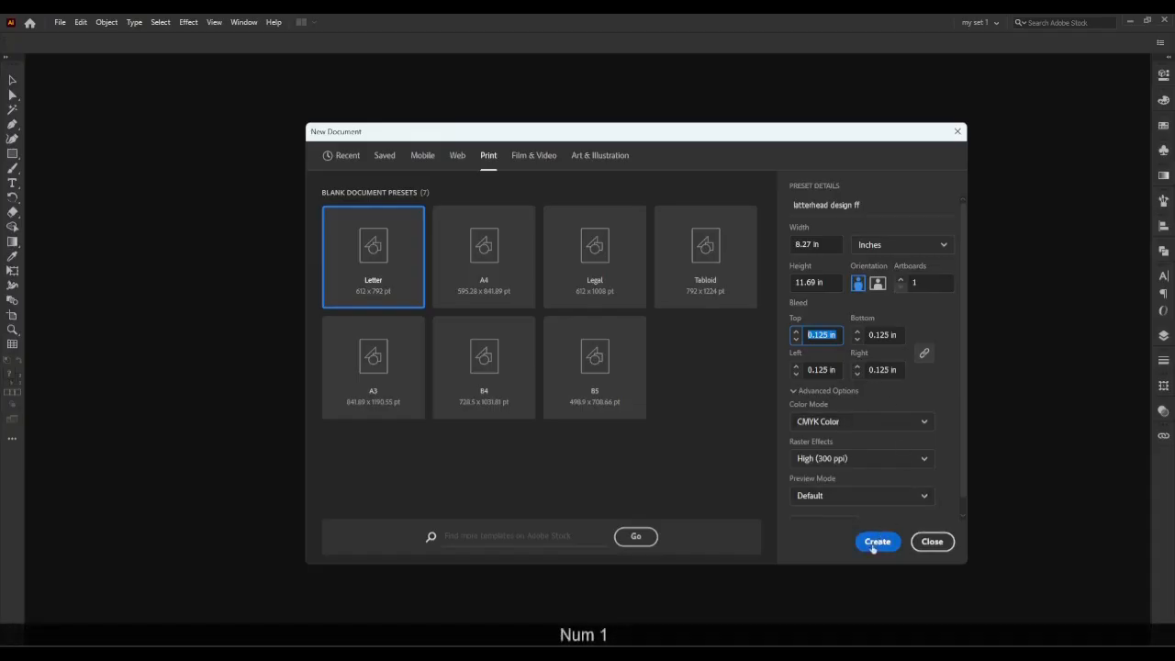
left_click(877, 541)
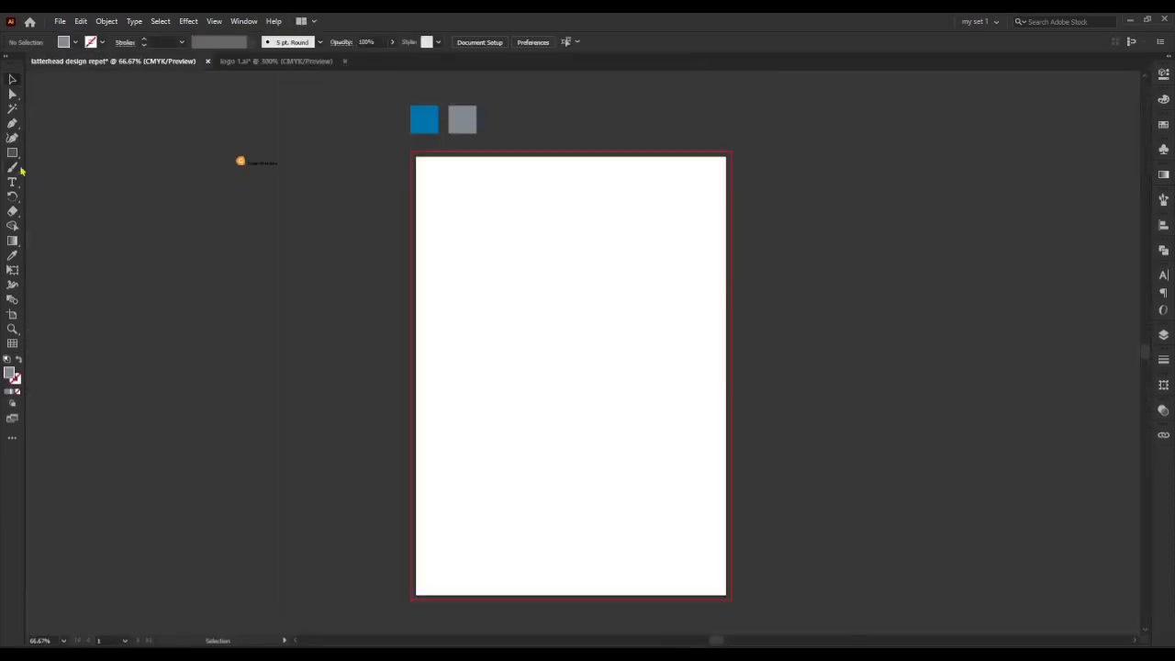
Draw an 8.27 by 11.69 in rectangle and center it horizontally and vertically on the artboard.
left_click(503, 396)
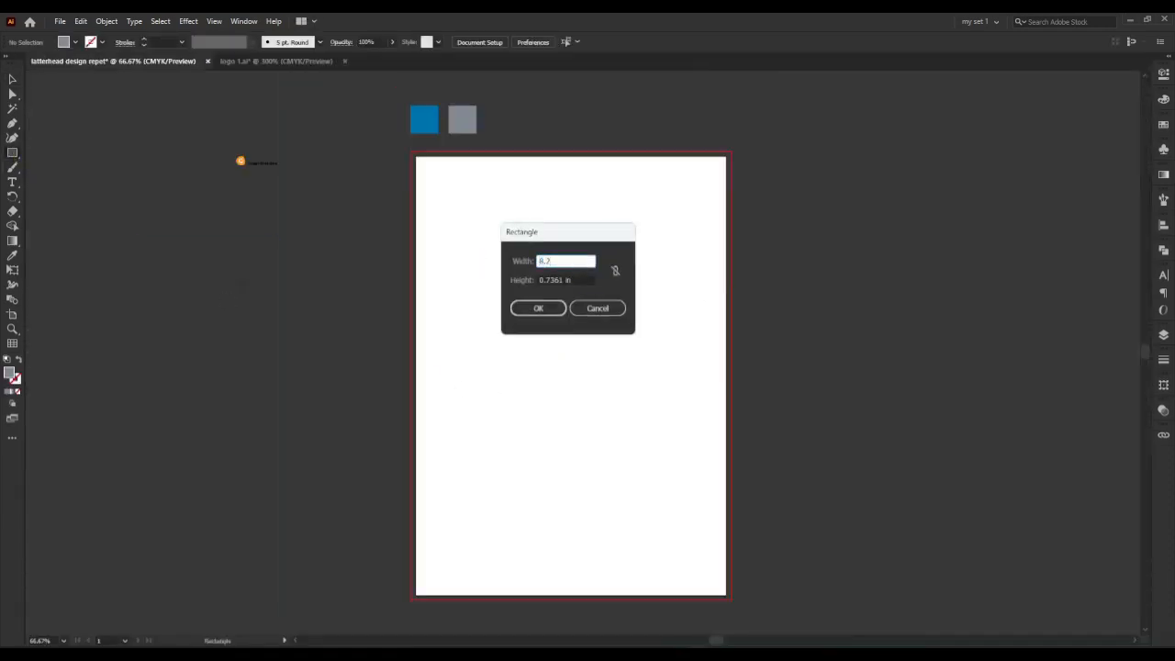
key("Tab")
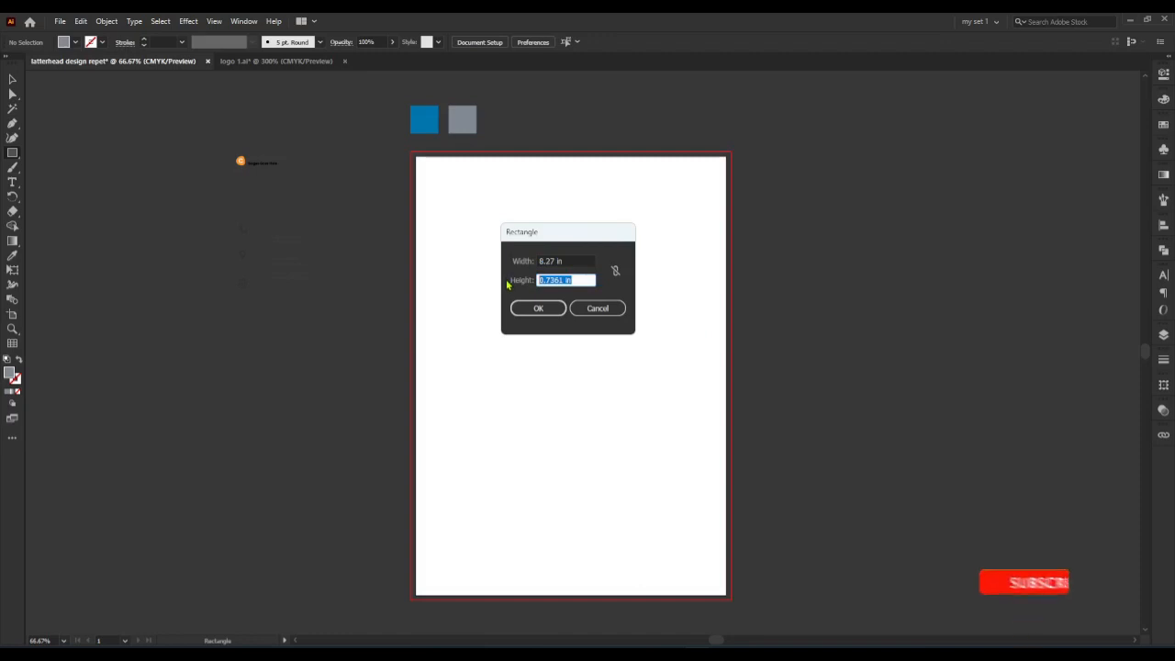
type("11.69")
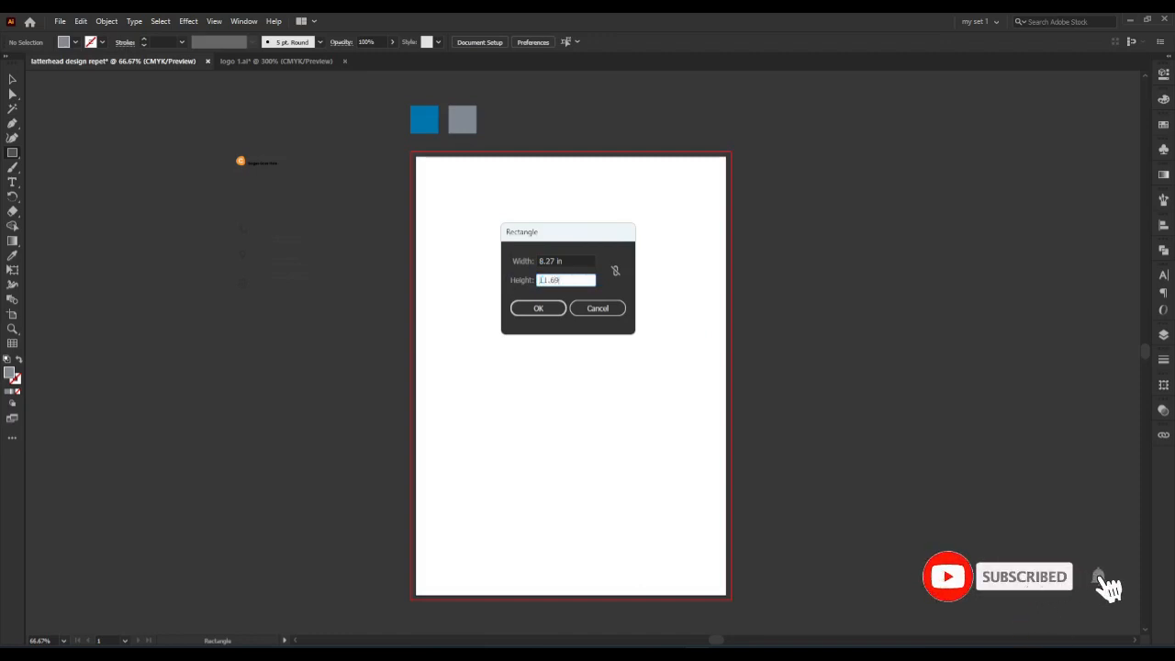
key("Return")
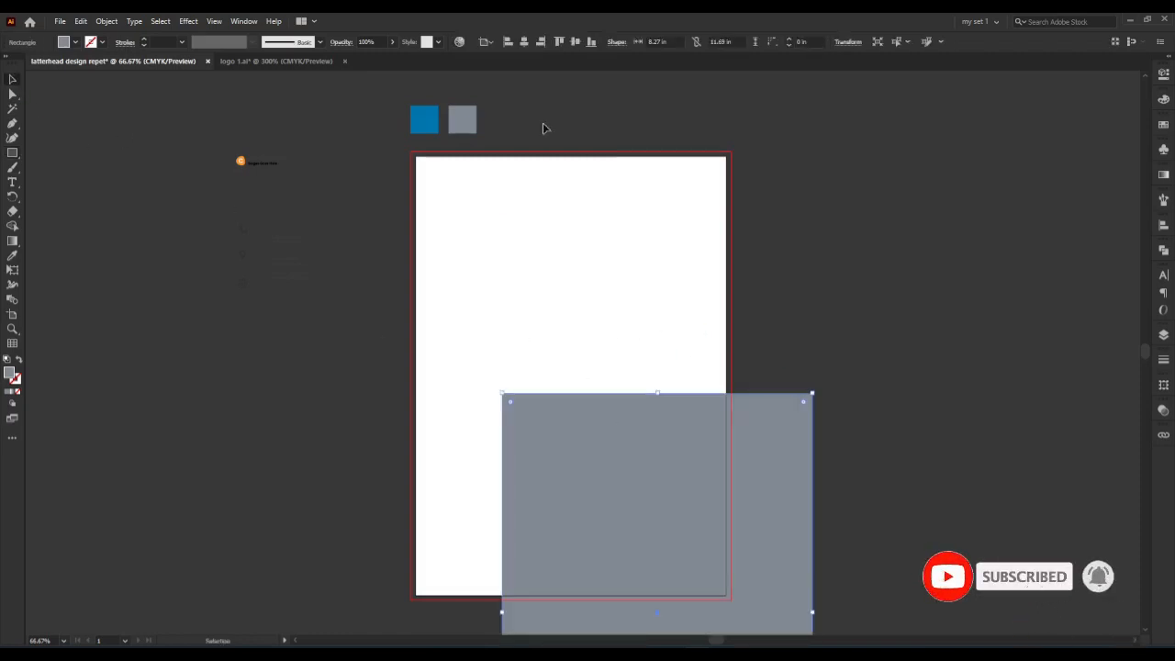
left_click(524, 41)
left_click(574, 41)
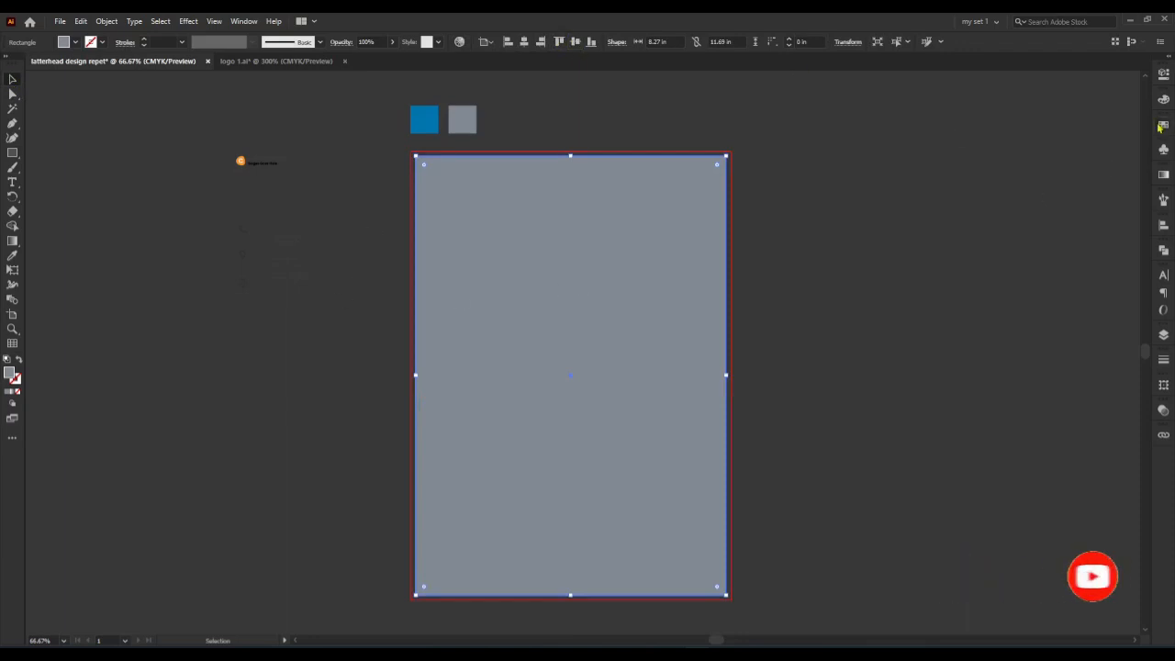
Offset the page rectangle's path inward to make a 6.27 by 9.69 in inner rectangle and convert that rectangle to guides.
left_click(106, 20)
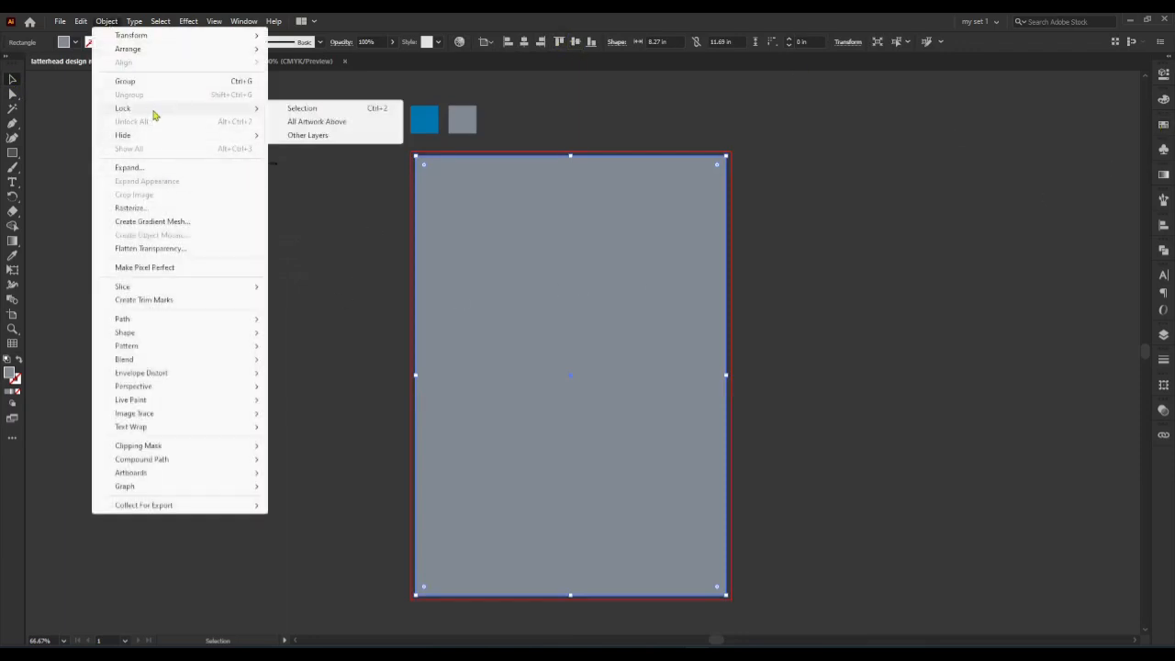
left_click(312, 366)
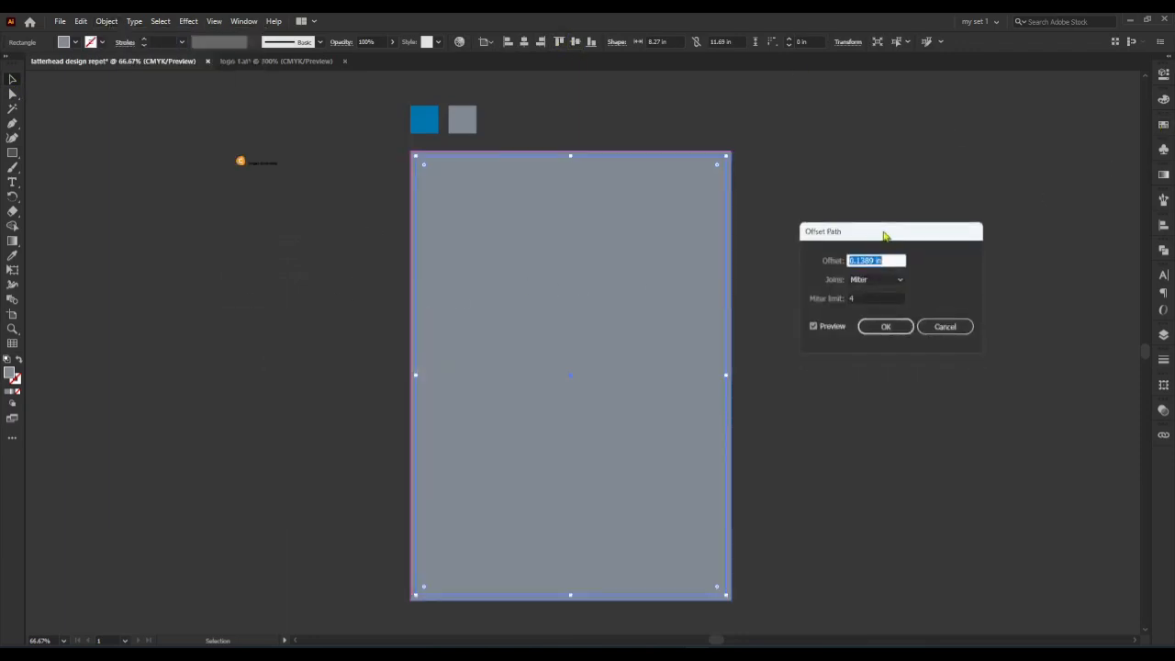
left_click_drag(884, 244, 856, 172)
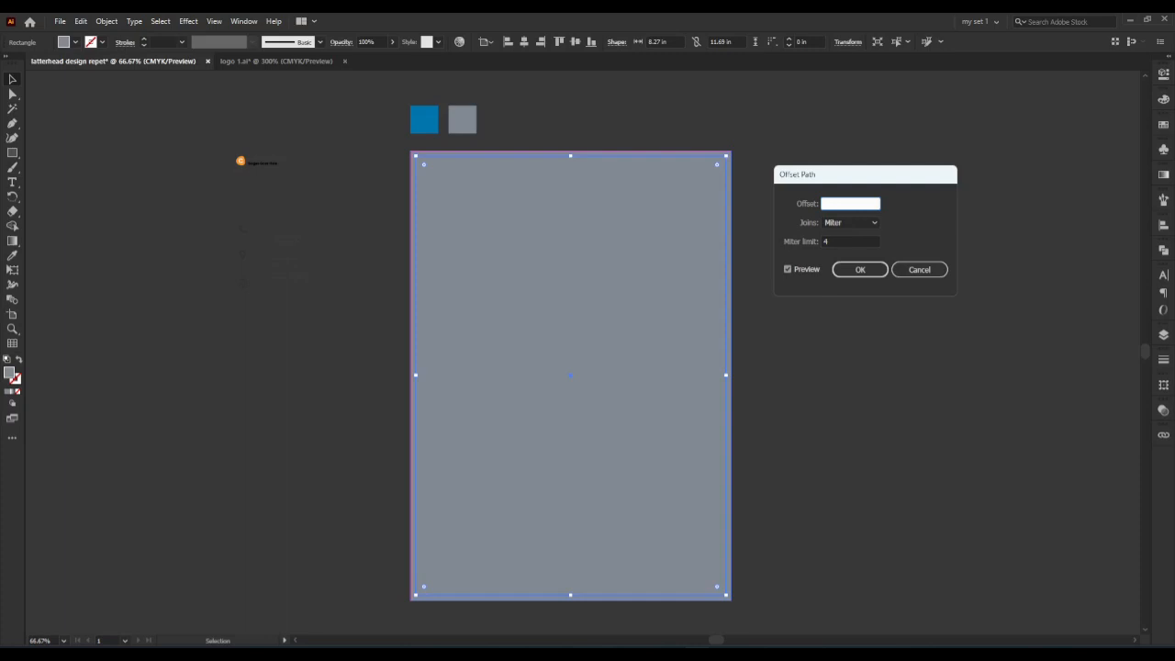
left_click(791, 271)
left_click(862, 271)
right_click(503, 199)
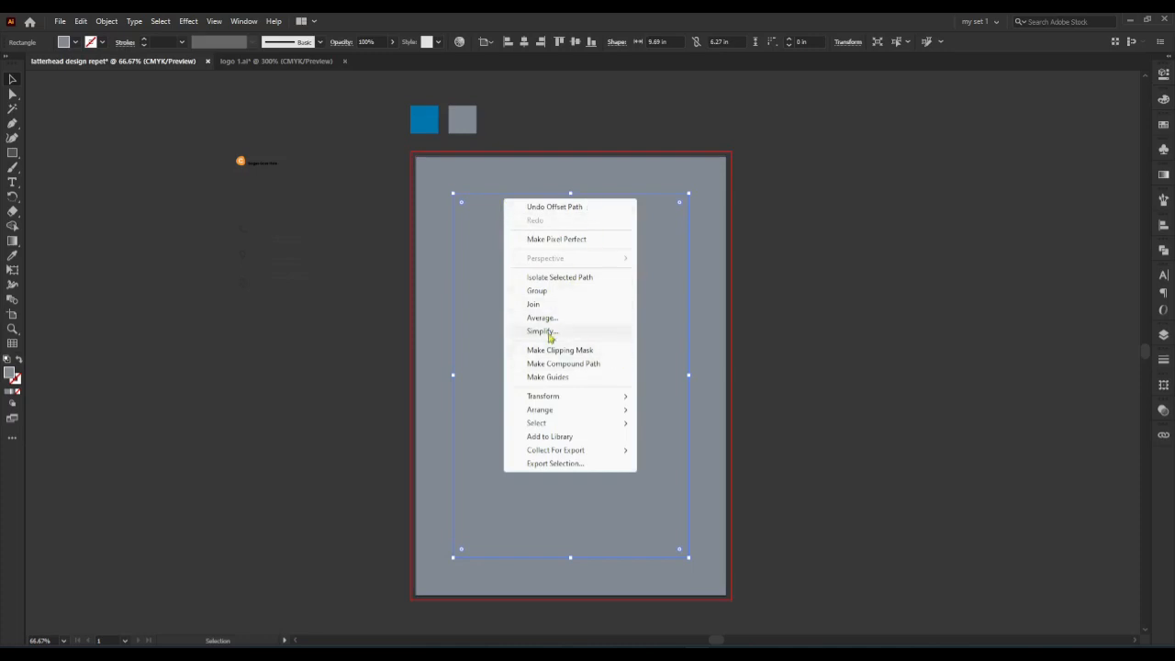
left_click(556, 377)
Enlarge the page rectangle to the bleed edges, 8.52 by 11.94 in.
left_click_drag(541, 253, 522, 270)
left_click_drag(727, 598, 731, 599)
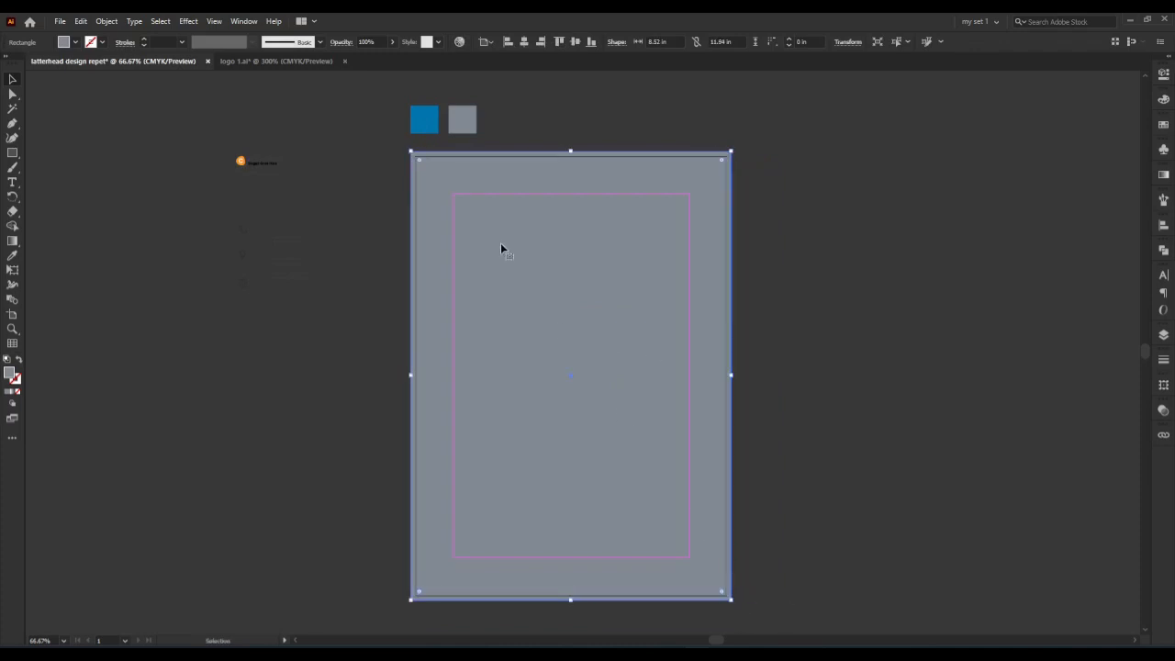
Fill the page rectangle with white and lock it as the background.
left_click(1164, 101)
left_click(1028, 176)
left_click(825, 229)
left_click(625, 280)
key("ctrl+2")
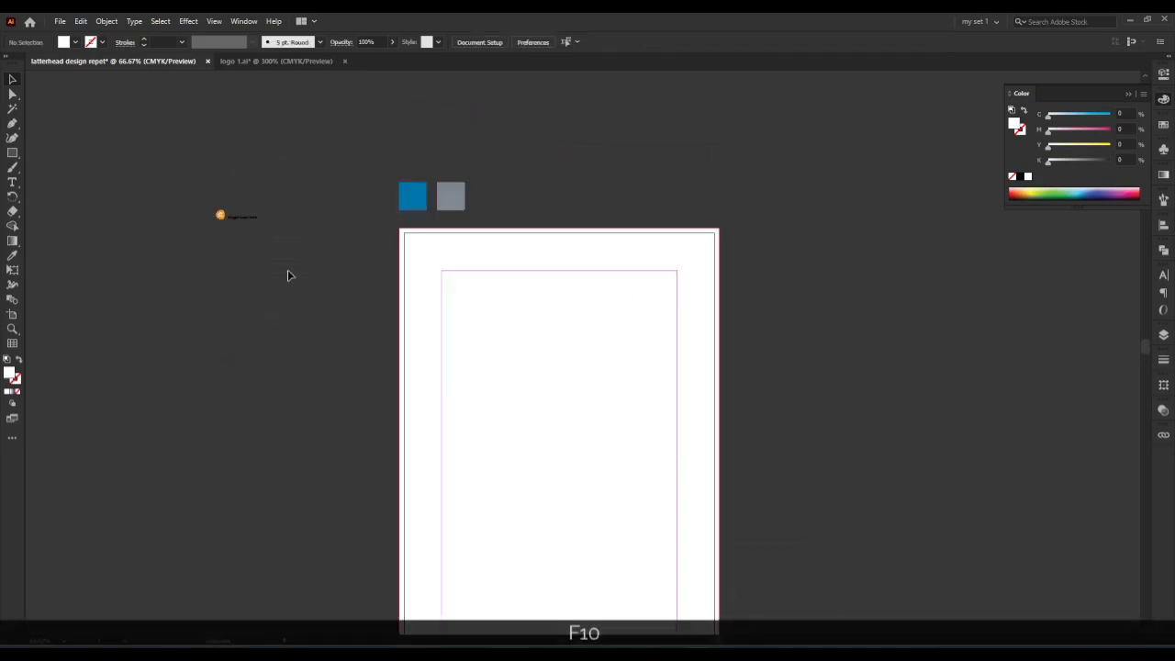
Move the logo group from the pasteboard into the page's upper area and bring it to the front.
left_click_drag(245, 216, 590, 322)
right_click(588, 323)
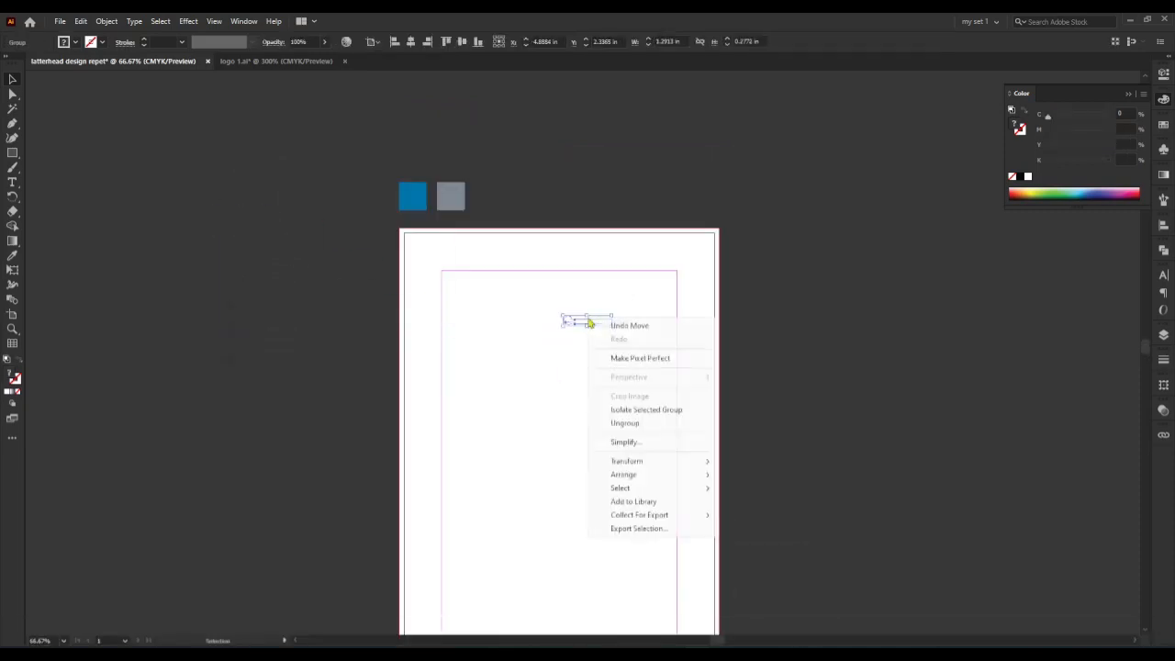
mouse_move(702, 477)
left_click(761, 475)
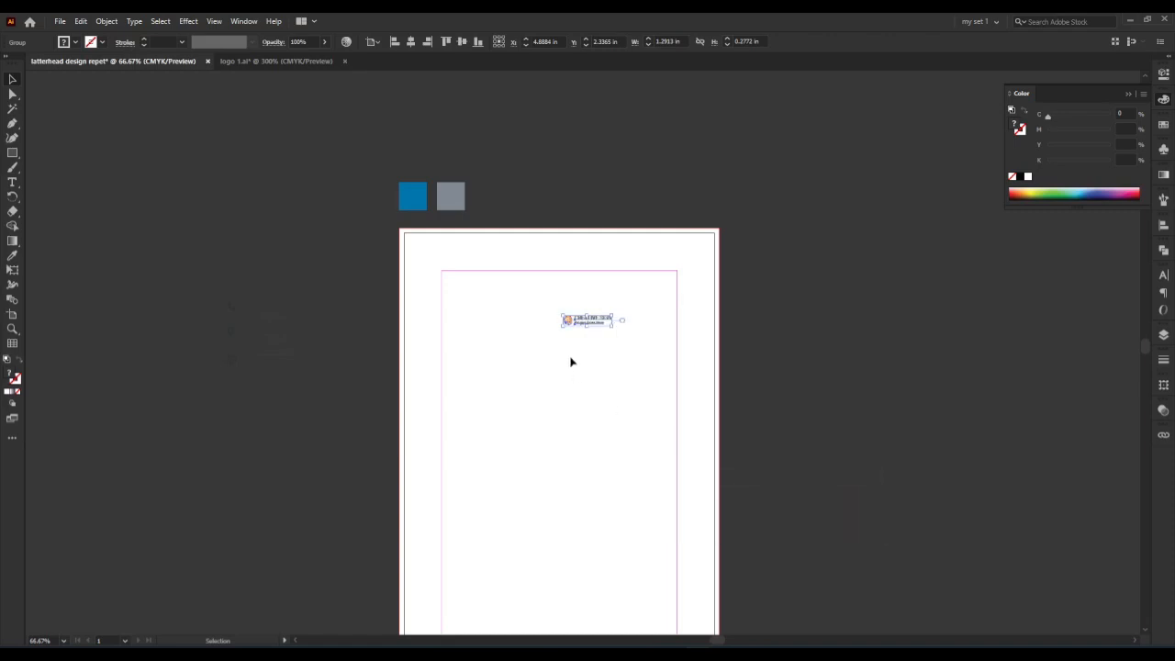
Set the font size of the logo's "CREATIVE SIGN" text to 12 pt.
key("ctrl+space")
left_click(597, 348, "ctrl")
left_click(596, 348, "ctrl")
key("KP_3")
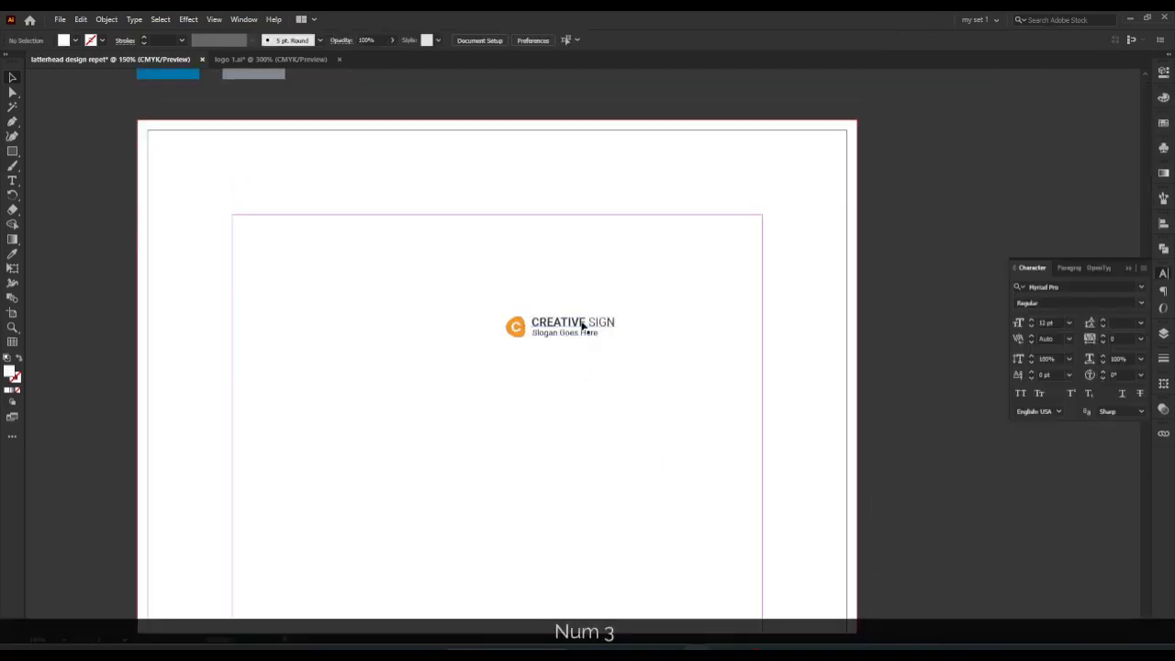
left_click(581, 326)
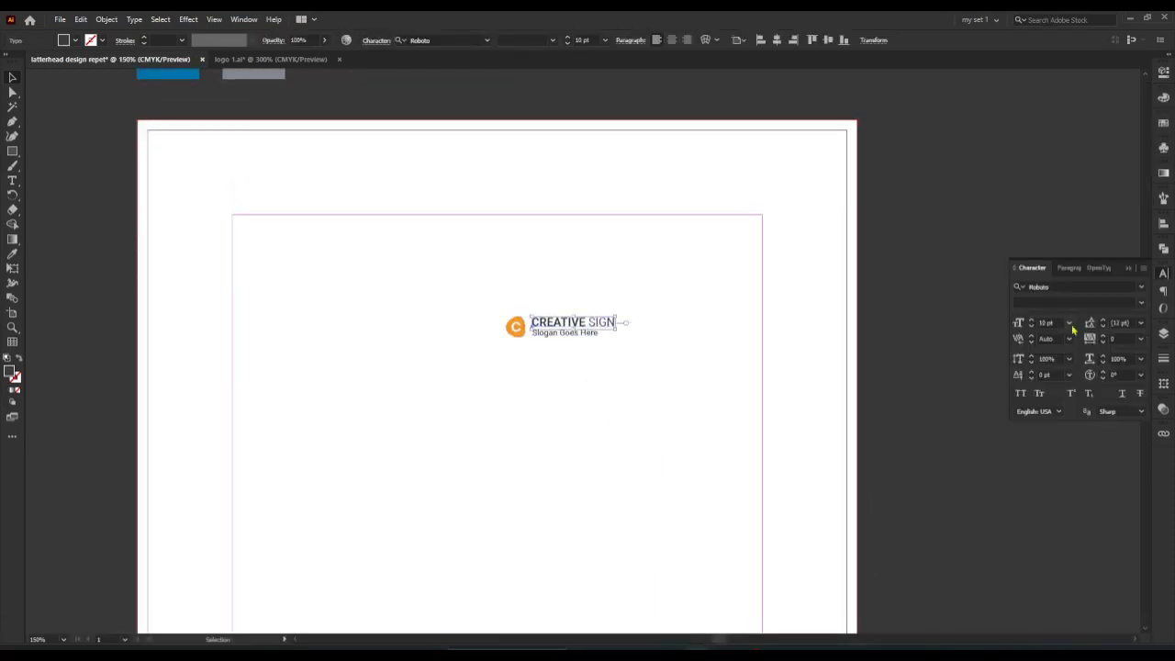
left_click(1070, 324)
left_click(1083, 433)
Set the "Slogan Goes Here" text to 9 pt and center-align it horizontally with "CREATIVE SIGN".
left_click(588, 333)
left_click(1070, 324)
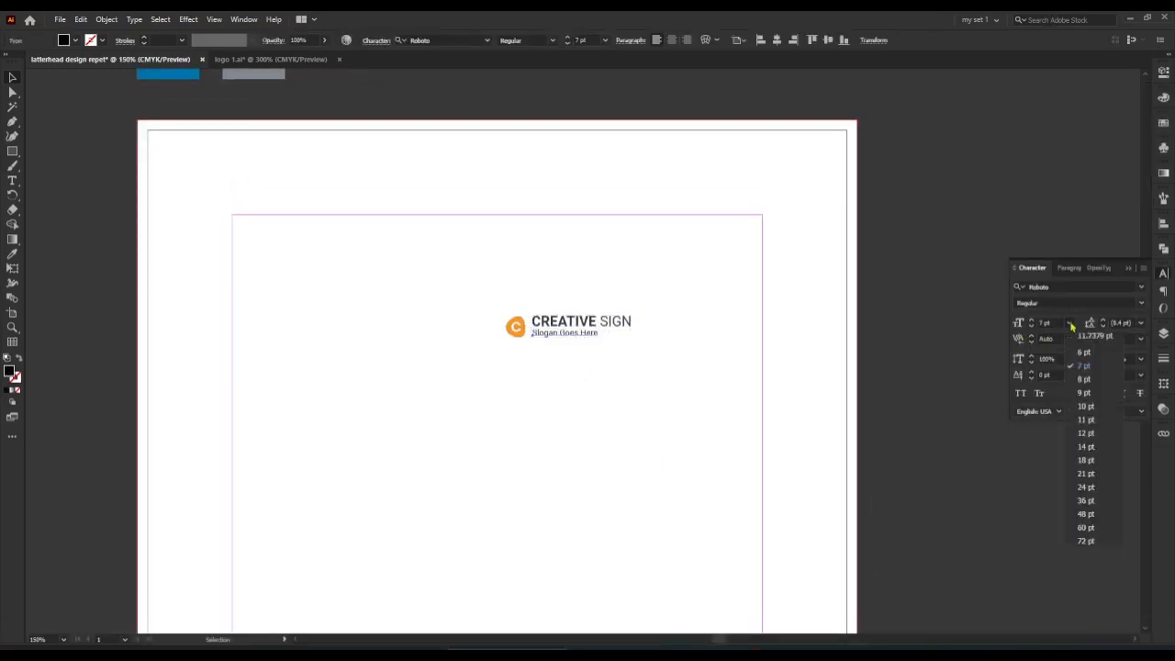
left_click(1083, 392)
key("Escape")
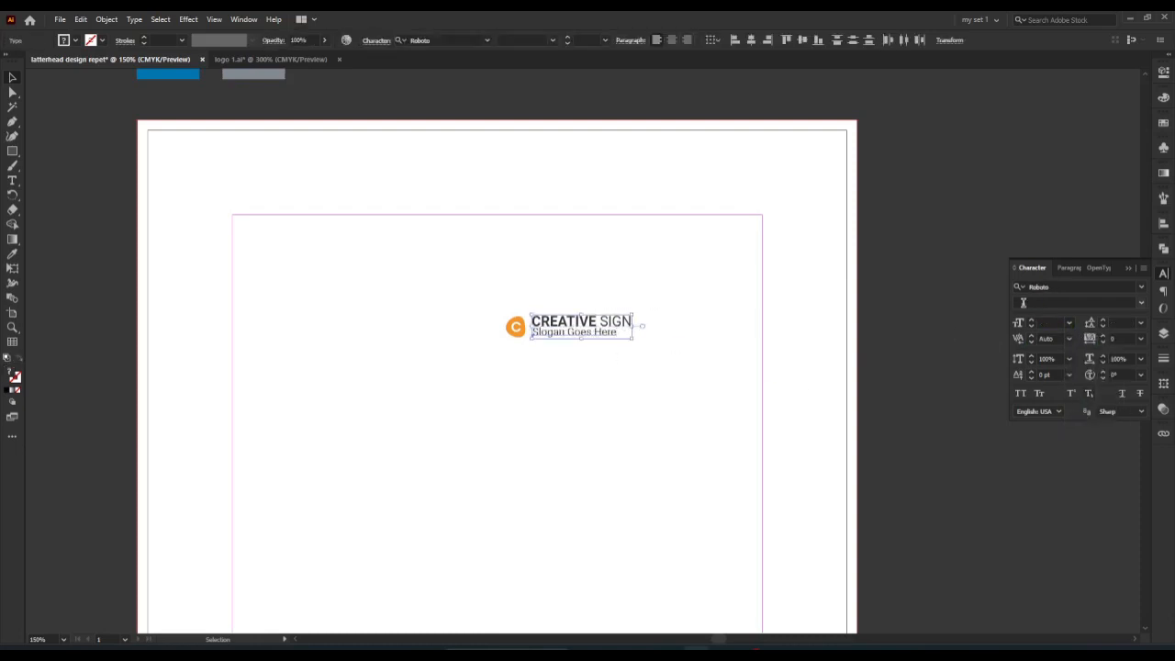
left_click(1163, 224)
left_click(653, 308)
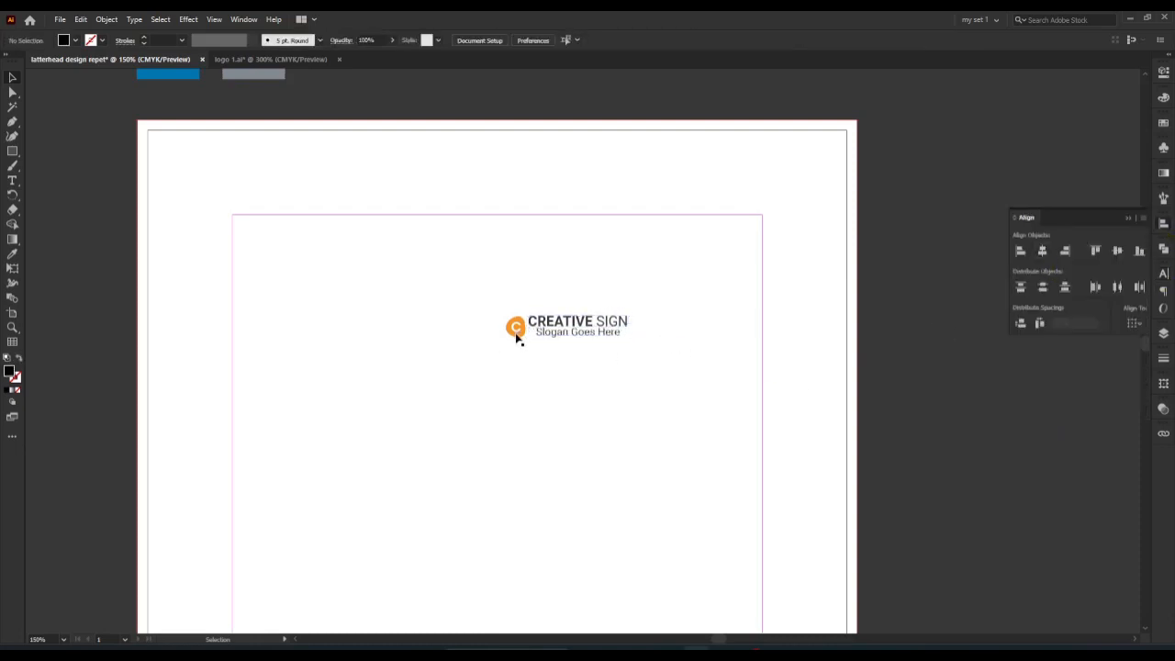
Place the logo's C icon above the text and scale it up proportionally to about 0.33 by 0.35 in.
left_click_drag(516, 337, 490, 343)
key("space")
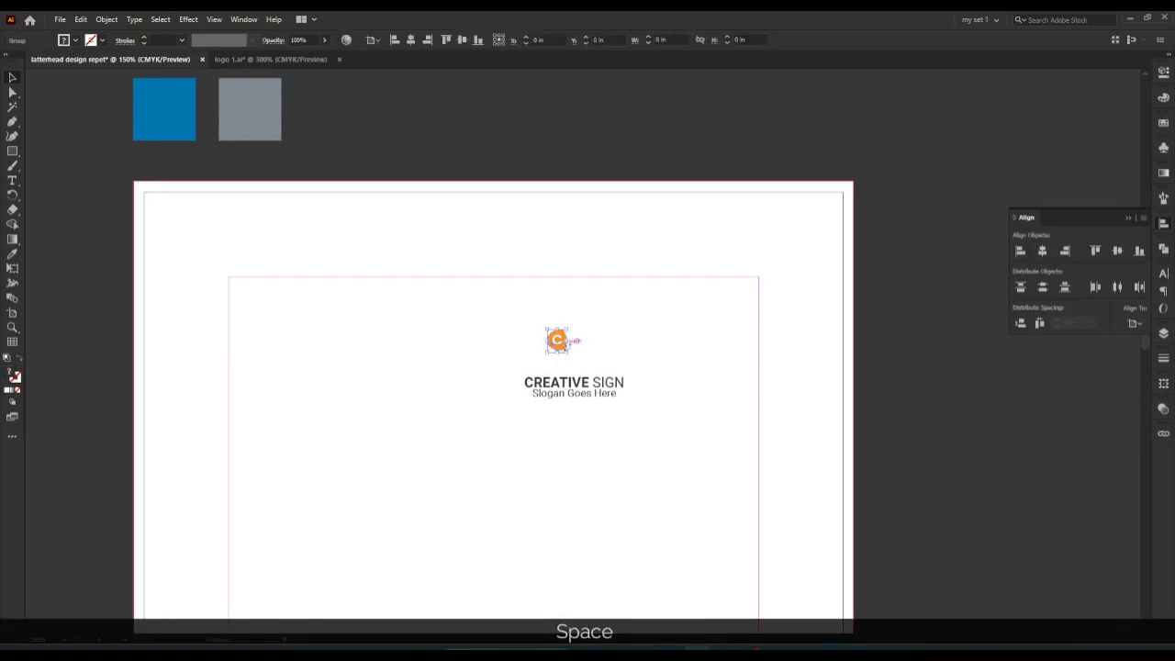
mouse_move(576, 341)
left_mouse_down()
mouse_move(622, 356)
mouse_move(582, 341)
left_mouse_up()
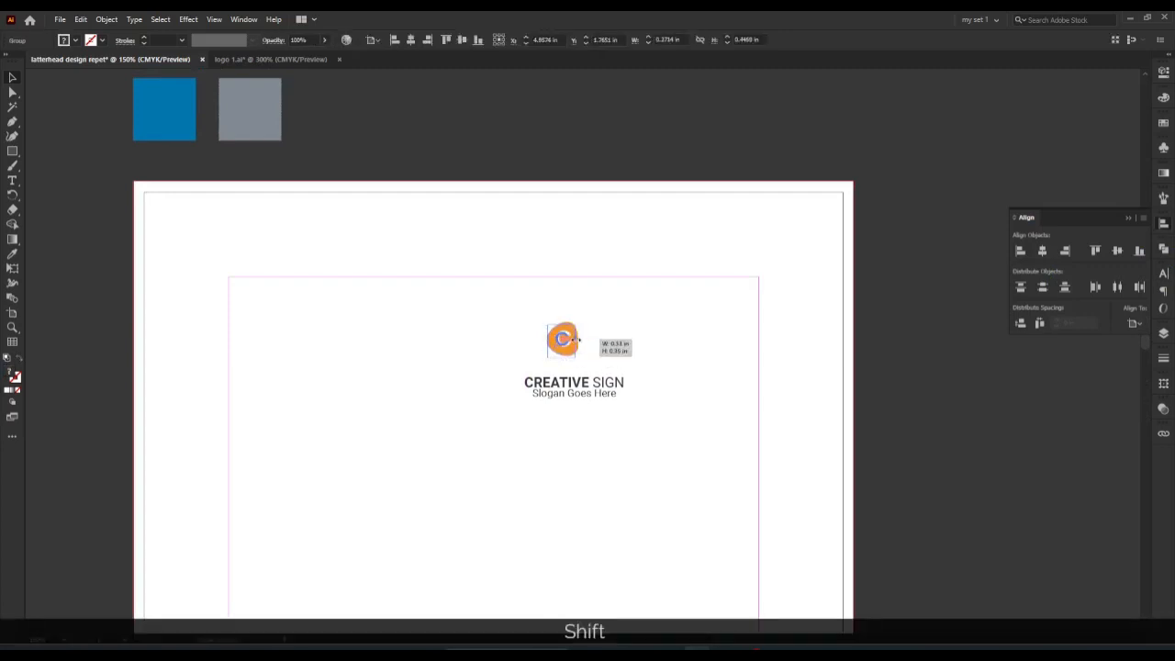
left_click(589, 352)
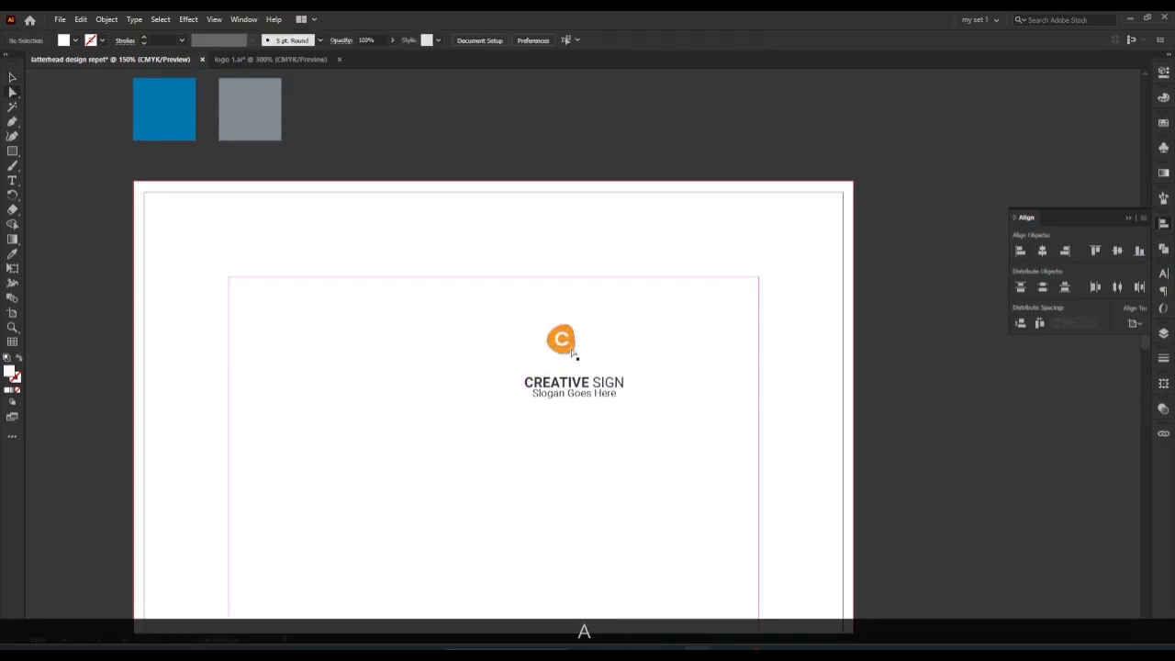
Recolor the C icon's orange shape with the blue sampled from the color swatch square above the page.
left_click(573, 353)
key("i")
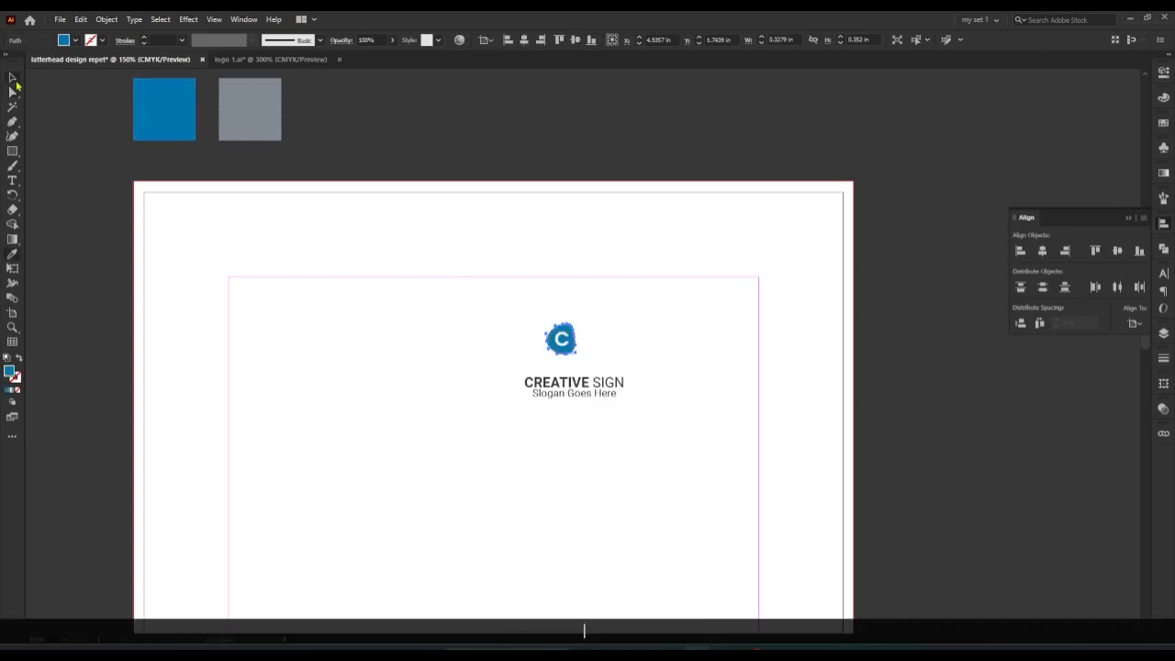
left_click(14, 80)
Align the C icon and both text lines on their horizontal centers.
left_click(606, 341)
left_click(609, 339, "ctrl")
left_click_drag(521, 341, 584, 416)
left_click(1041, 252)
left_click(693, 379)
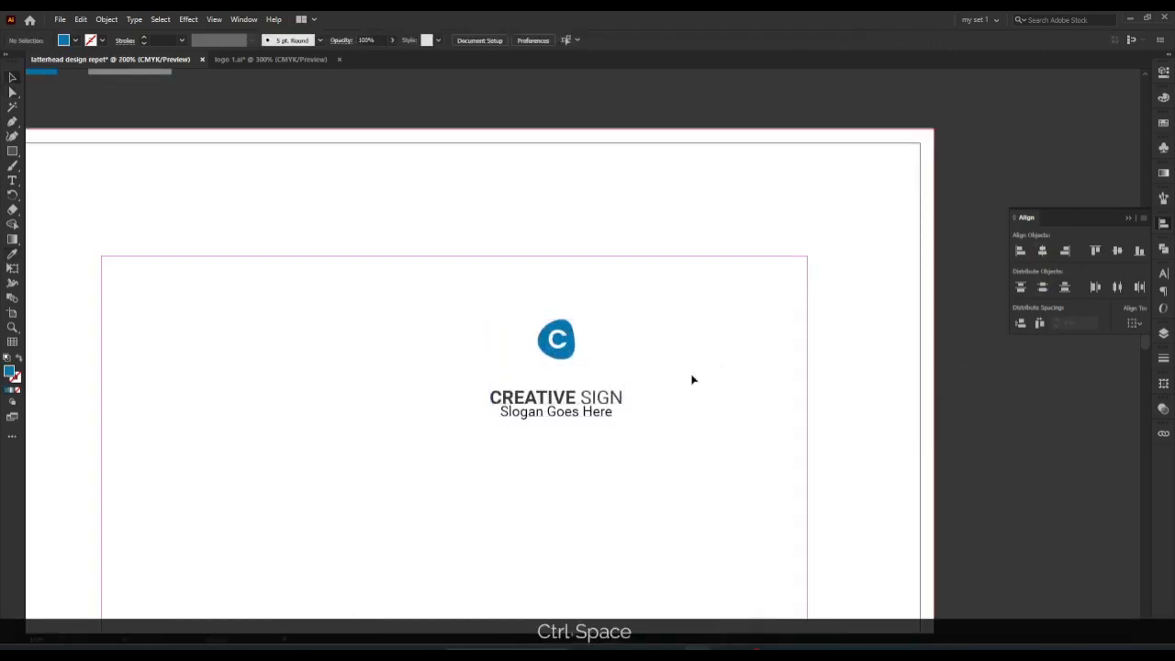
Recolor the word "SIGN" in the logo text with the icon's blue.
left_click_drag(692, 379, 643, 395)
left_click(677, 384, "ctrl")
key("t")
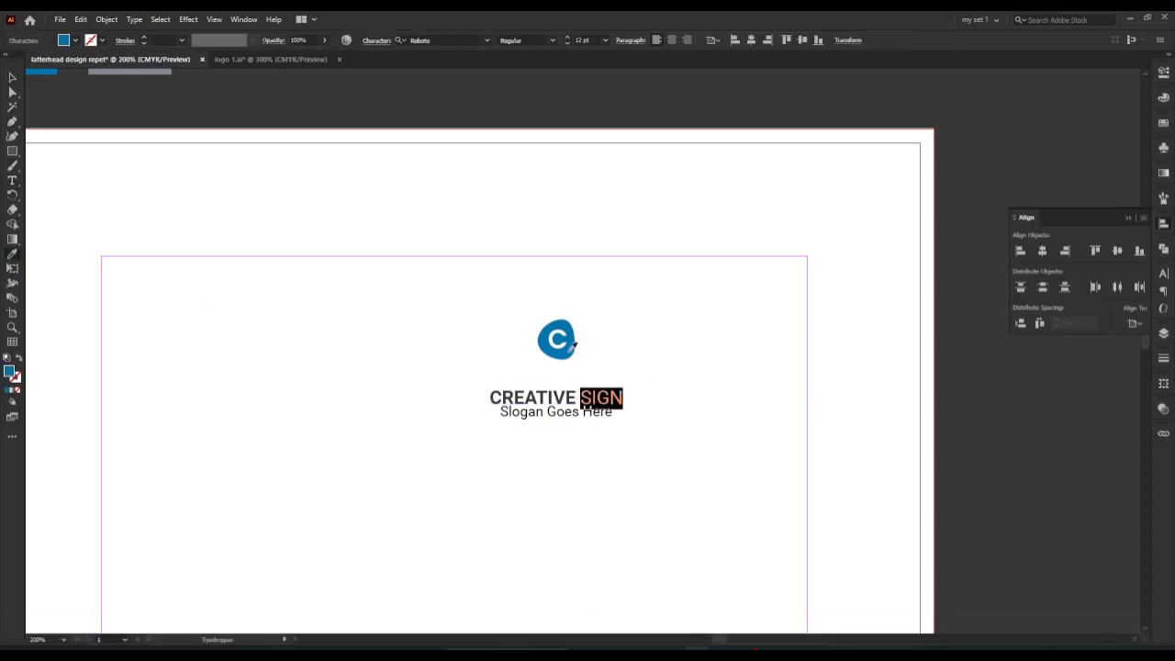
Move the logo's C icon down so it sits closer above the company name.
left_click(13, 78)
left_click(706, 395)
left_click_drag(681, 398, 780, 408)
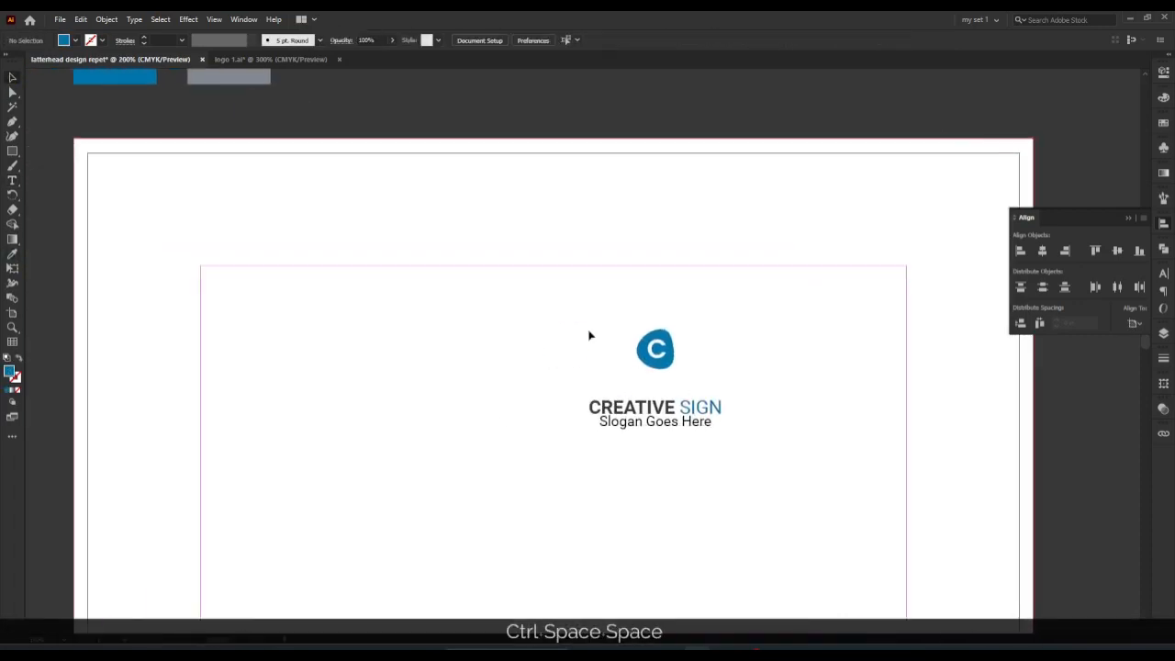
left_click_drag(588, 328, 663, 455)
left_click(682, 369)
left_click_drag(663, 362, 664, 382)
Move the icon and both text lines to the upper-right corner of the margin guide and group them.
left_click(738, 367)
left_click_drag(737, 367, 840, 305)
key("ctrl+g")
left_click(796, 406)
key("ctrl+space")
left_click_drag(820, 407, 780, 415)
key("space")
left_click_drag(780, 416, 730, 374)
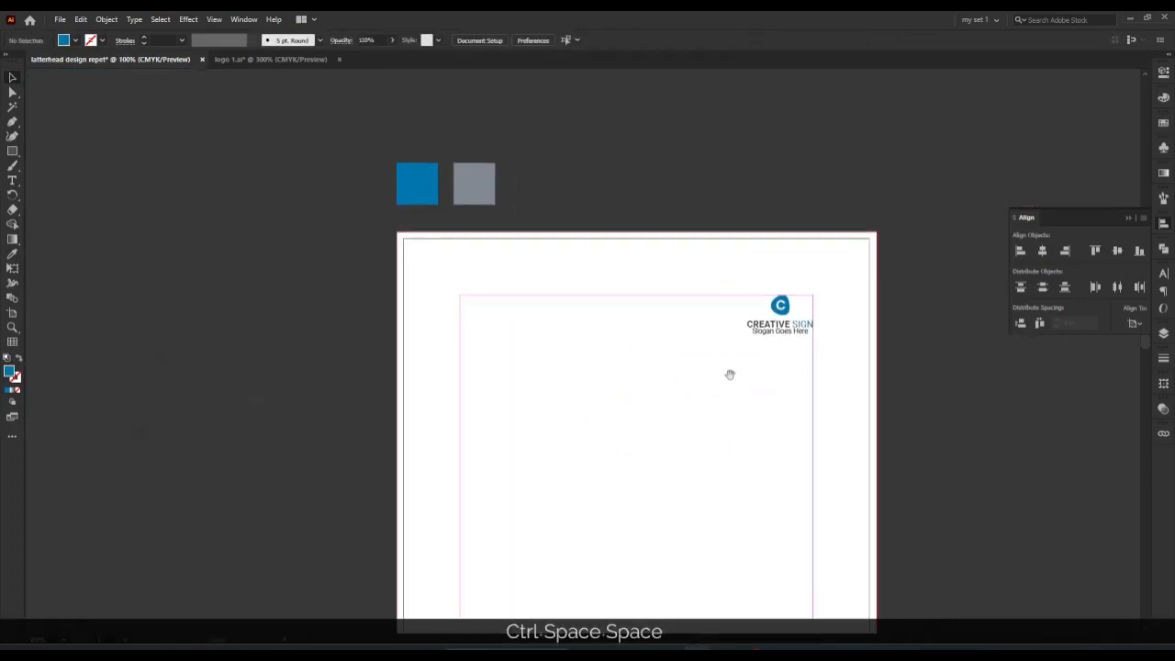
Draw a blue rectangle about 4.84 by 1 in at the page's upper-left bleed corner and slant its right end inward toward the bottom.
key("m")
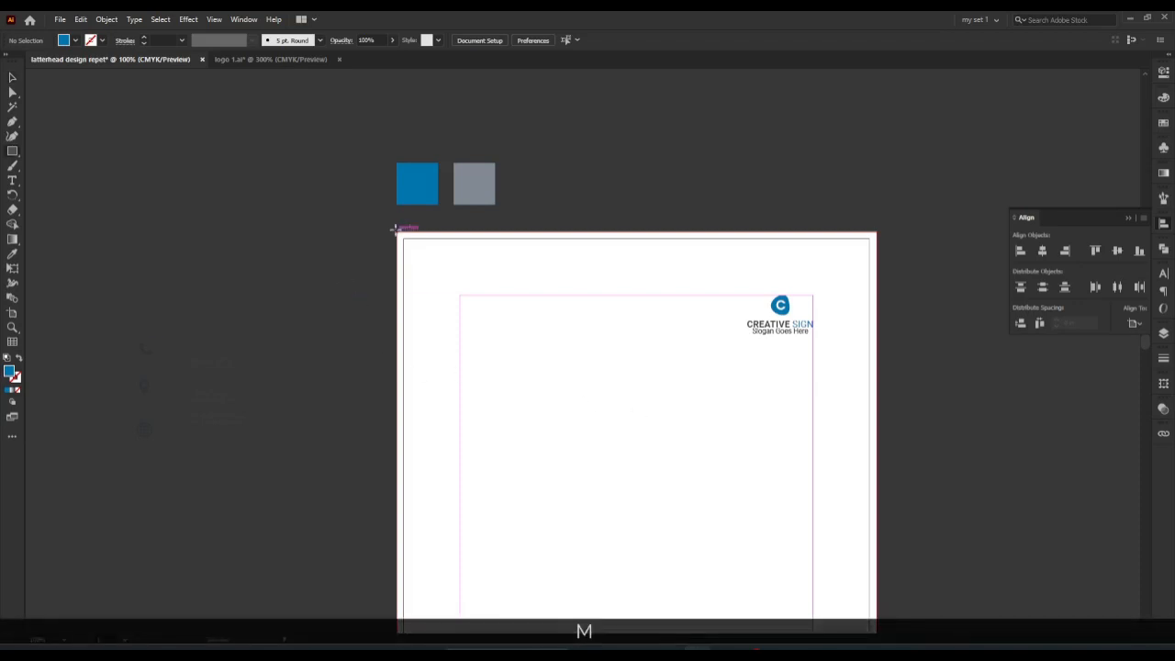
mouse_move(446, 274)
left_mouse_down()
mouse_move(594, 287)
mouse_move(695, 266)
mouse_move(656, 295)
mouse_move(590, 294)
mouse_move(649, 265)
left_mouse_up()
key("a")
left_click(564, 350)
left_click(639, 312, "ctrl+alt")
left_click(639, 316, "ctrl")
left_click(640, 316, "ctrl")
left_click_drag(541, 235, 443, 290)
left_click(477, 287)
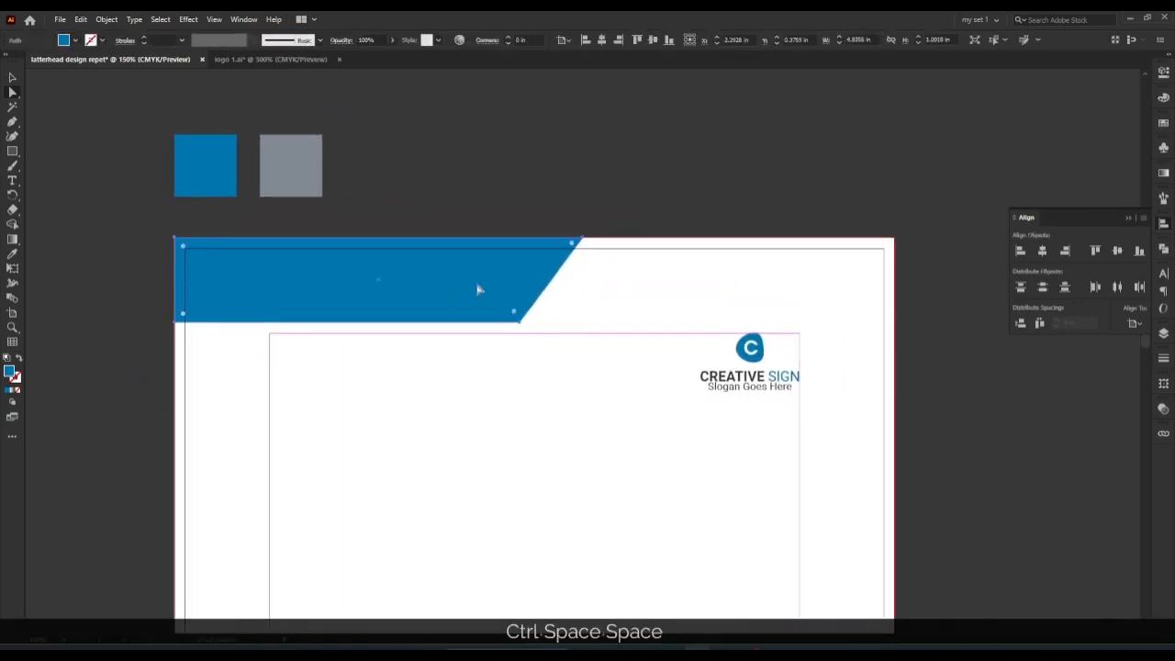
Create a copy of the slanted blue shape reflected across the vertical axis.
key("v")
right_click(479, 272)
mouse_move(542, 467)
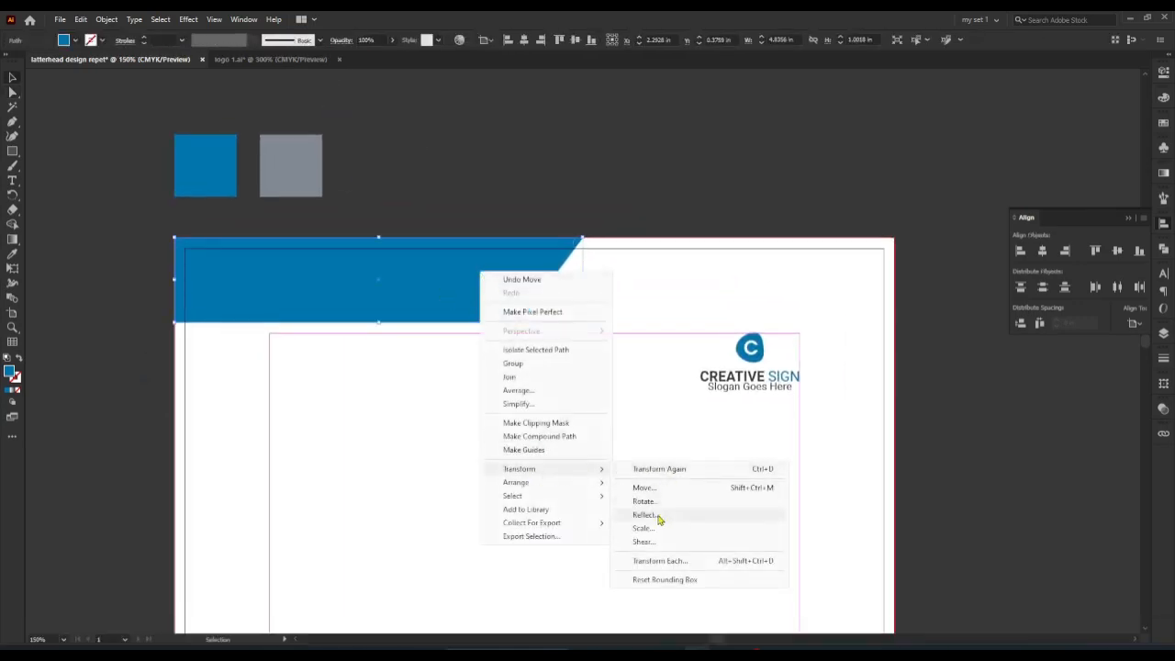
left_click(660, 518)
left_click(732, 380)
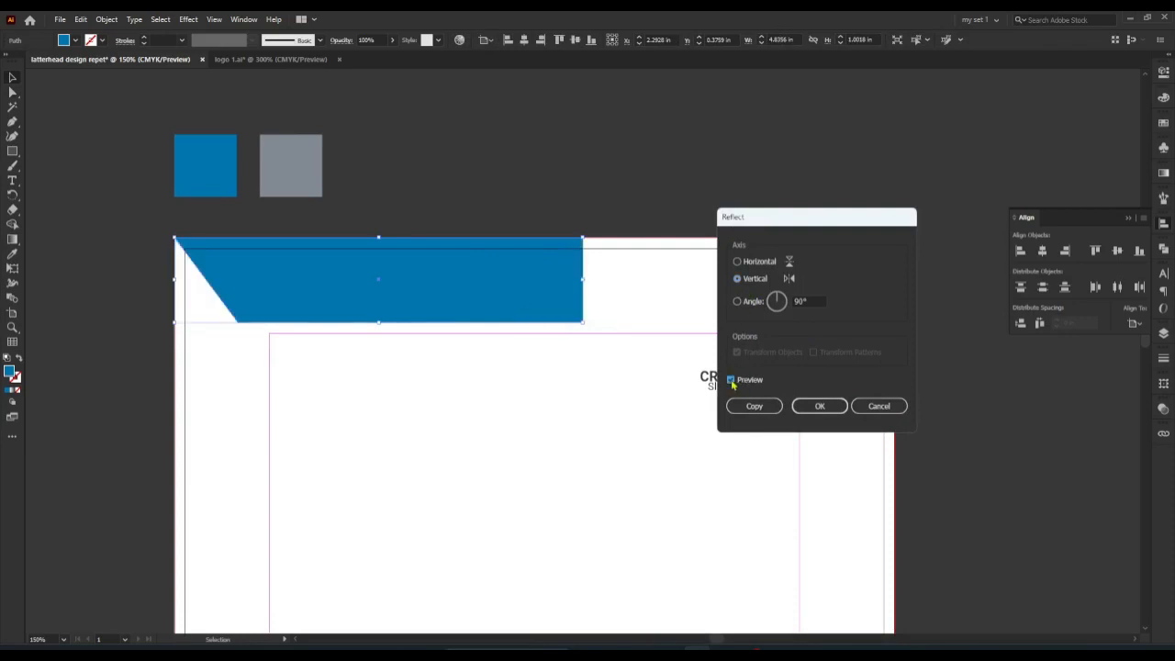
left_click(753, 405)
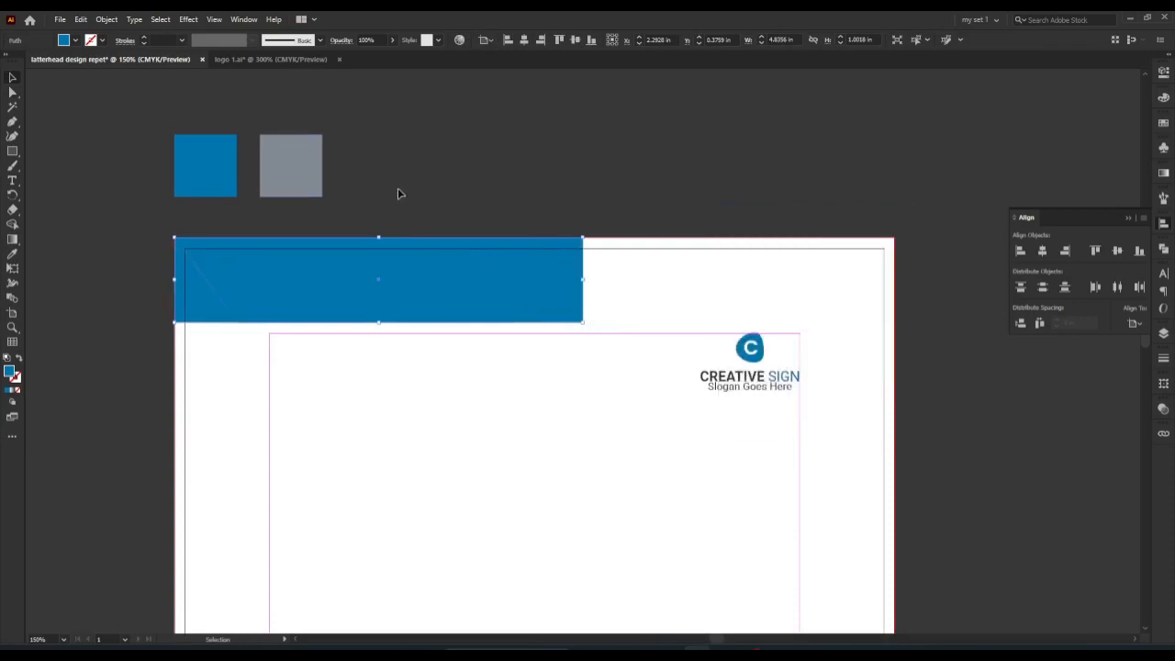
Recolor the reflected copy with the grey sampled from the swatch and move it beside the blue shape's right end.
key("i")
left_click(291, 165)
left_click_drag(436, 307, 837, 305)
Reflect the grey shape across the horizontal axis and move it up and right, leaving a slanted gap beside the blue shape.
right_click(748, 298)
mouse_move(889, 498)
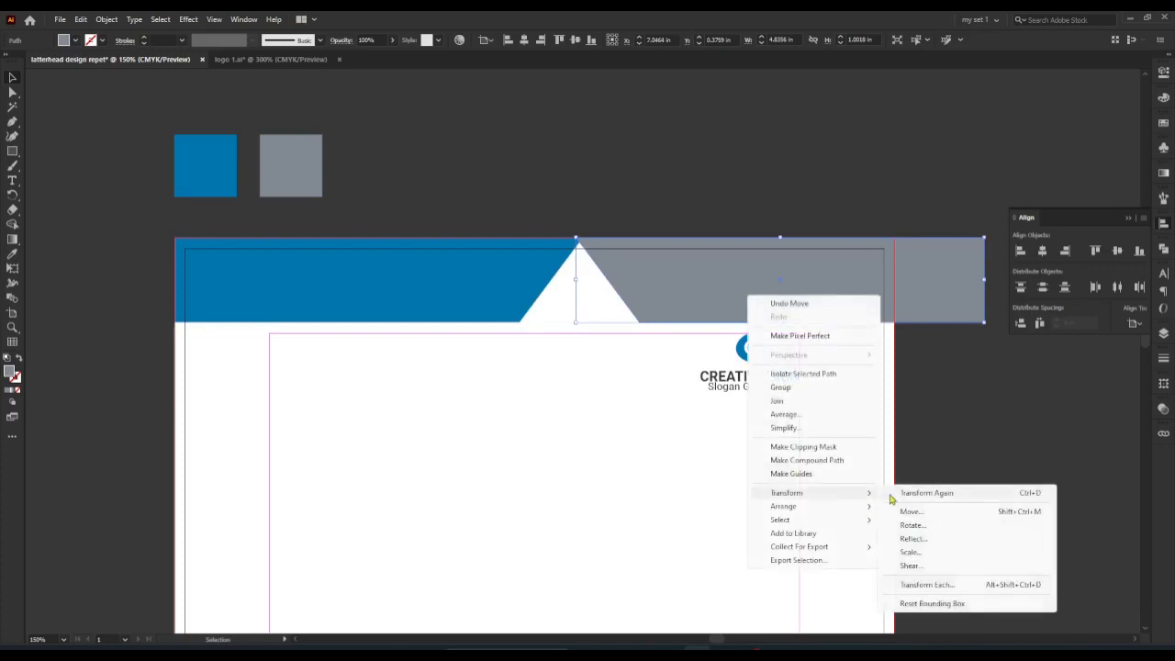
left_click(913, 538)
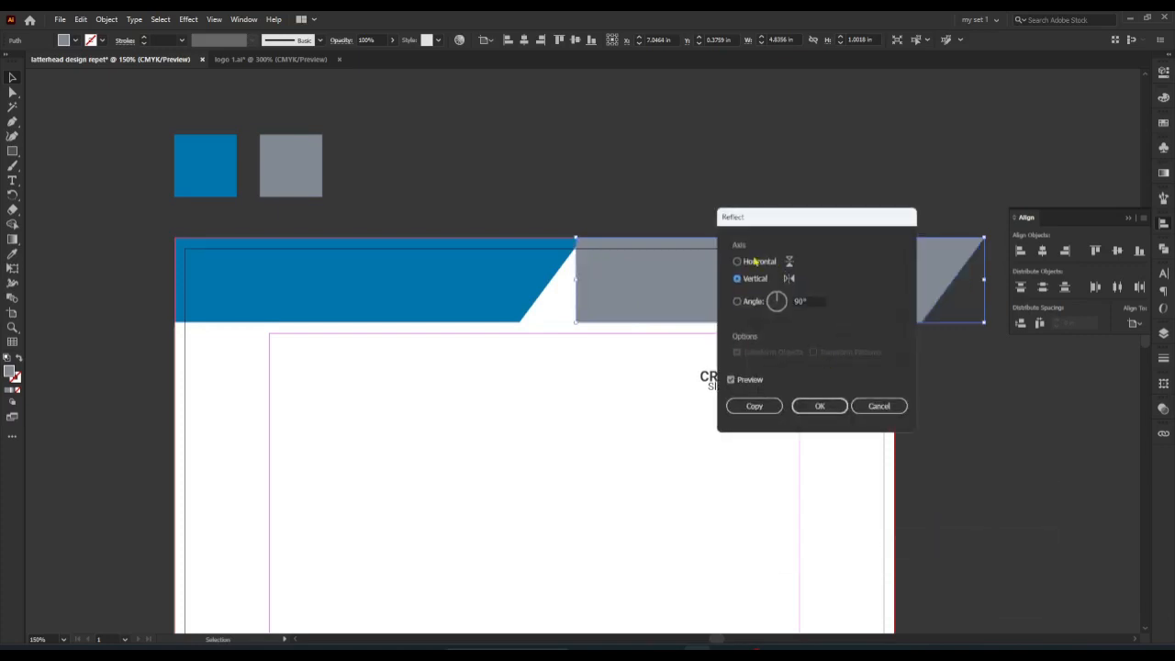
left_click(820, 406)
left_click_drag(694, 274, 763, 237)
left_click(711, 309)
scroll(711, 309, "down", 1)
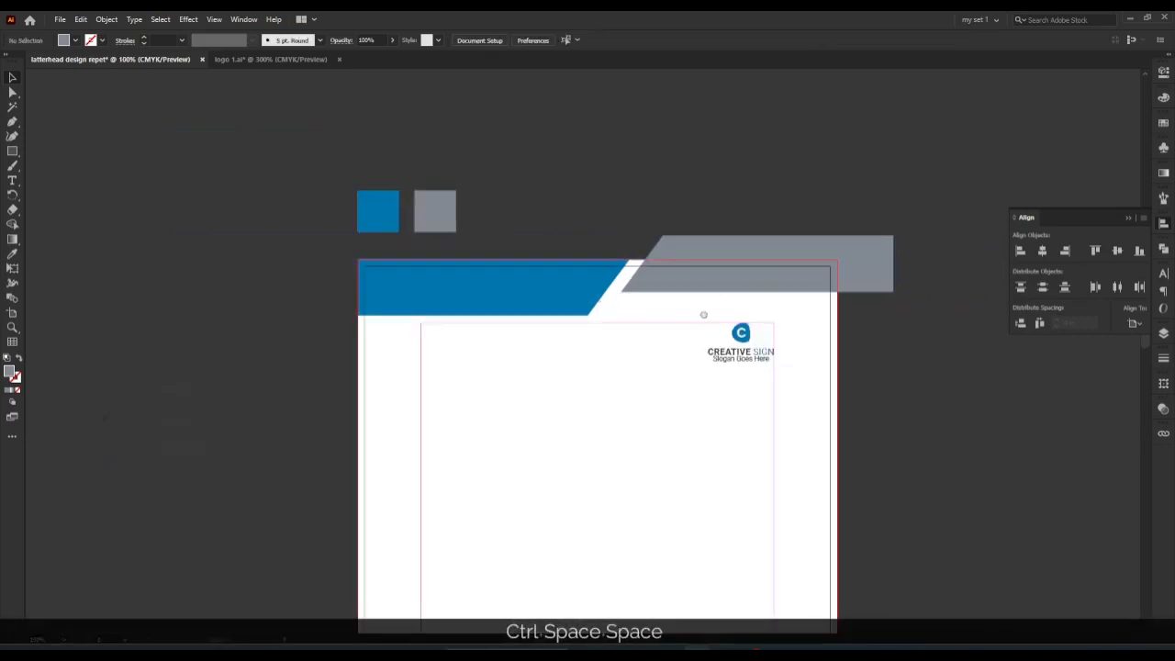
Cut off the grey shape above the page's top bleed edge with Minus Front and bring its right end to the bleed edge.
left_click_drag(703, 315, 509, 322)
left_click_drag(382, 193, 731, 266)
left_click_drag(728, 151, 624, 332)
left_click(1163, 248)
left_click(1044, 277)
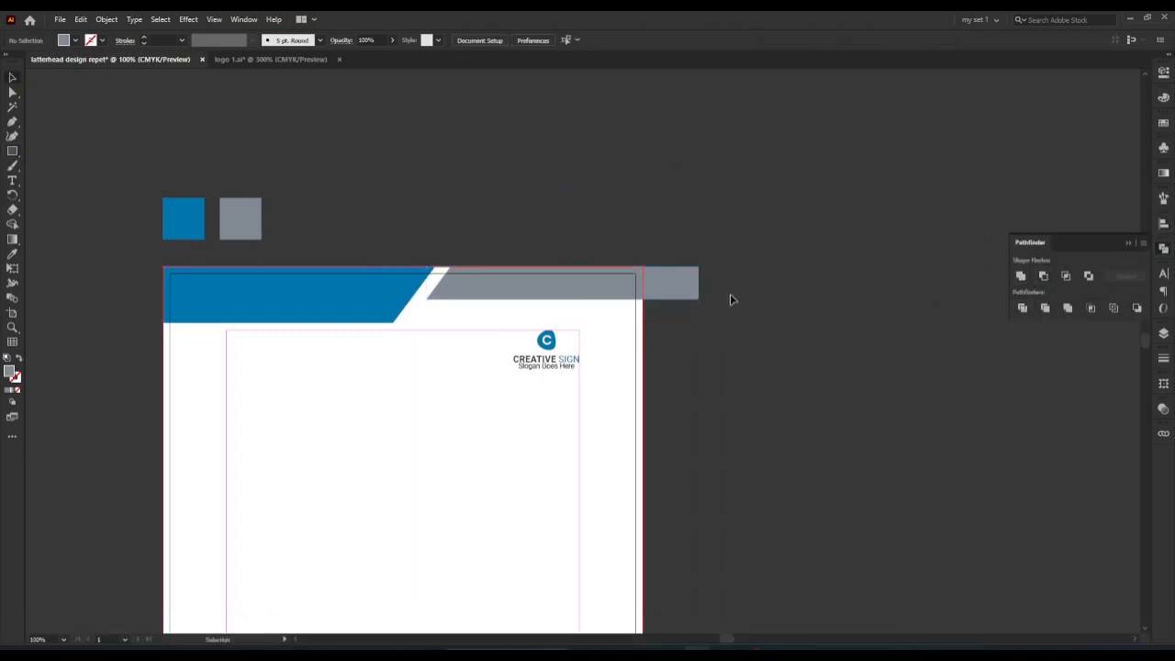
left_click_drag(665, 283, 644, 283)
left_click(700, 288)
scroll(698, 291, "down", 3)
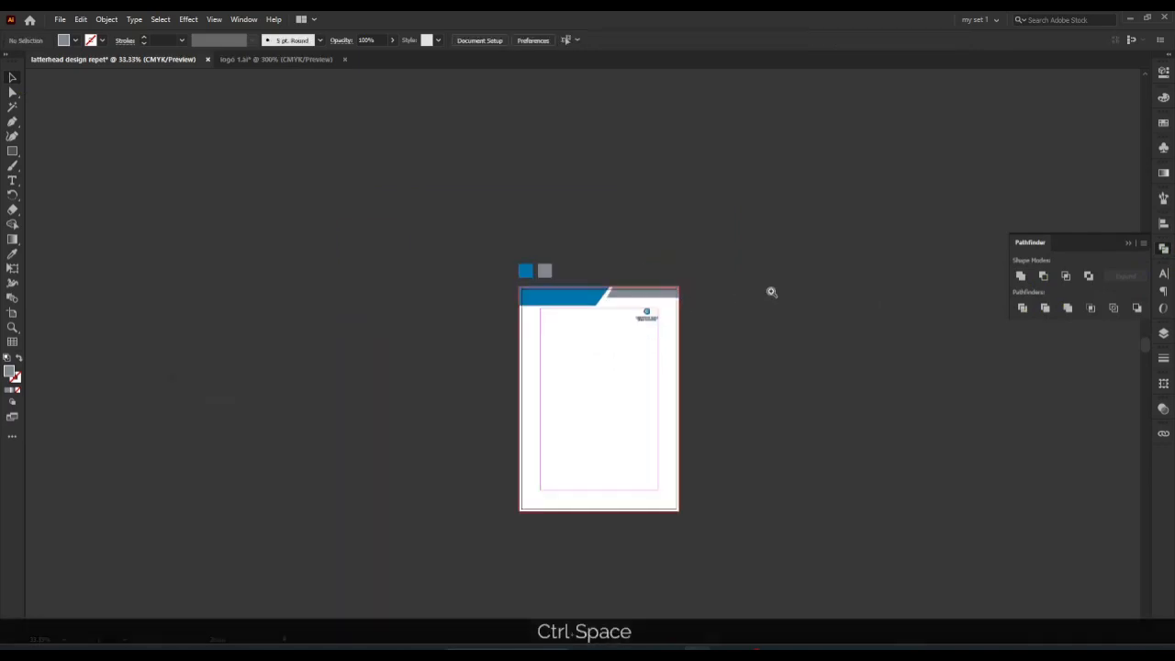
Shift the grey shape's lower-left anchor left so its slant runs parallel to the blue shape's edge.
scroll(771, 290, "up", 4)
left_click_drag(547, 303, 861, 288)
left_click(713, 336, "ctrl")
left_click(609, 314, "ctrl")
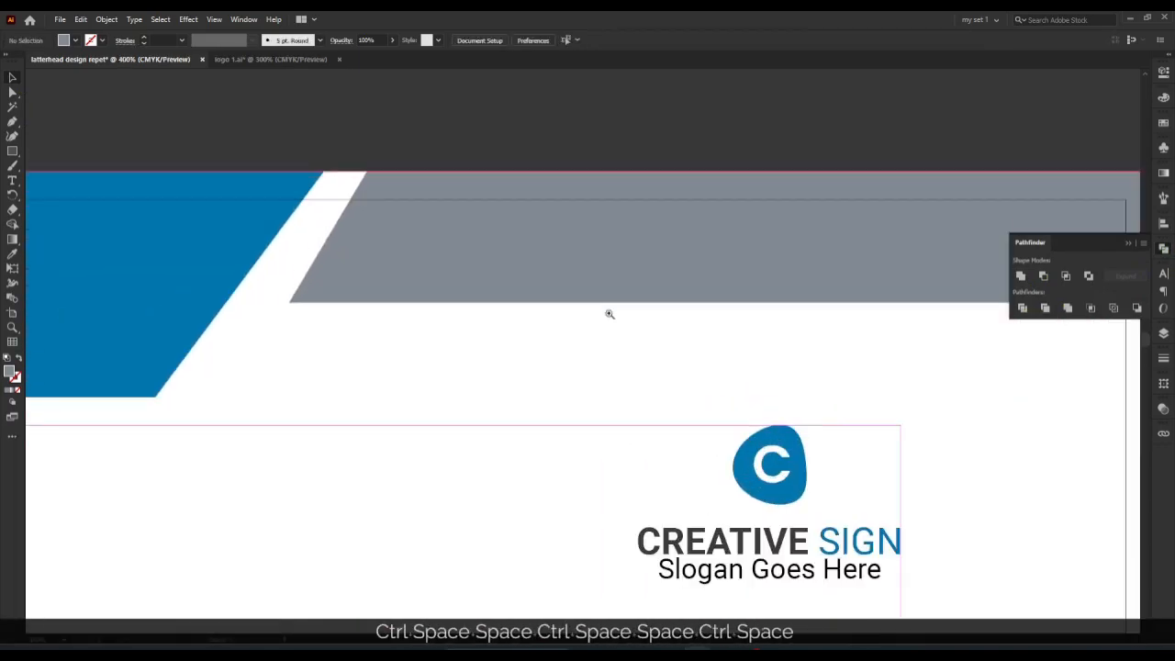
left_click(498, 302, "ctrl")
key("a")
left_click_drag(397, 328, 381, 328)
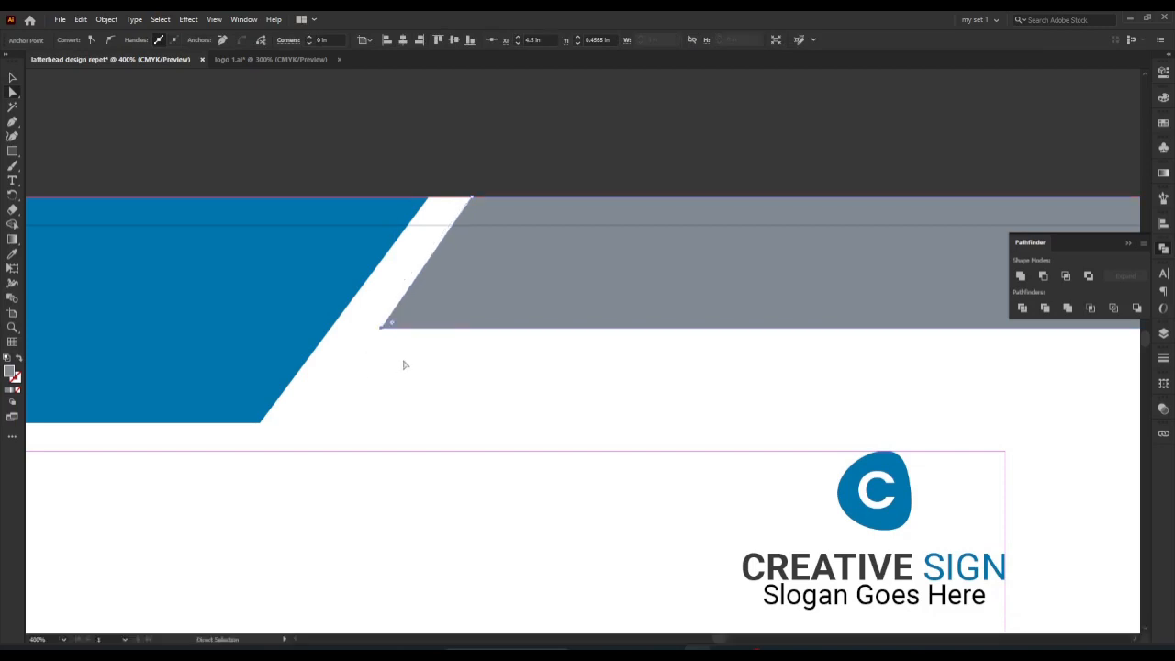
Draw a horizontal line about 0.19 in long across the top of the gap between the blue and grey shapes and recolor its stroke.
right_click(14, 154)
left_click(79, 209)
mouse_move(428, 195)
left_mouse_down()
mouse_move(486, 196)
mouse_move(472, 196)
left_mouse_up()
left_click(96, 40)
left_click(106, 66)
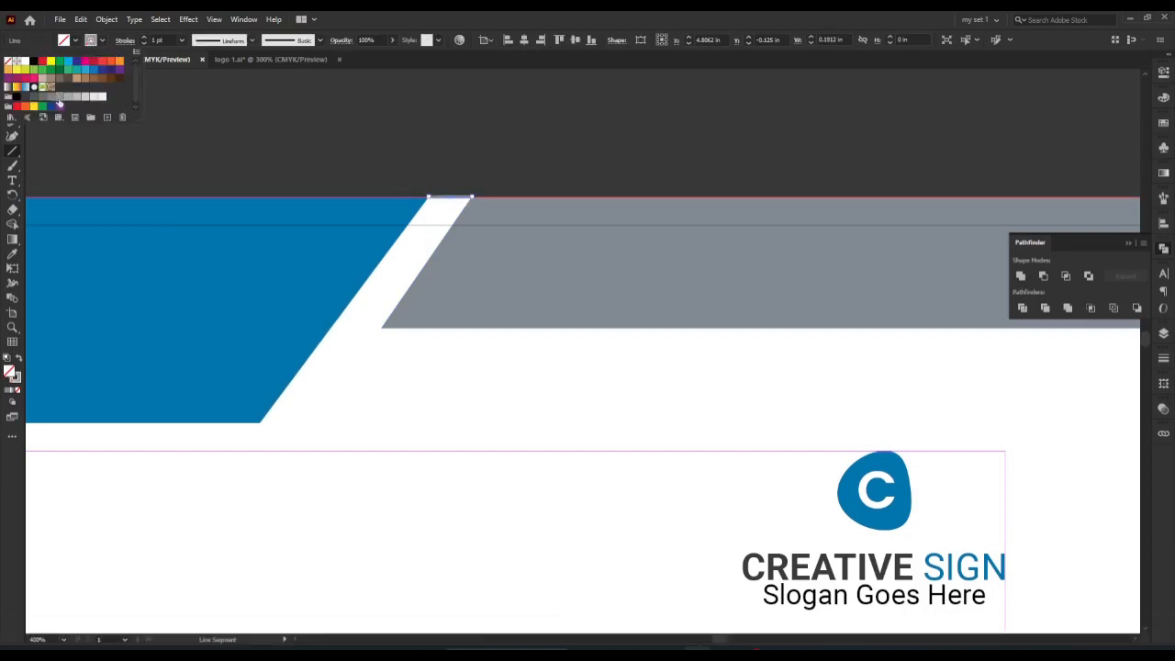
Use the short line as a gauge to match the gap at the grey shape's lower-left corner, and delete the line.
key("v")
left_click_drag(453, 201, 368, 318)
key("z")
key("a")
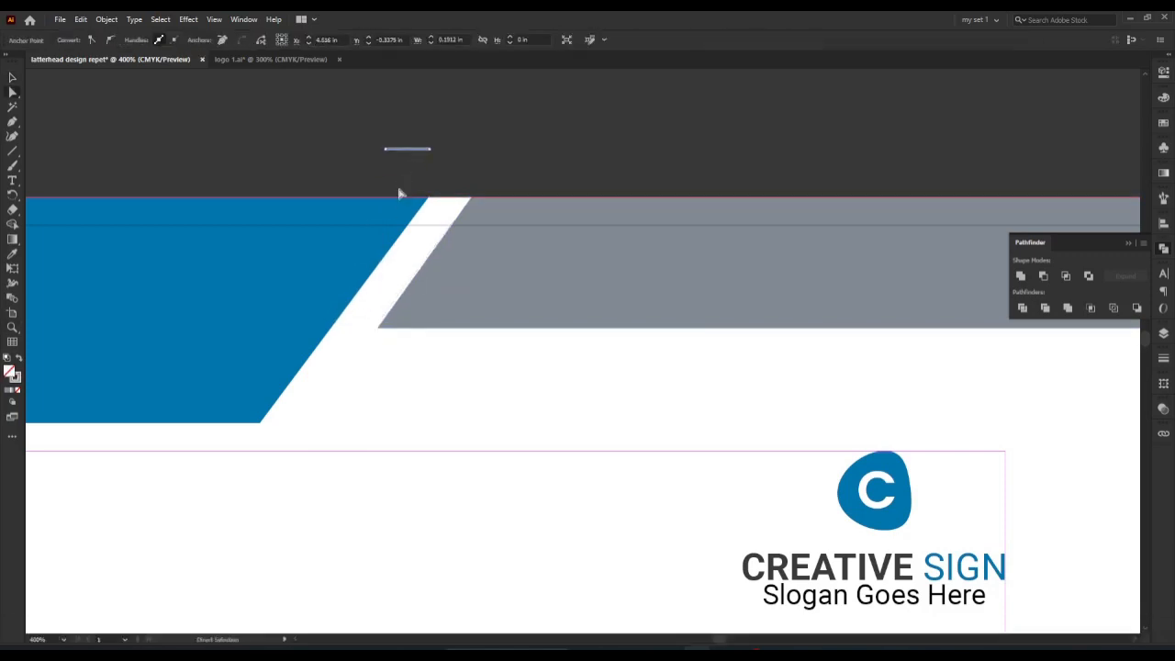
key("Delete")
left_click(551, 259, "ctrl+alt")
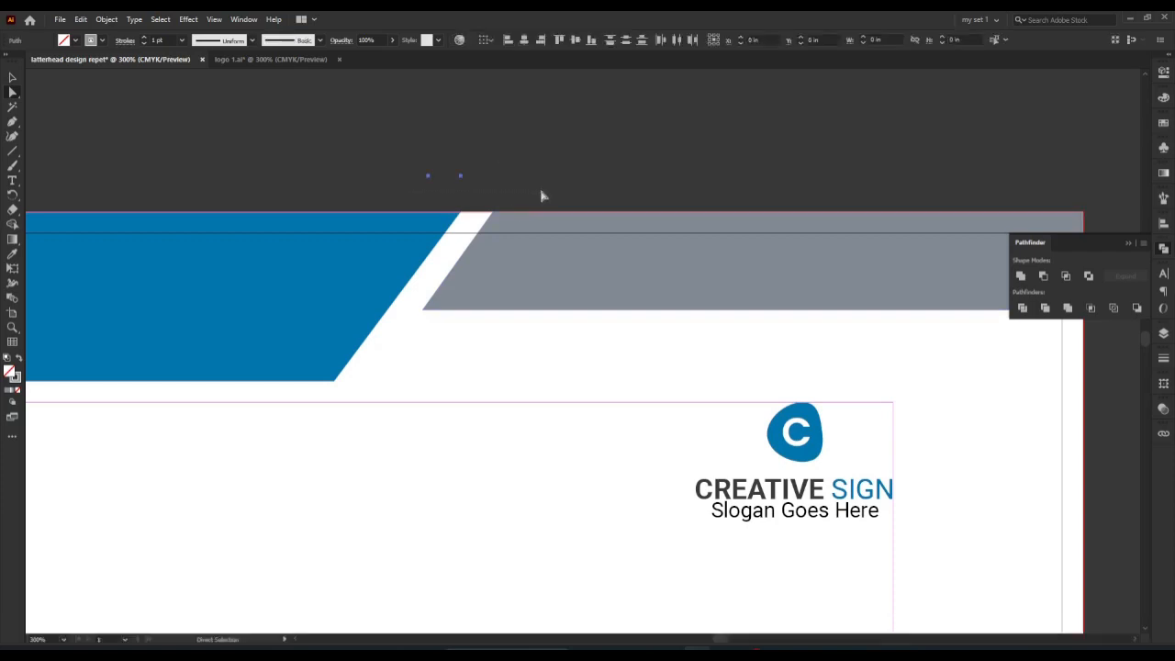
key("Delete")
Examine the header shapes and the logo placement across the upper part of the page.
left_click_drag(693, 267, 593, 283)
left_click(651, 280, "ctrl+alt")
left_click(651, 280, "ctrl+alt")
left_click_drag(678, 289, 614, 238)
left_click(665, 278, "ctrl+alt")
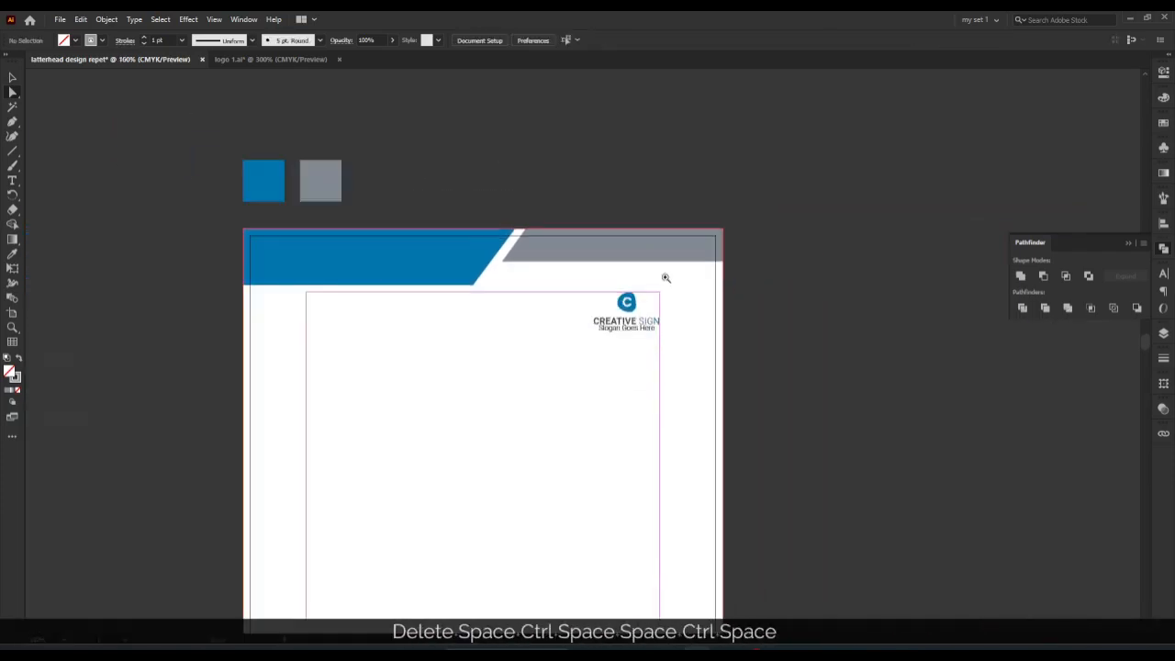
left_click(652, 291, "ctrl+alt")
left_click(651, 291, "ctrl")
left_click_drag(576, 313, 643, 262)
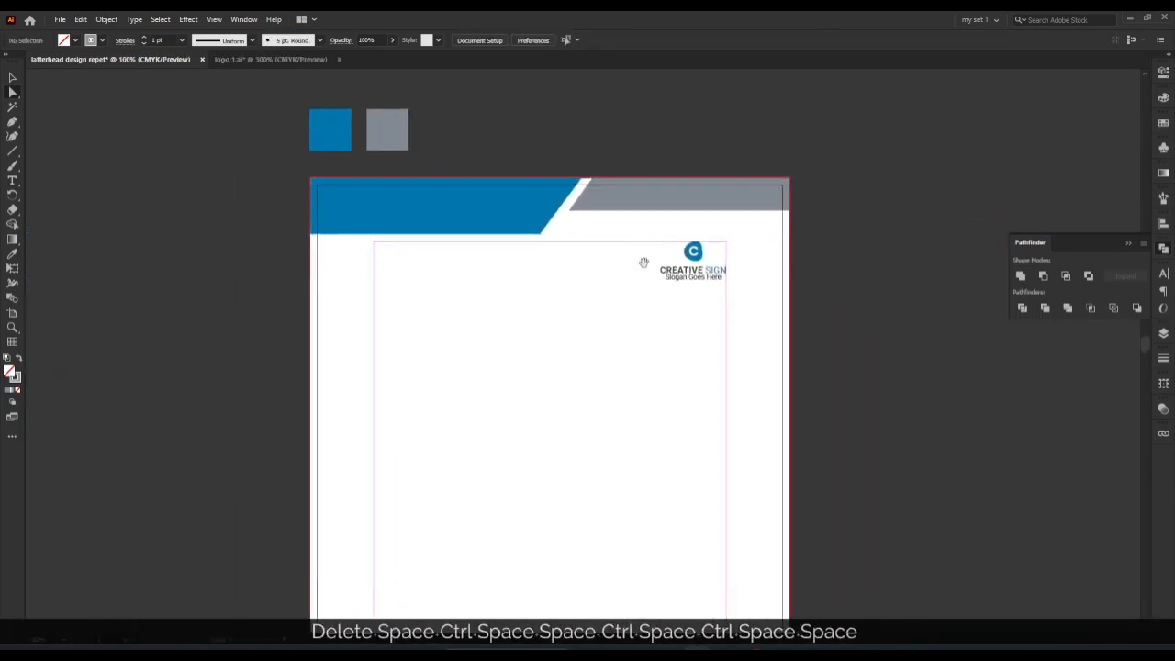
left_click(655, 306, "ctrl+alt")
left_click(648, 306, "ctrl")
left_click(649, 306, "ctrl")
left_click_drag(690, 301, 476, 342)
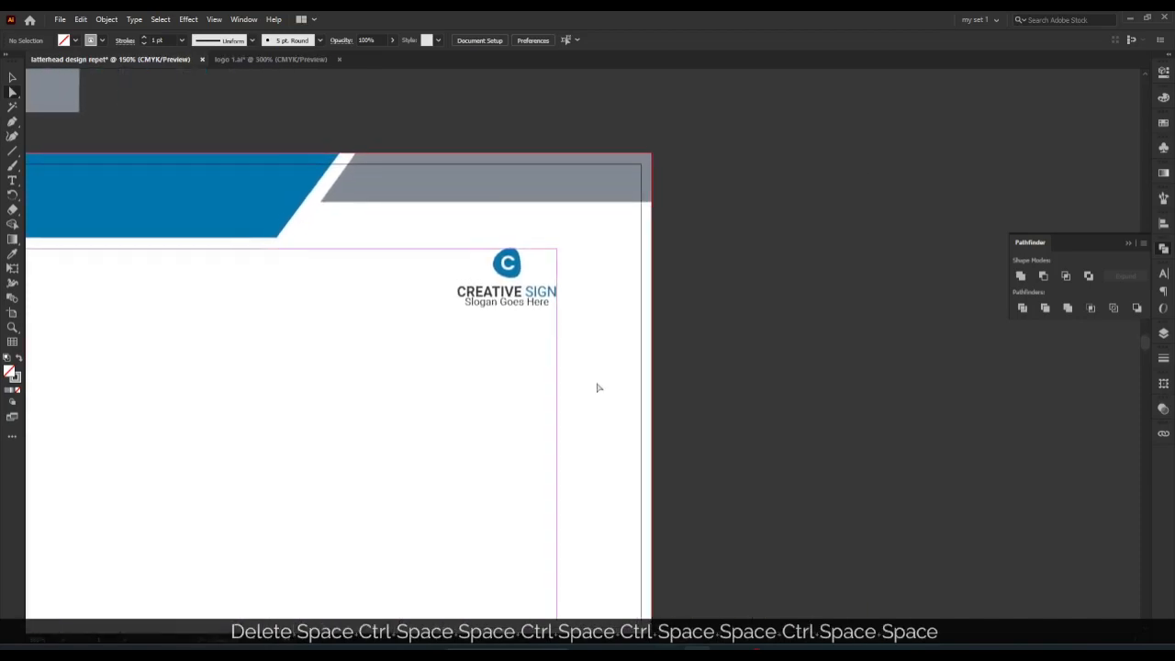
Draw a 1.125 in square between the right margin guide and the bleed edge and delete its upper-left anchor to form a triangle.
left_click(14, 152)
left_click(67, 153)
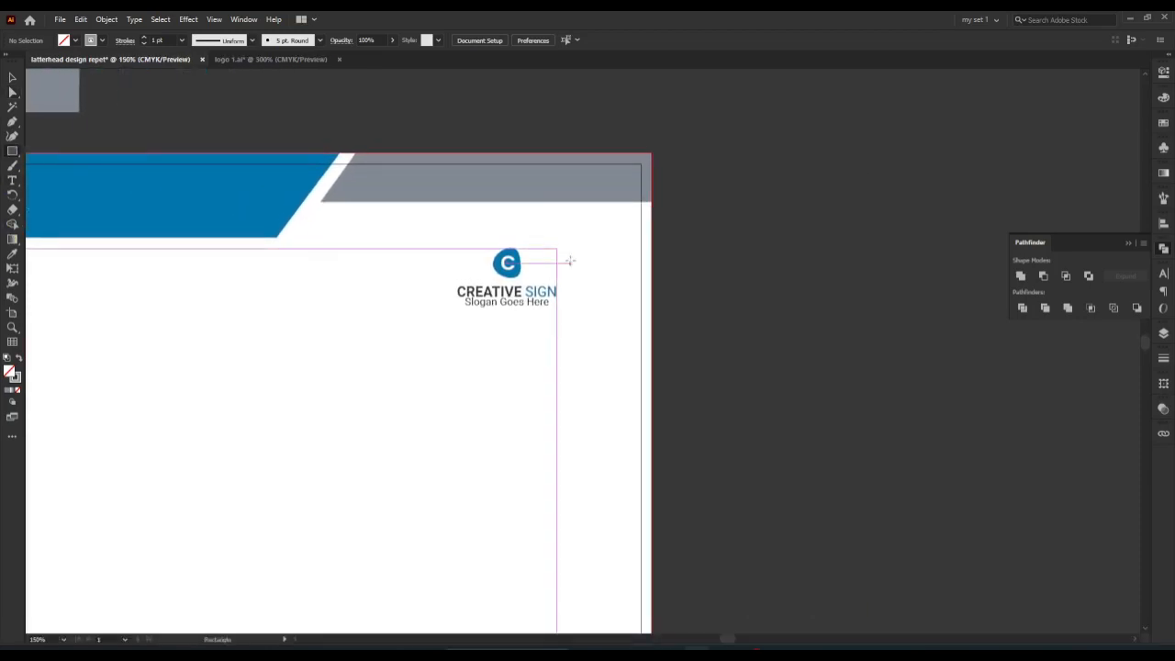
left_click_drag(557, 249, 653, 320)
left_click(13, 93)
left_click(726, 208)
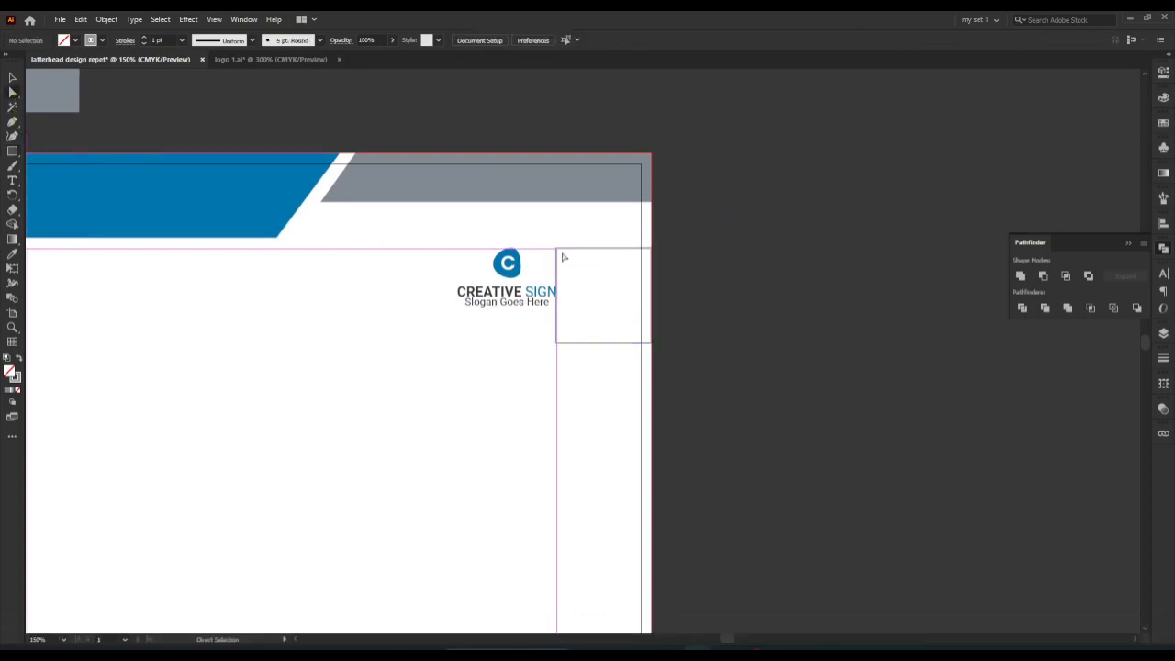
left_click(557, 249)
key("Delete")
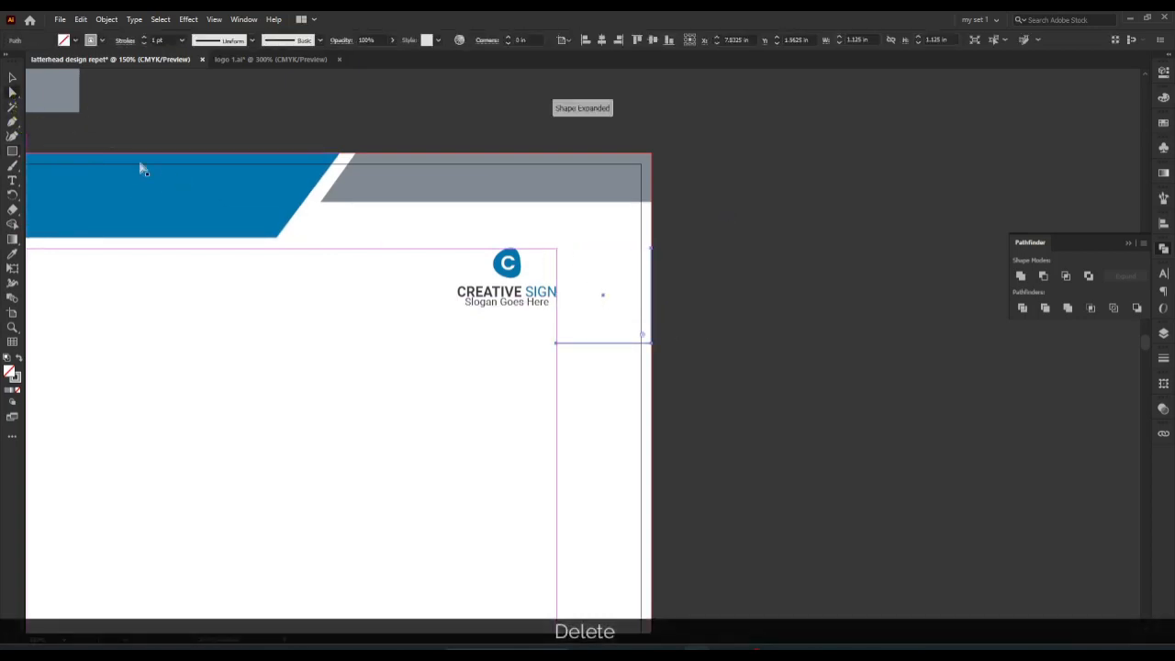
Swap the triangle's fill and stroke to give it a grey fill, and reposition it along the right bleed edge.
left_click(18, 358)
left_click(172, 98)
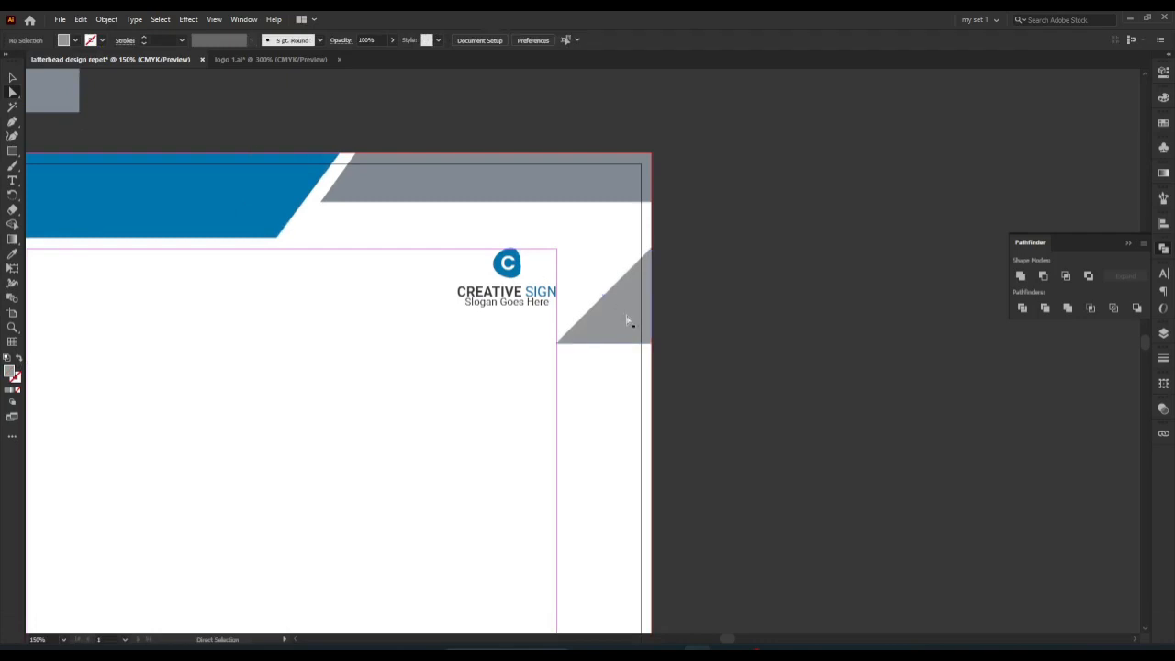
left_click_drag(618, 284, 617, 283)
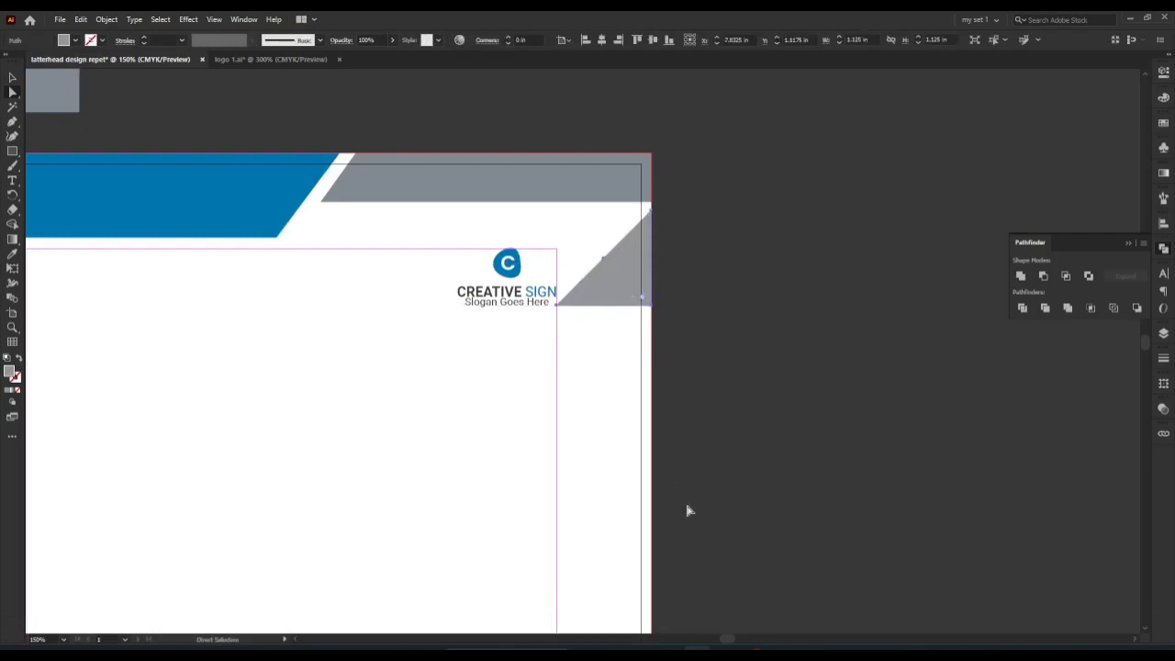
key("F10")
right_click(609, 224)
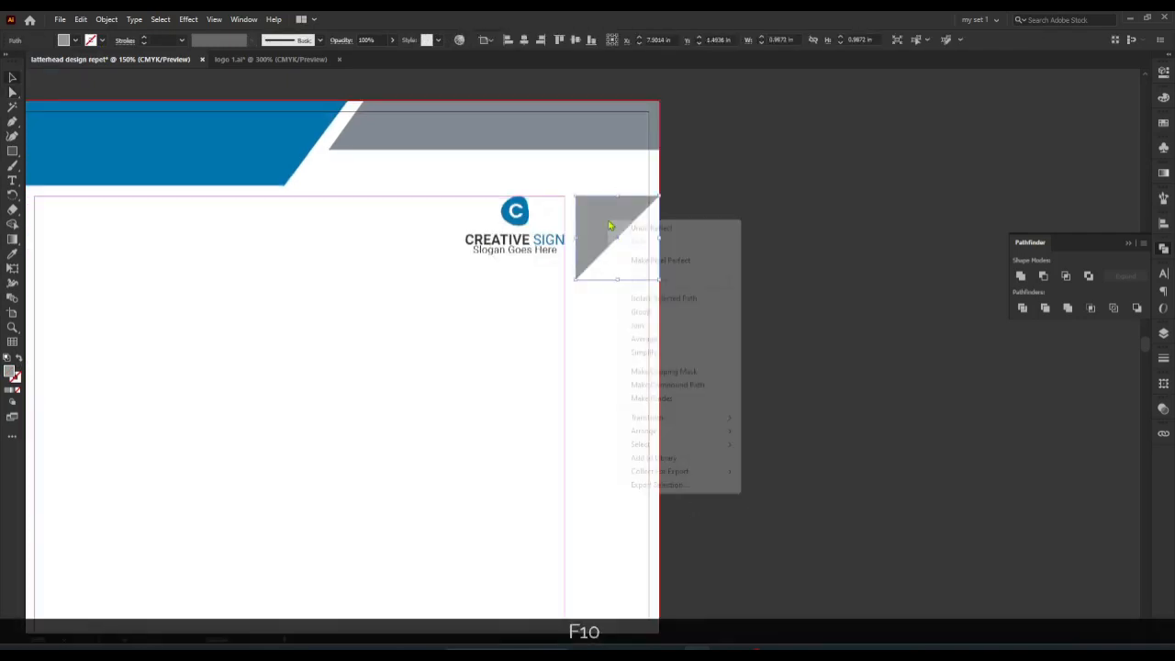
mouse_move(677, 420)
left_click(779, 452)
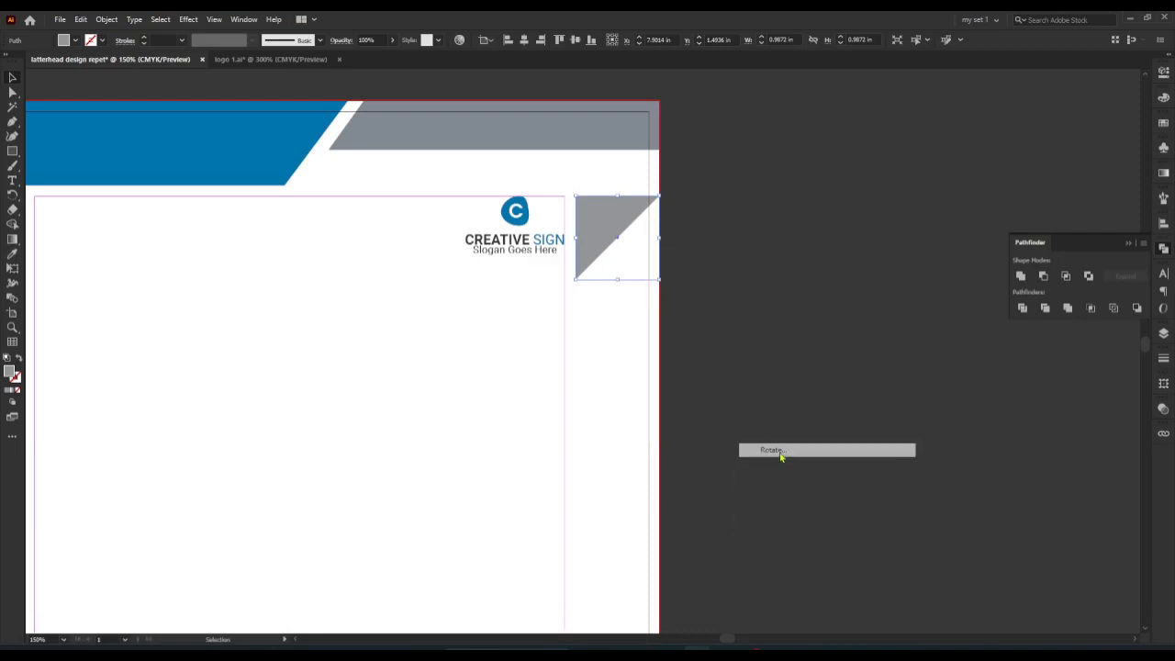
left_click(674, 380)
Reflect the grey triangle across the vertical axis so its right angle sits against the right bleed edge.
right_click(603, 248)
mouse_move(704, 460)
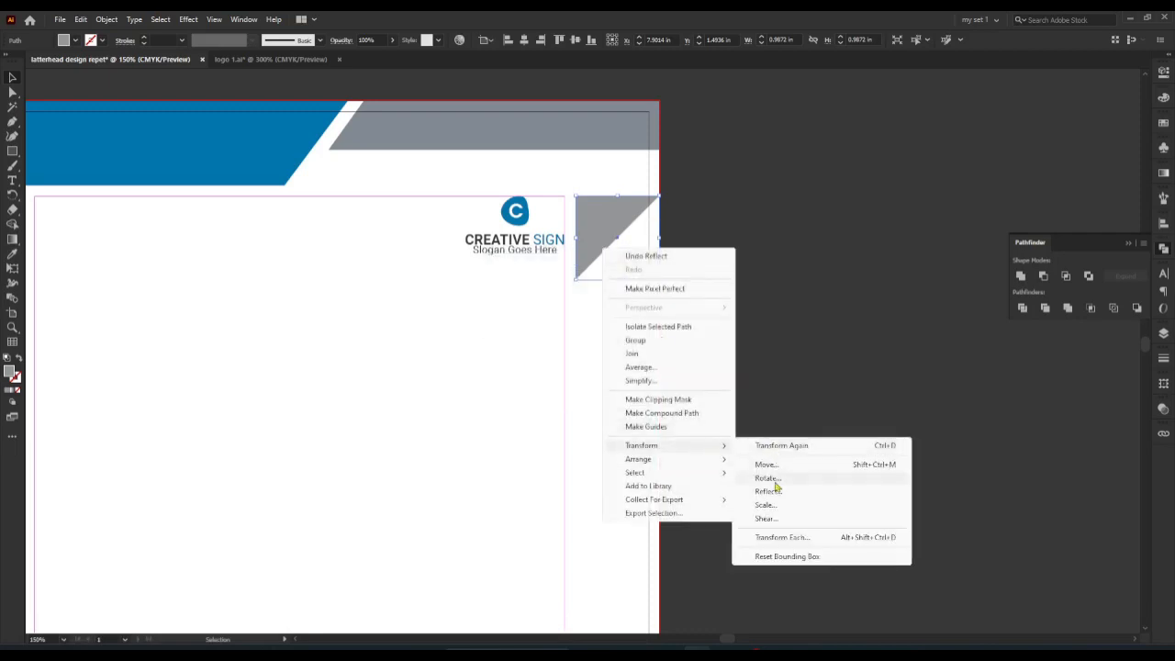
left_click(776, 495)
left_click(819, 406)
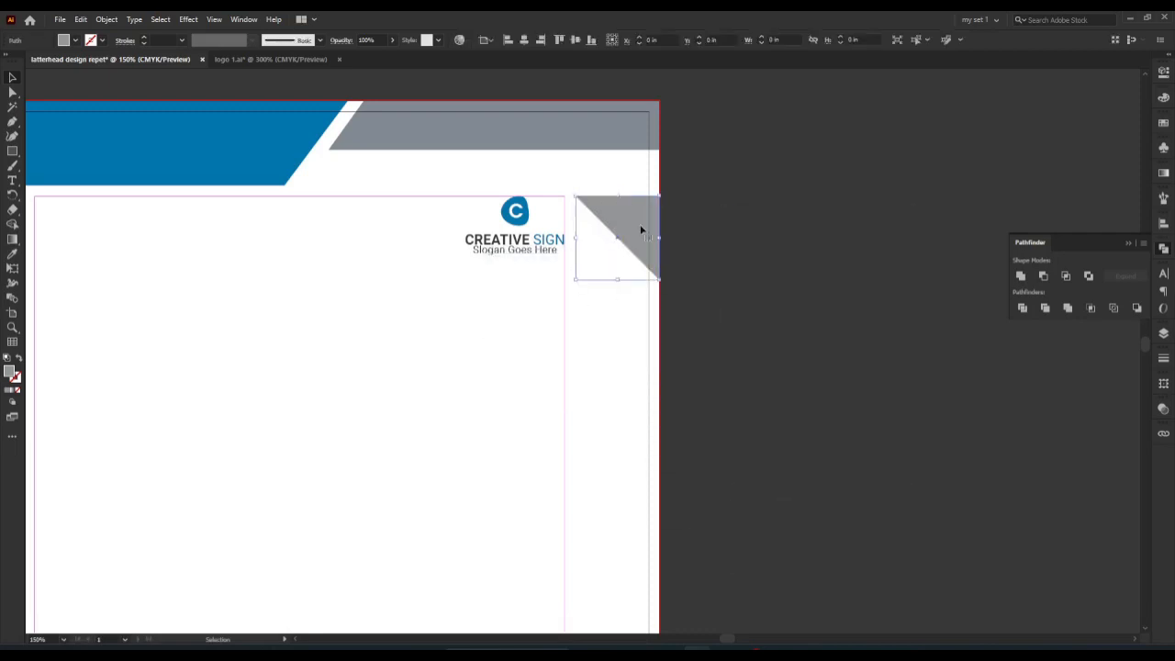
Recolor the triangle with the blue sampled from the header shape.
key("i")
left_click(189, 123)
key("v")
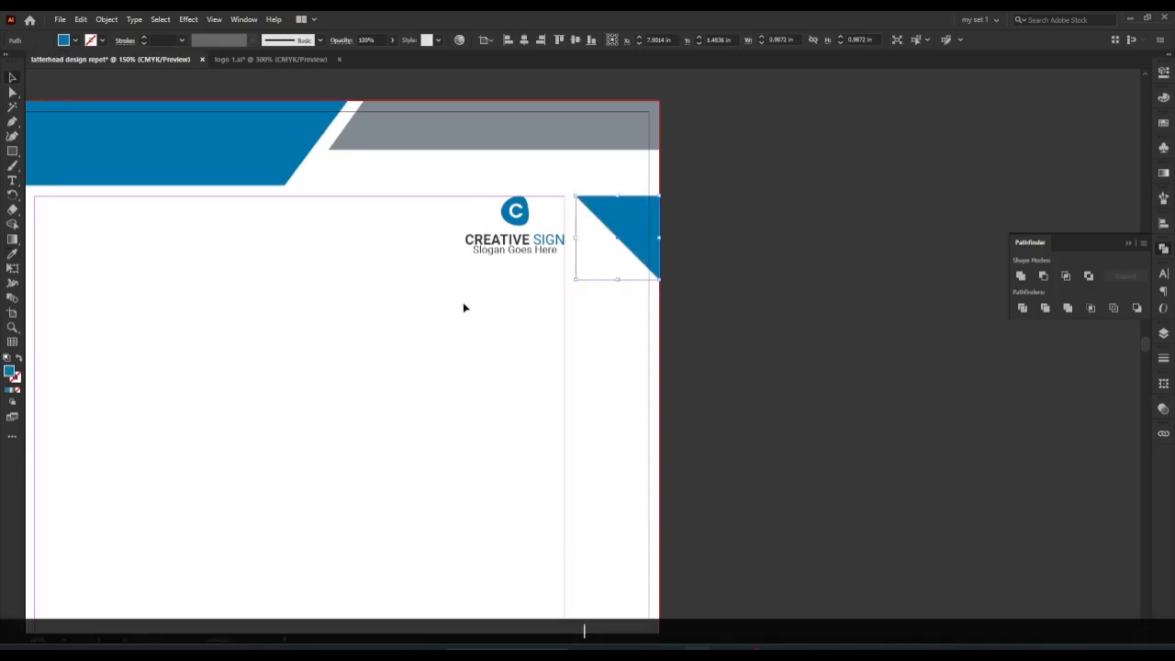
left_click(464, 307)
Review the balance of the header shapes, logo and triangle on the page, toggling the guides off and on.
key("ctrl+space")
left_click_drag(672, 311, 539, 340)
key("ctrl+space")
left_click(528, 340, "ctrl")
key("space")
left_click_drag(400, 335, 533, 380)
left_click(451, 258)
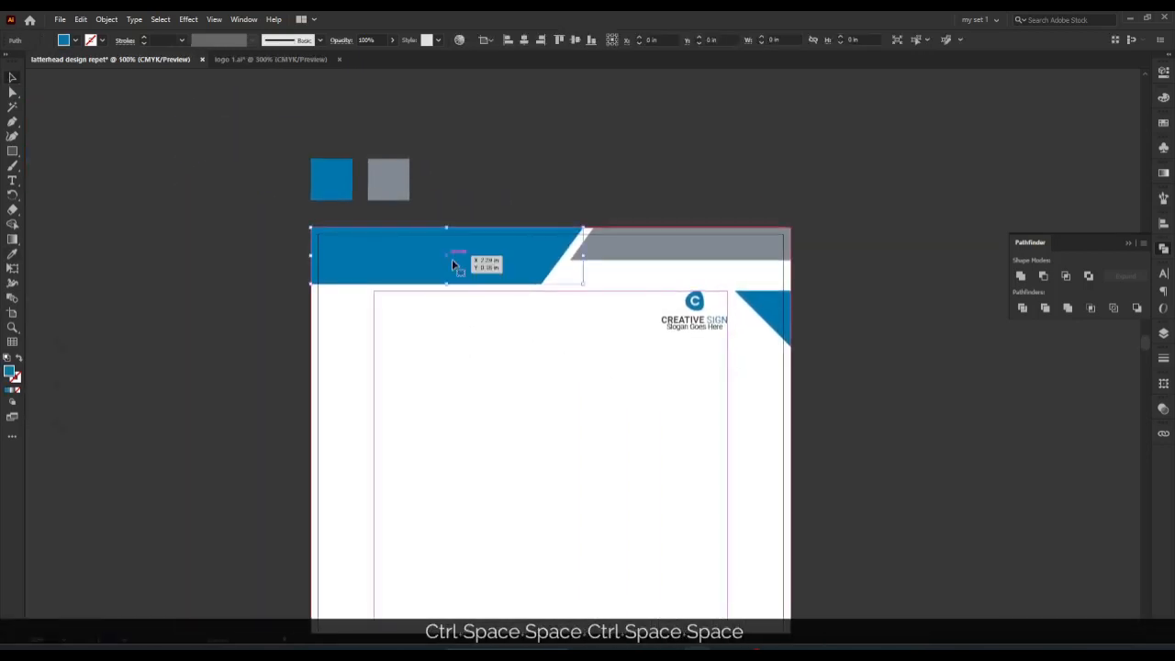
left_click(518, 342)
key("ctrl+space")
mouse_move(614, 364)
left_mouse_down()
mouse_move(595, 362)
mouse_move(620, 345)
left_mouse_up()
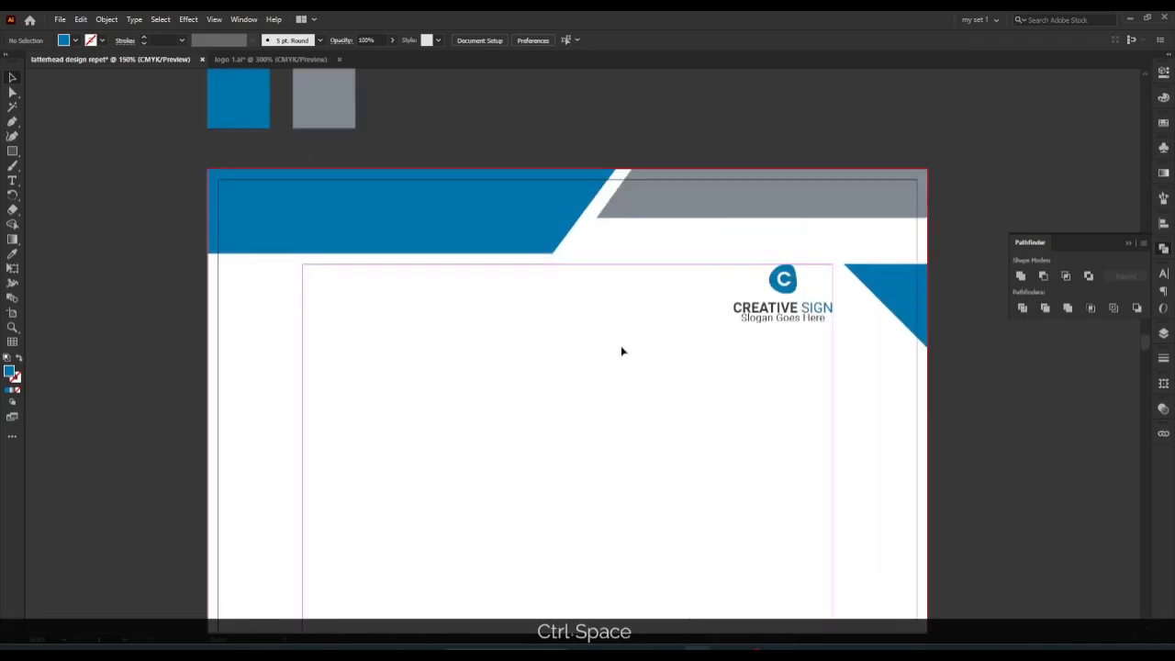
key("space")
left_click_drag(771, 349, 574, 353)
key("ctrl+space")
left_click_drag(562, 364, 535, 293)
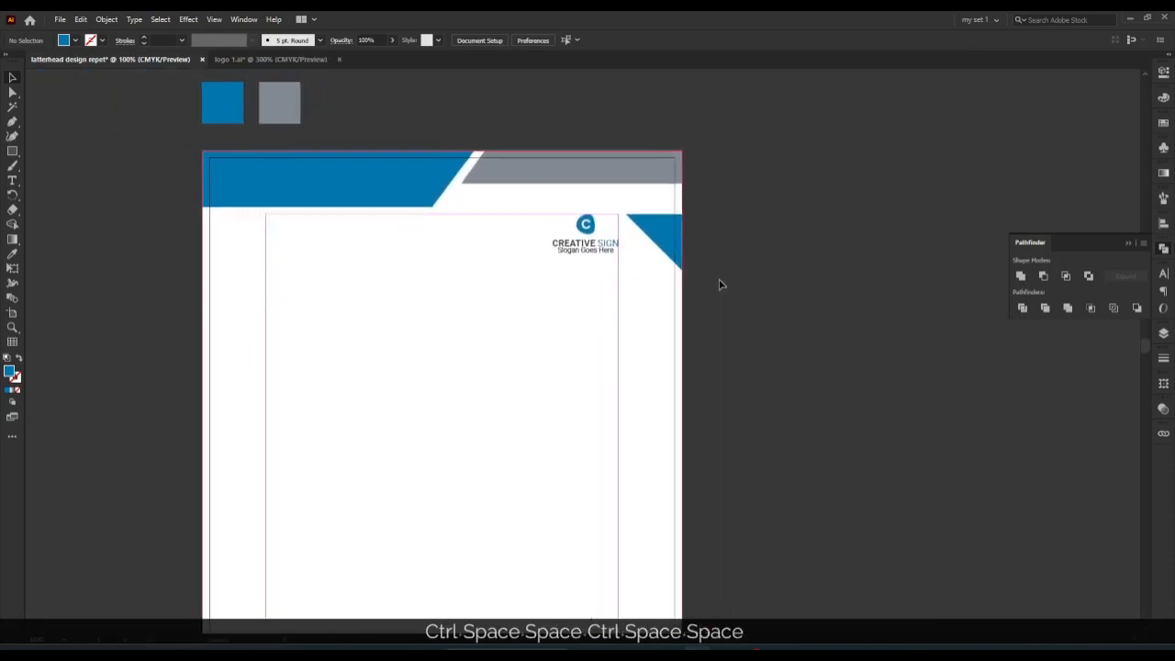
key("ctrl+semicolon")
key("ctrl+semicolon")
key("ctrl+space")
left_click(525, 303)
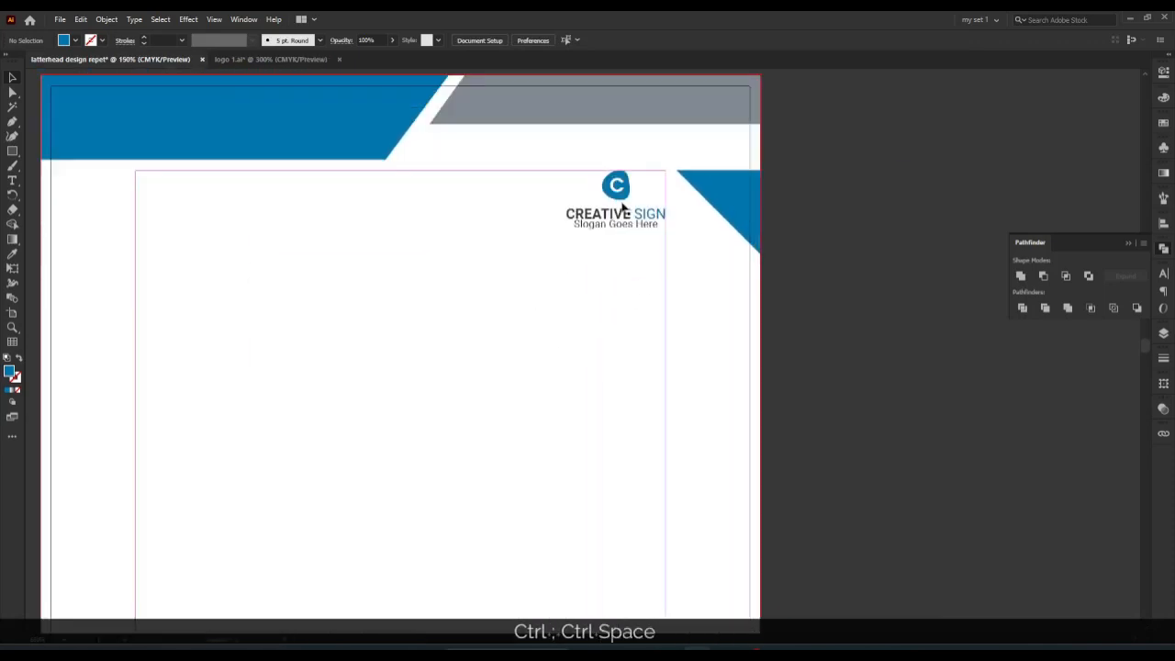
Move the logo group slightly left, away from the right margin guide and the blue triangle.
mouse_move(624, 207)
left_mouse_down()
mouse_move(600, 202)
mouse_move(609, 205)
left_mouse_up()
left_click(613, 294)
key("ctrl+space")
left_click(650, 291, "ctrl+alt")
left_click(614, 306, "ctrl")
left_click(627, 188)
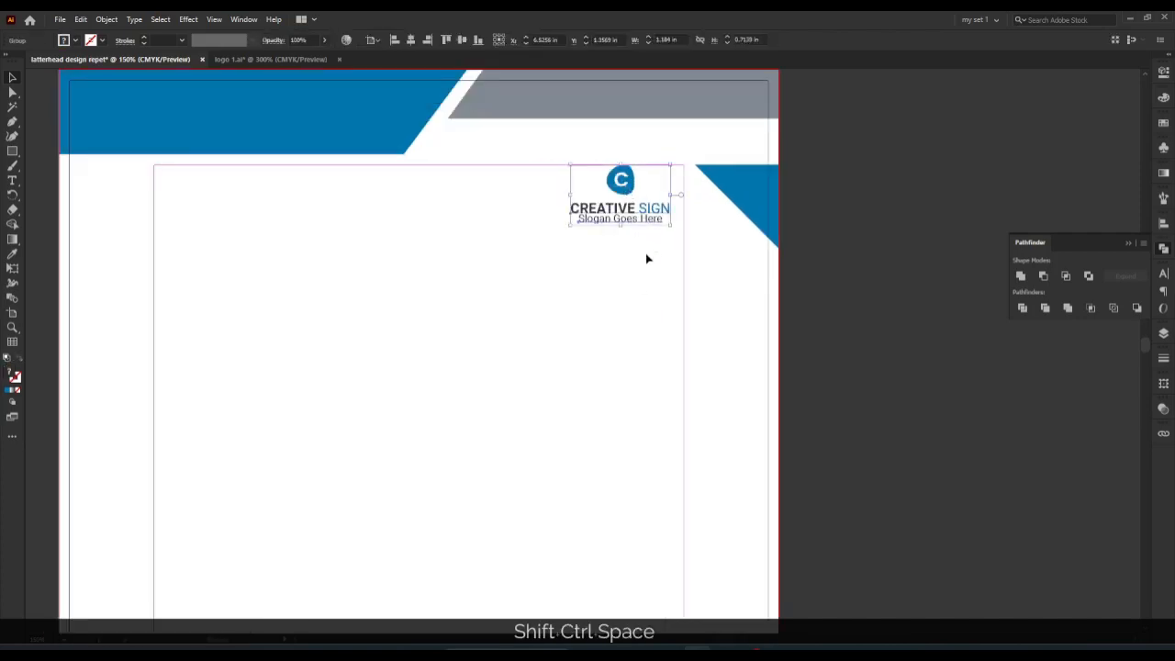
Nudge the logo group slightly down from the top margin guide and deselect it.
key("Down")
key("Down")
key("Down")
key("Down")
key("Down")
key("Down")
key("Down")
key("Down")
key("Down")
left_click(617, 284)
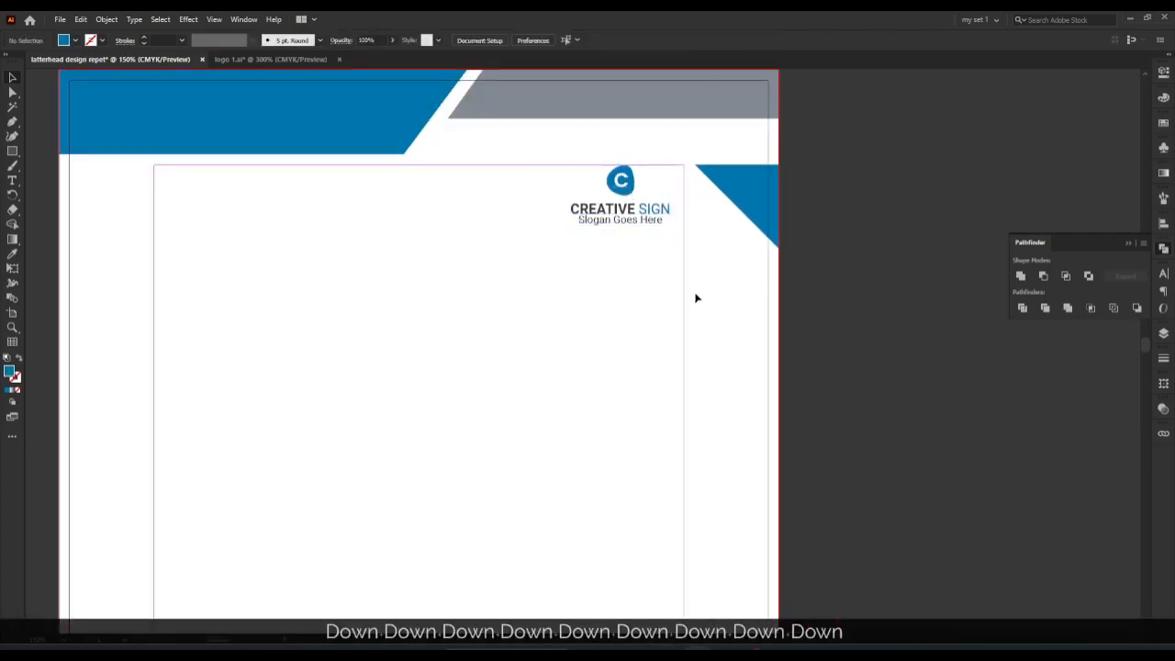
Copy the group of sample letter text, with addressee block and body paragraphs, from the logo 1.ai document.
left_click_drag(634, 459, 635, 272)
left_click_drag(598, 486, 611, 432)
scroll(597, 309, "down", 2)
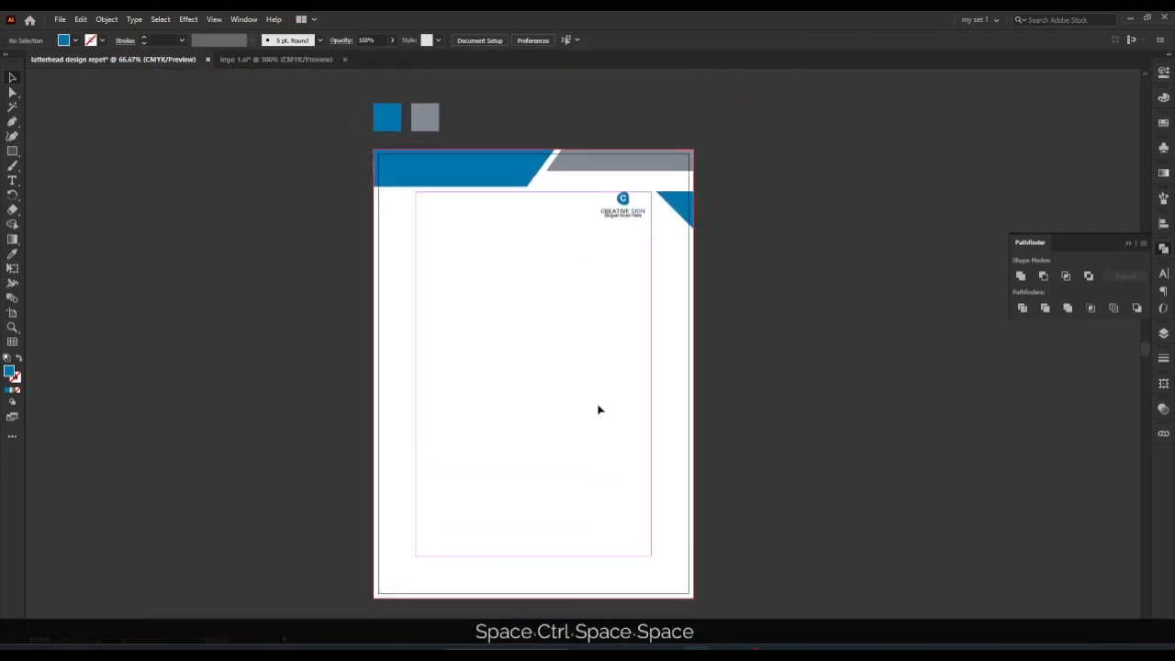
left_click(275, 59)
left_click_drag(805, 286, 182, 304)
scroll(620, 320, "down", 1)
left_click_drag(783, 249, 652, 278)
left_click(651, 250)
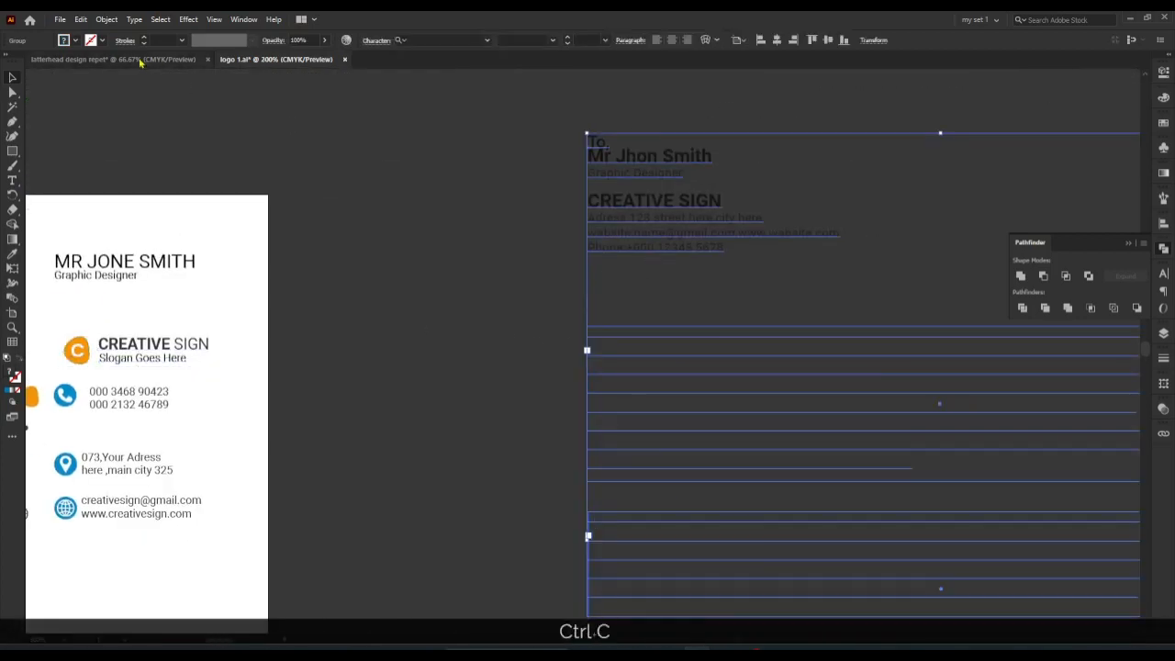
Paste the letter text into the letterhead document and fit it between the side margin guides.
left_click(140, 59)
key("ctrl+v")
left_click_drag(533, 301, 414, 281)
scroll(556, 291, "down", 1)
Ungroup the pasted letter text so that its text blocks can be edited separately.
double_click(637, 282, "ctrl")
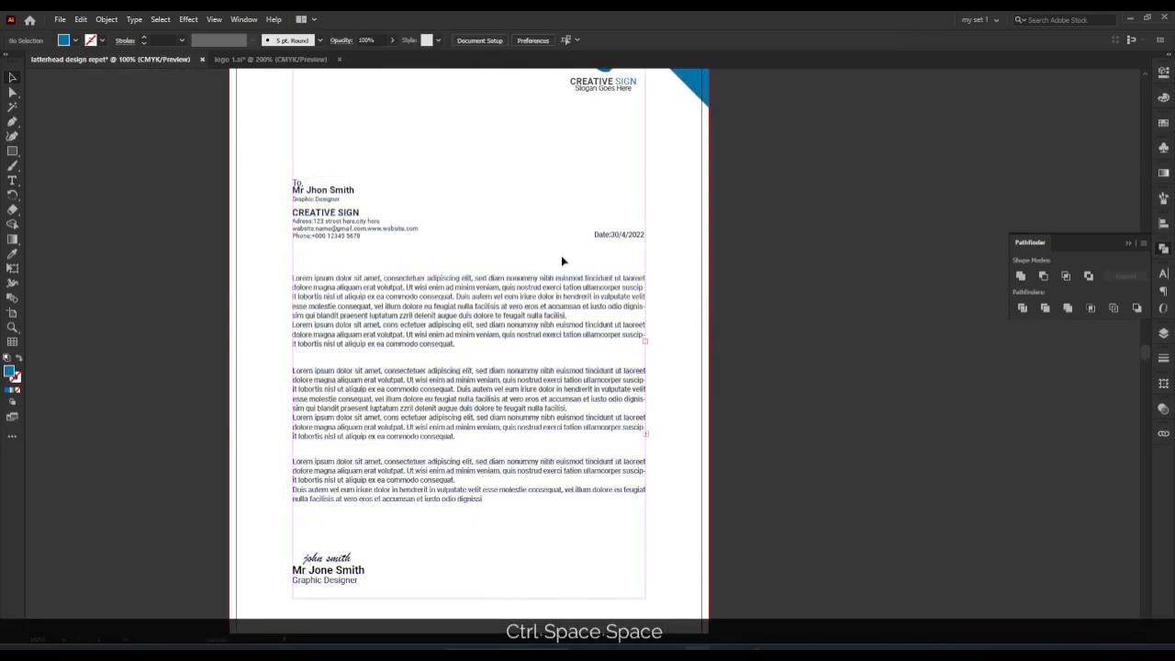
left_click(561, 255, "ctrl")
right_click(523, 292)
left_click(561, 399)
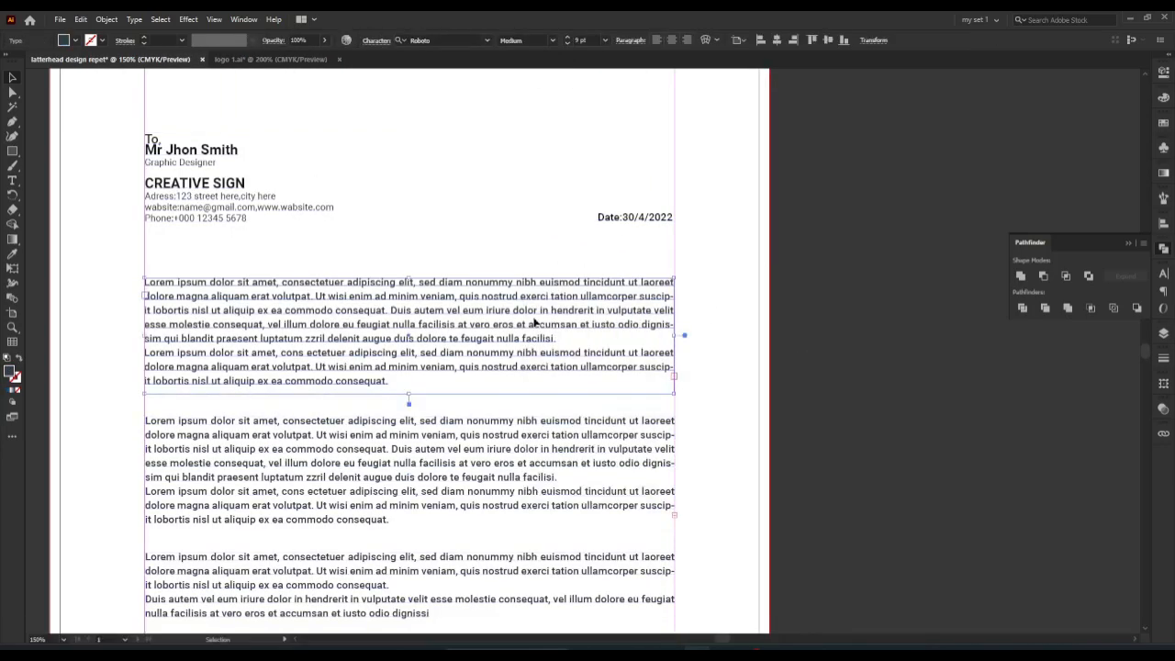
Set the font style of the first body paragraph to Roboto Regular.
left_click(1163, 275)
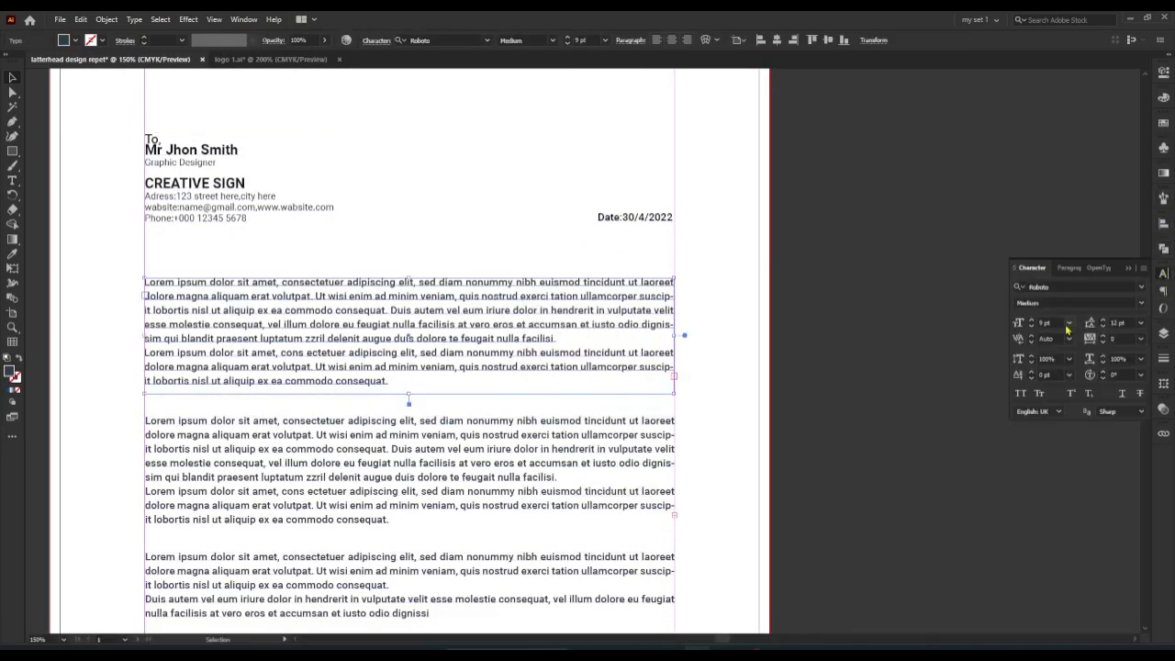
left_click(1122, 305)
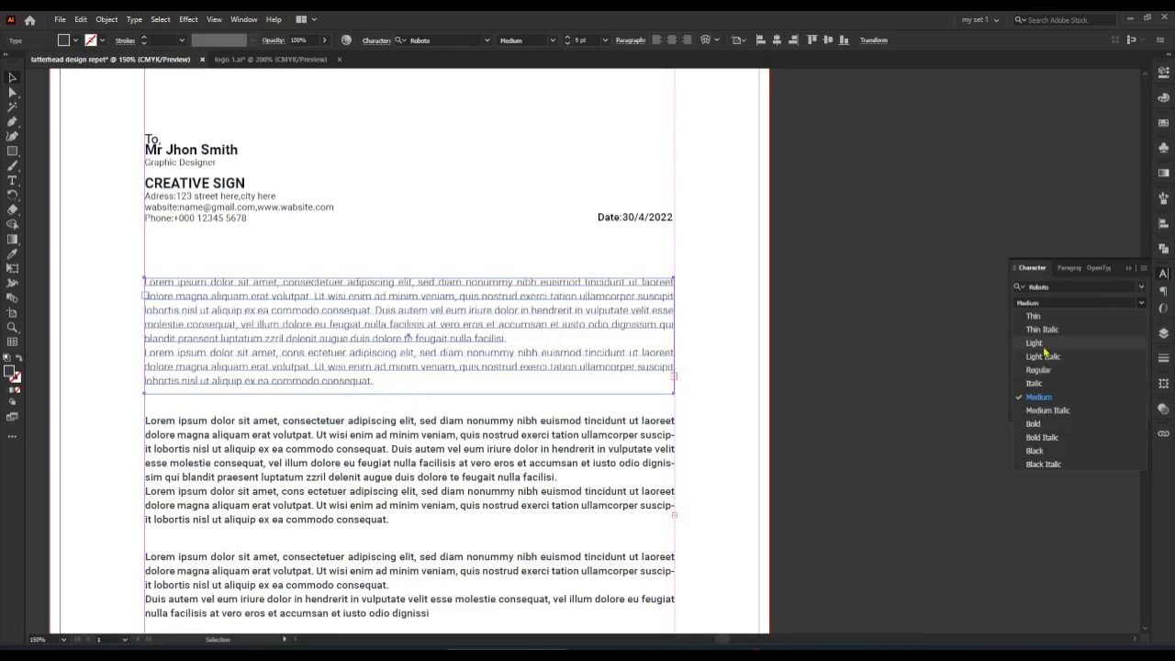
left_click(1044, 370)
Set the font style of the second body paragraph to Roboto Regular.
left_click(521, 450)
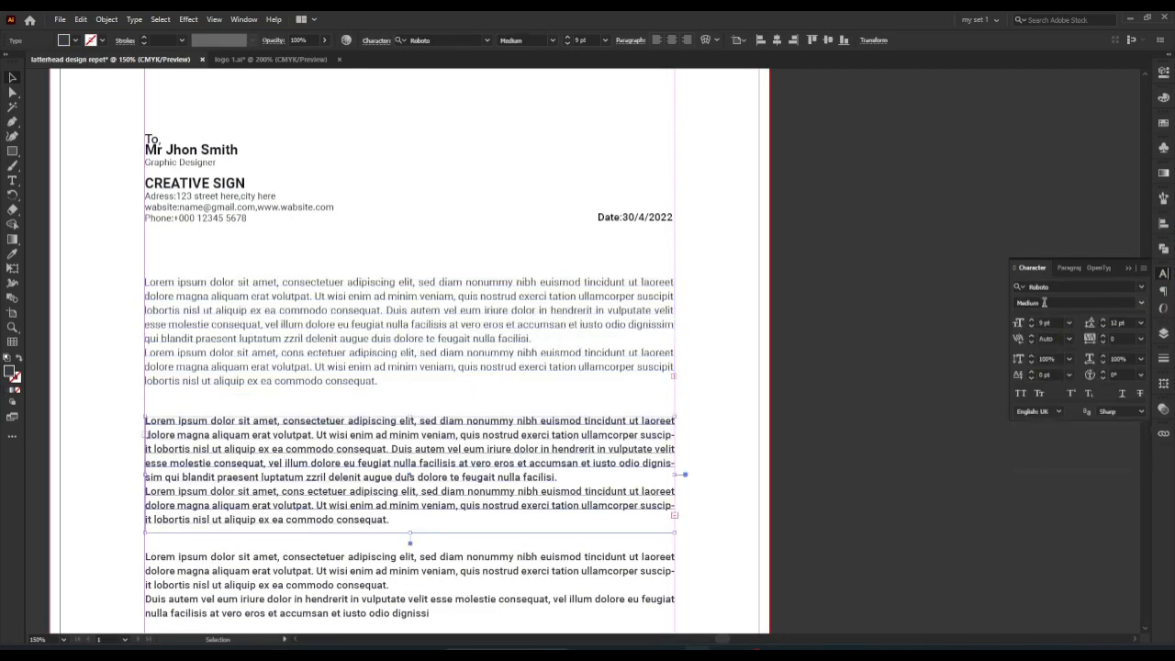
left_click(1070, 323)
left_click(1125, 304)
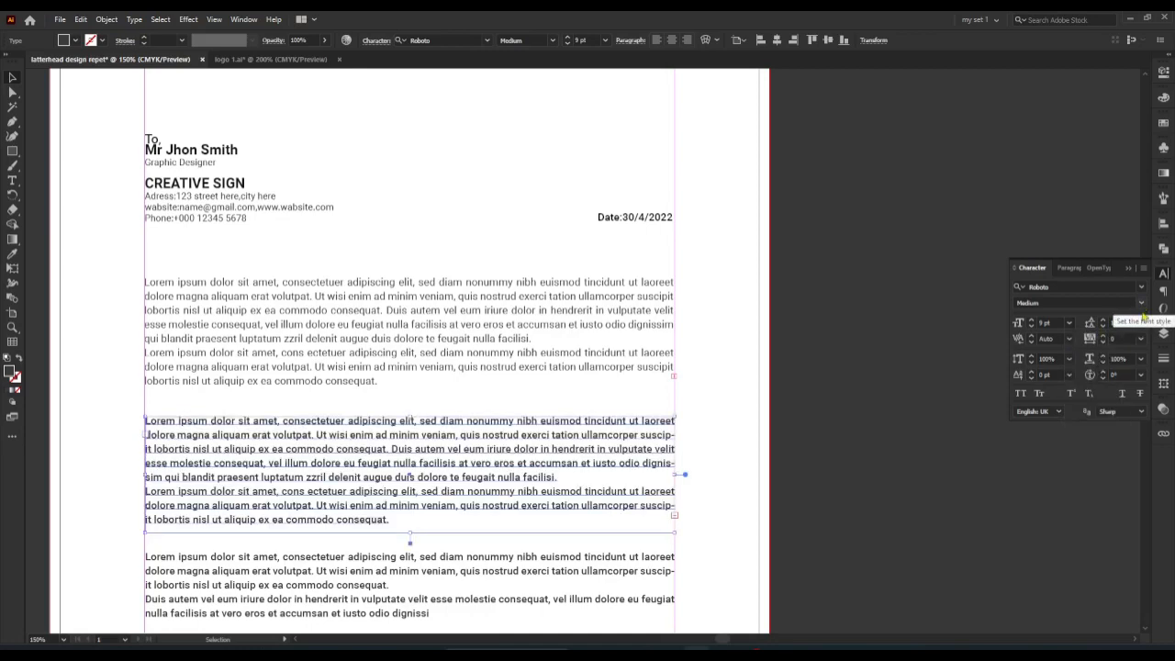
left_click(1121, 306)
left_click(1043, 371)
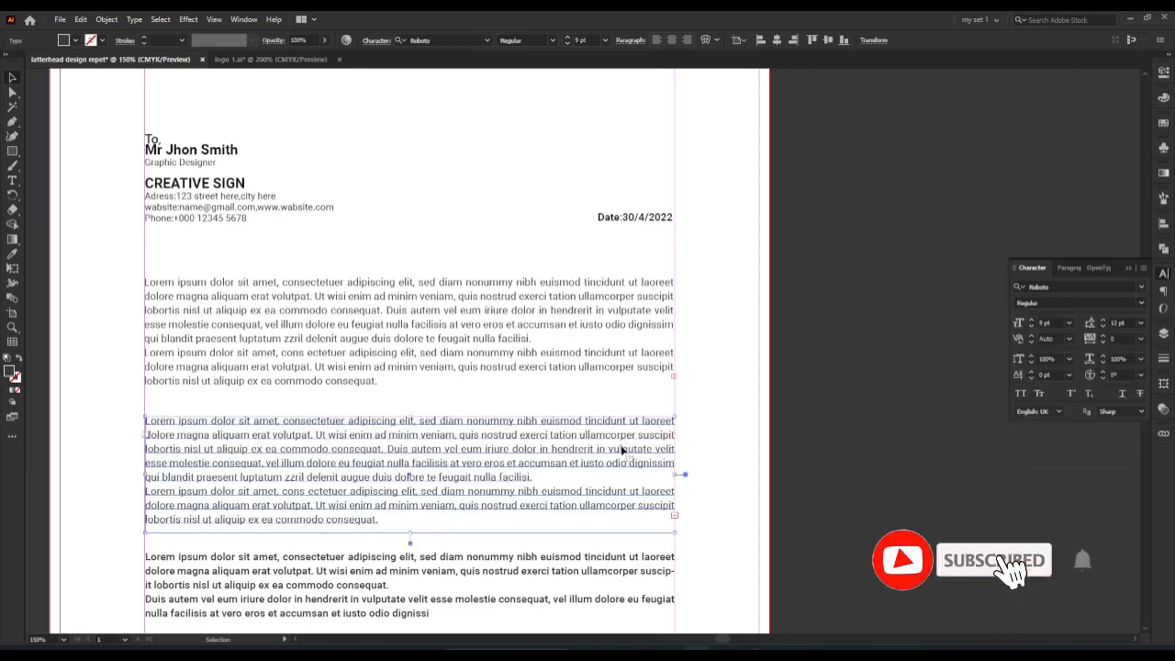
Set the font style of the third body paragraph to Roboto Regular and deselect it.
key("space")
left_click_drag(433, 571, 454, 464)
left_click(453, 464)
left_click(1132, 305)
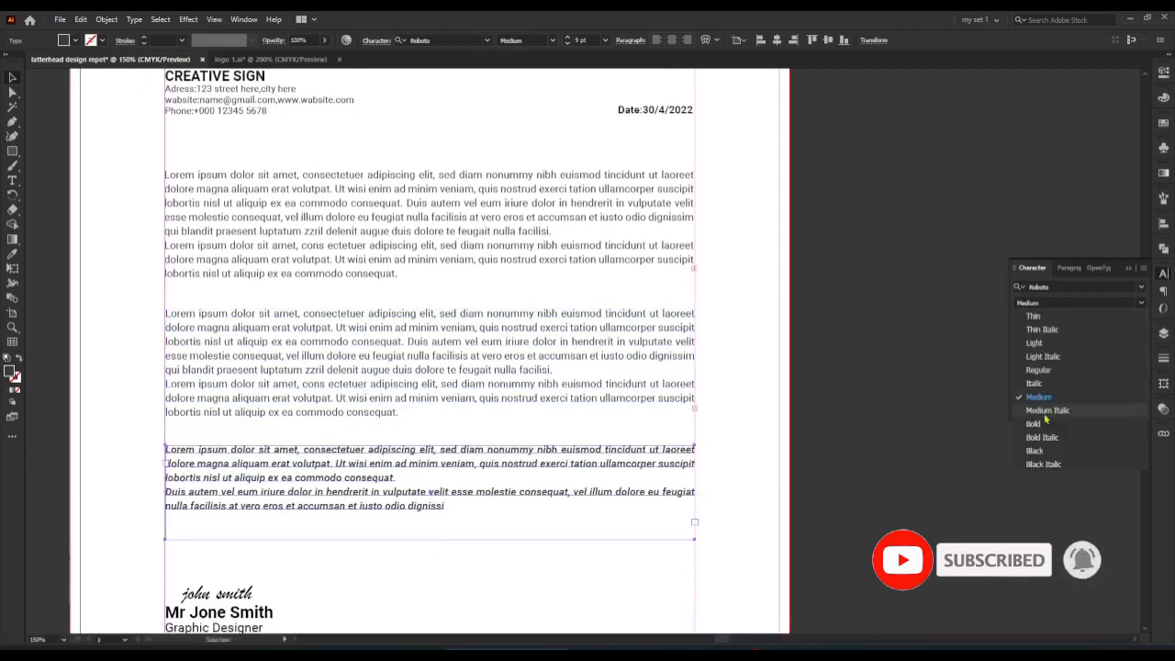
left_click(1043, 370)
left_click(612, 557)
Recolor the sender's bold name below the signature with the letterhead's blue.
key("ctrl+minus")
key("space")
left_click_drag(577, 438, 579, 398)
key("ctrl+space")
left_click(431, 467, "ctrl")
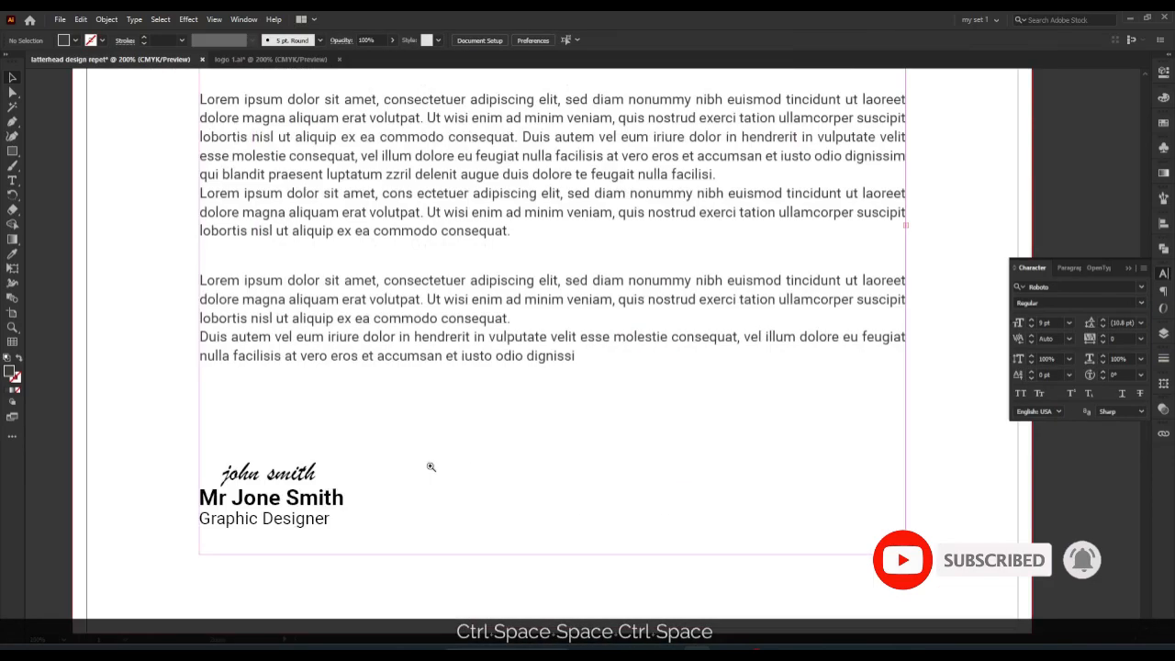
key("space")
left_click_drag(430, 467, 505, 470)
key("ctrl+space")
key("space")
left_click_drag(675, 470, 555, 520)
key("space")
key("t")
left_click_drag(371, 561, 353, 562)
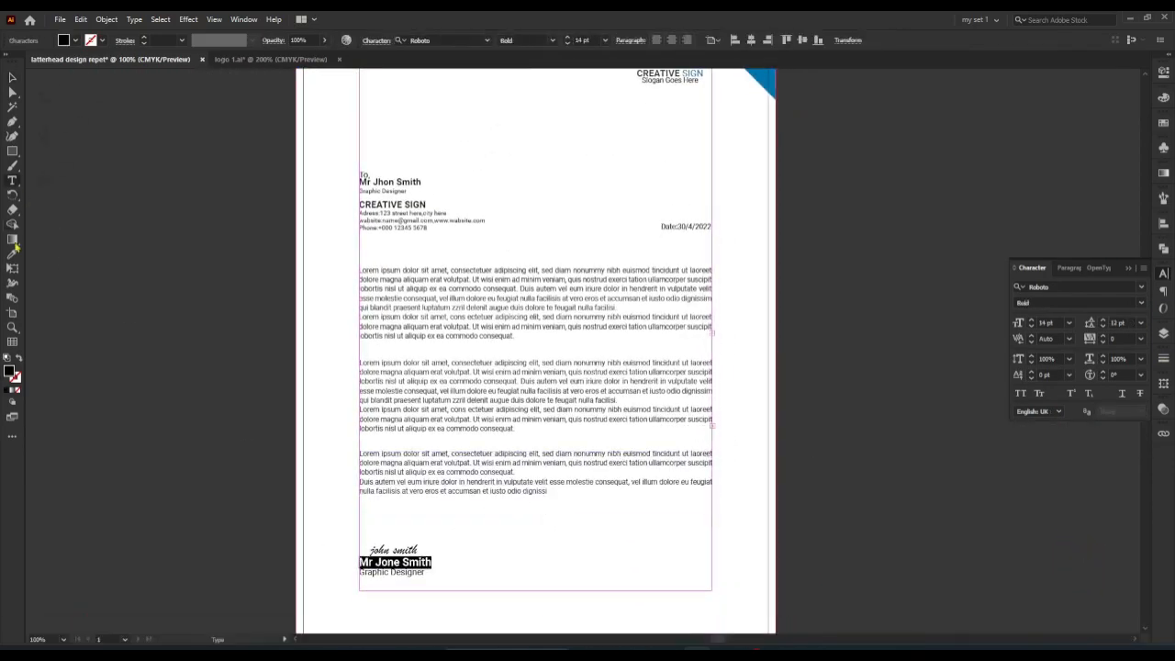
left_click(12, 79)
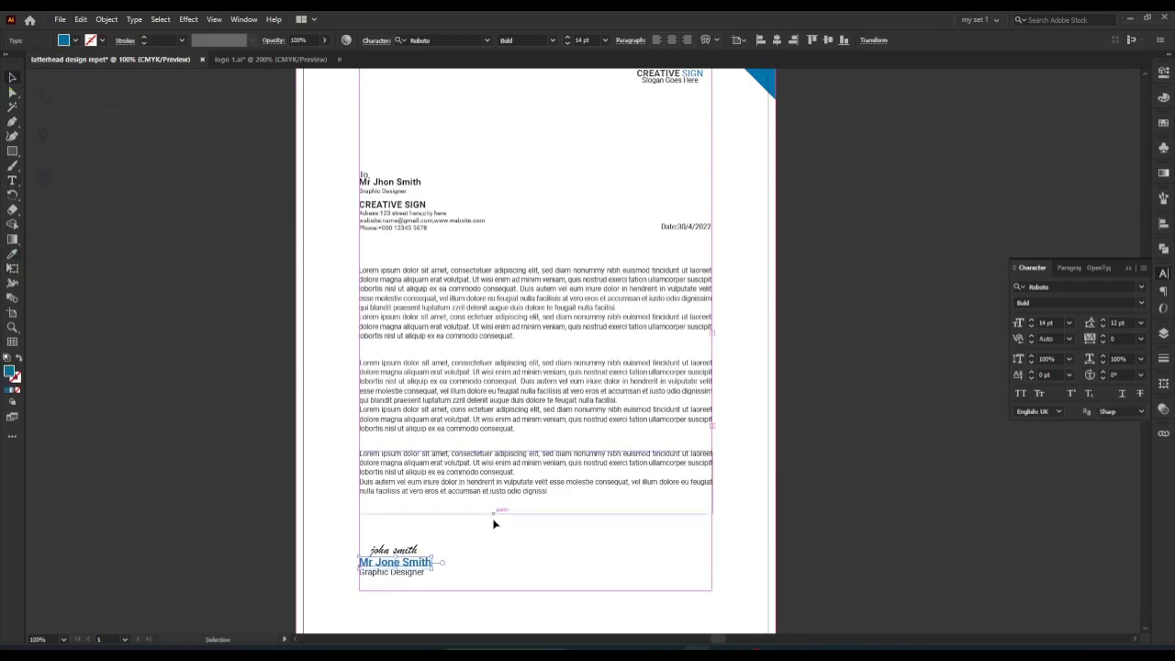
left_click(496, 524)
key("ctrl+space")
left_click(568, 528, "ctrl+alt")
left_click(571, 526, "ctrl")
key("space")
left_click_drag(597, 518, 595, 657)
left_click(396, 347)
right_click(389, 336)
left_click(376, 334)
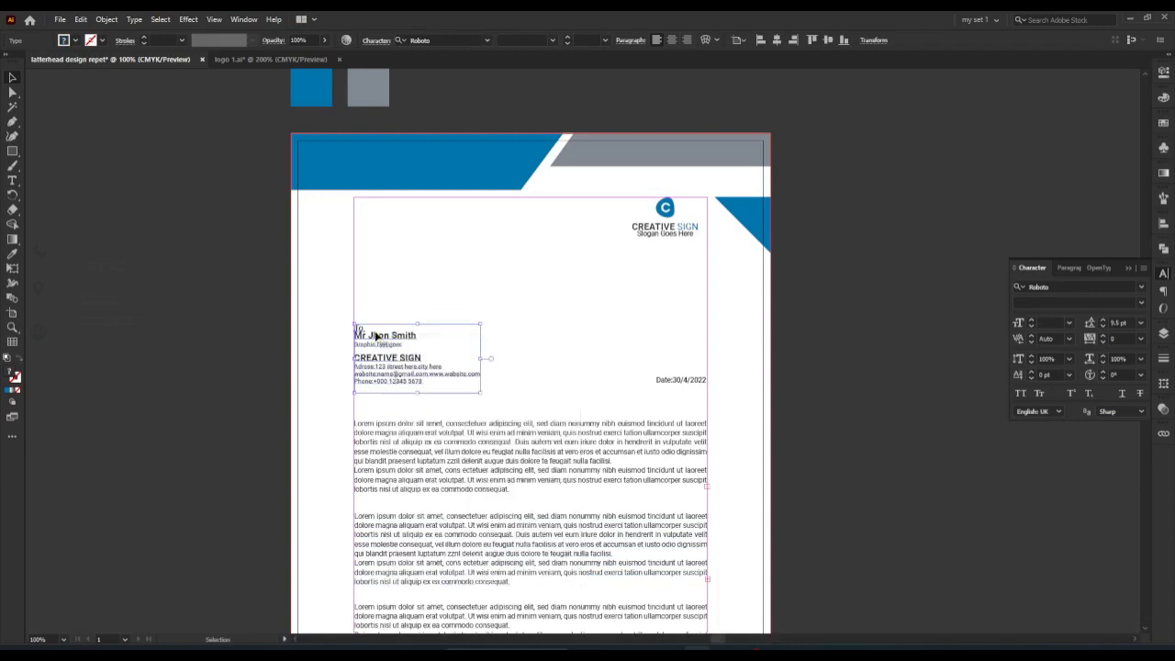
double_click(376, 334)
left_click(1070, 324)
left_click(1071, 327)
type("t")
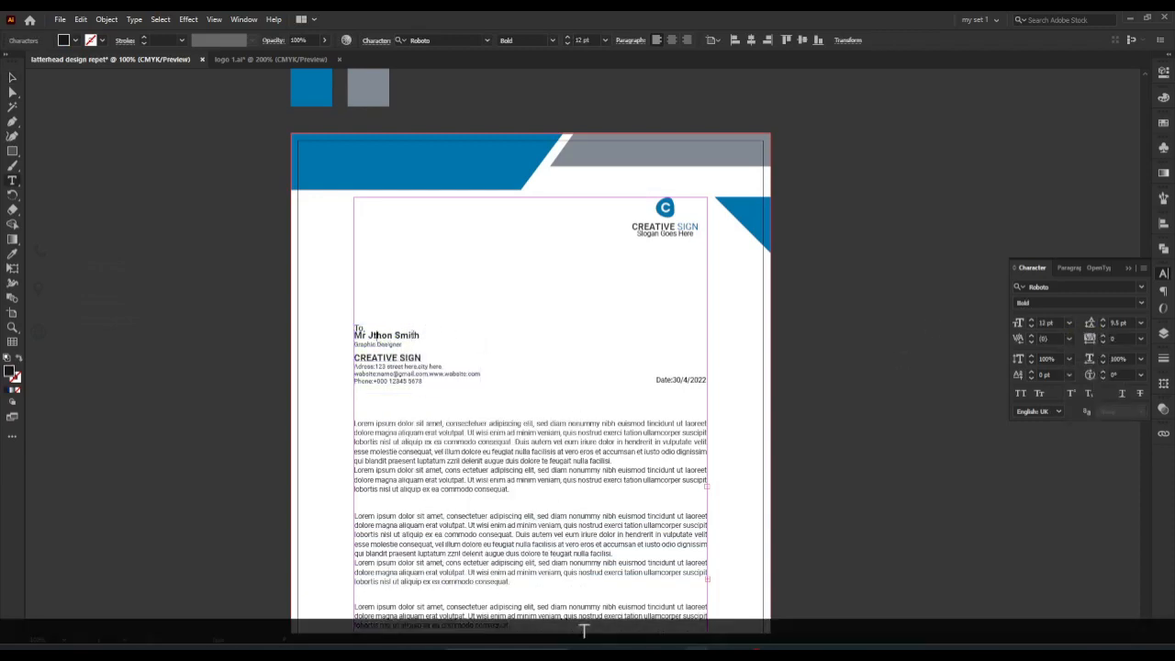
key("Escape")
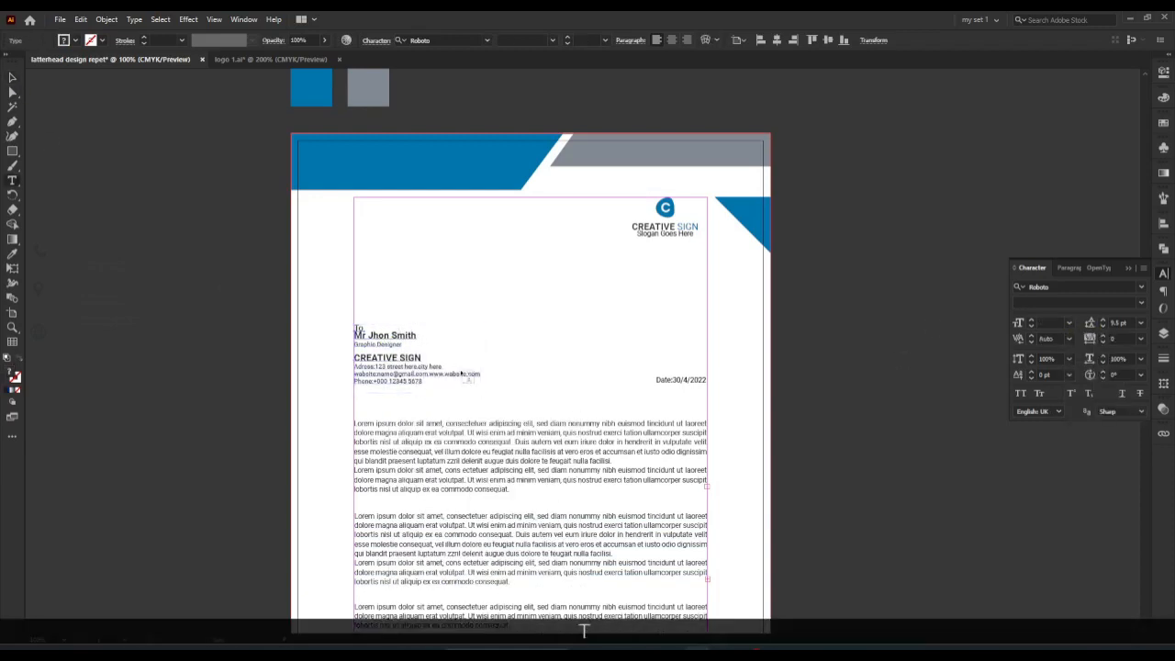
Recolor the recipient's name in the addressee block with the letterhead's blue.
left_click_drag(417, 336, 356, 336)
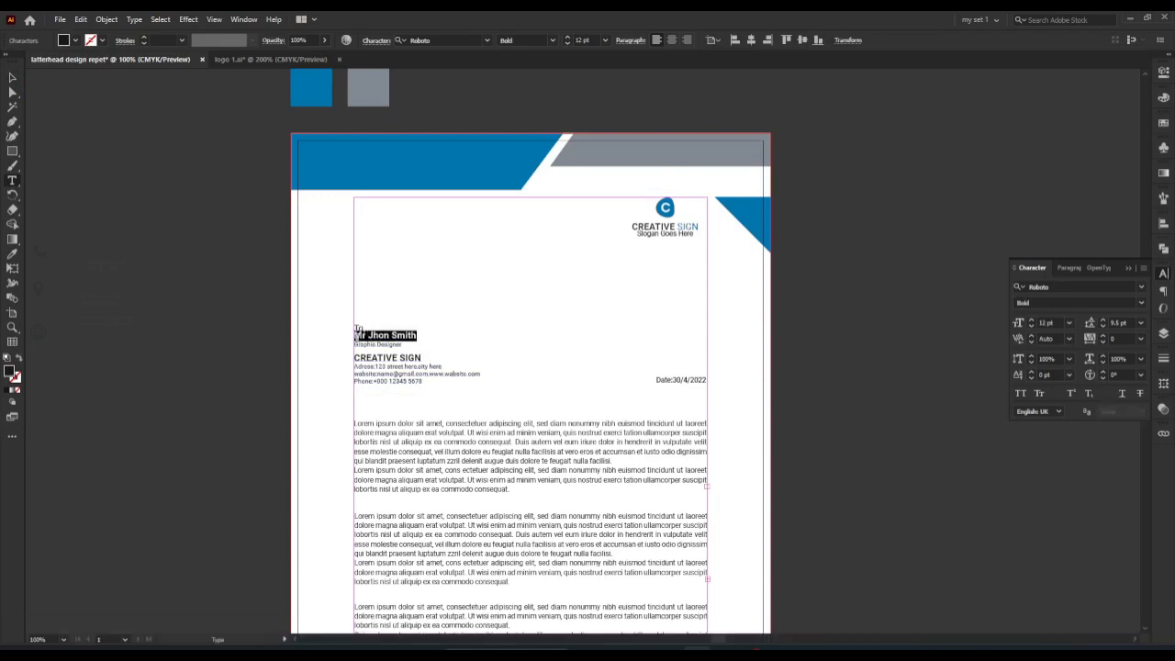
left_click(12, 78)
left_click(359, 255)
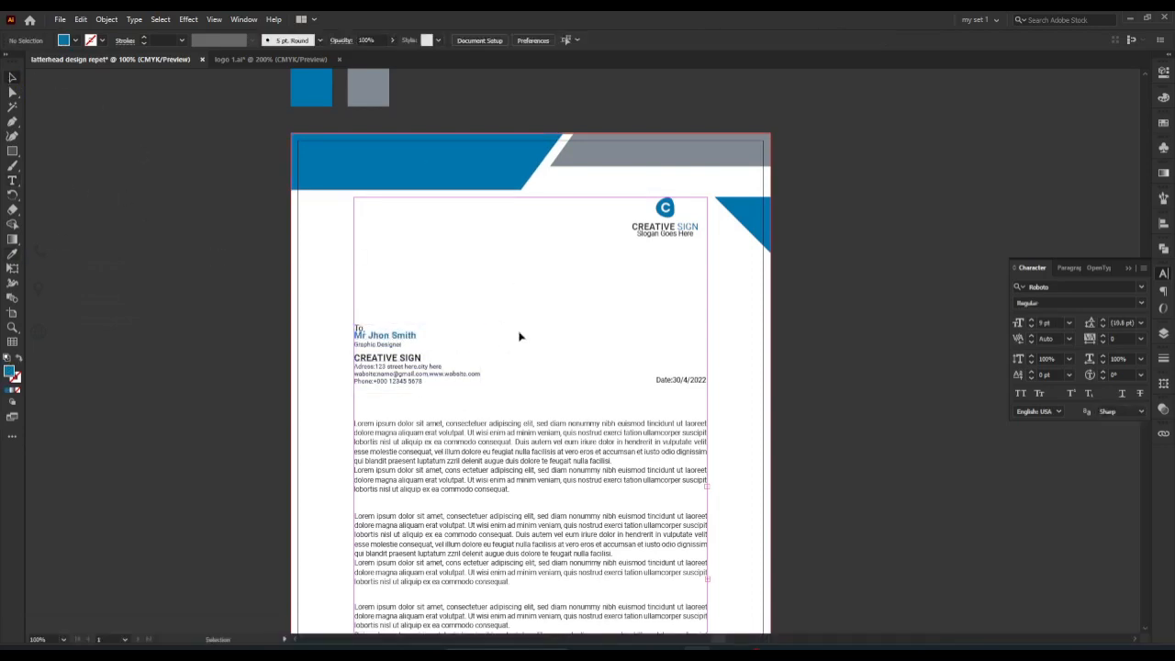
Recolor the CREATIVE SIGN heading in the addressee block with the same blue.
key("t")
left_click_drag(420, 357, 353, 359)
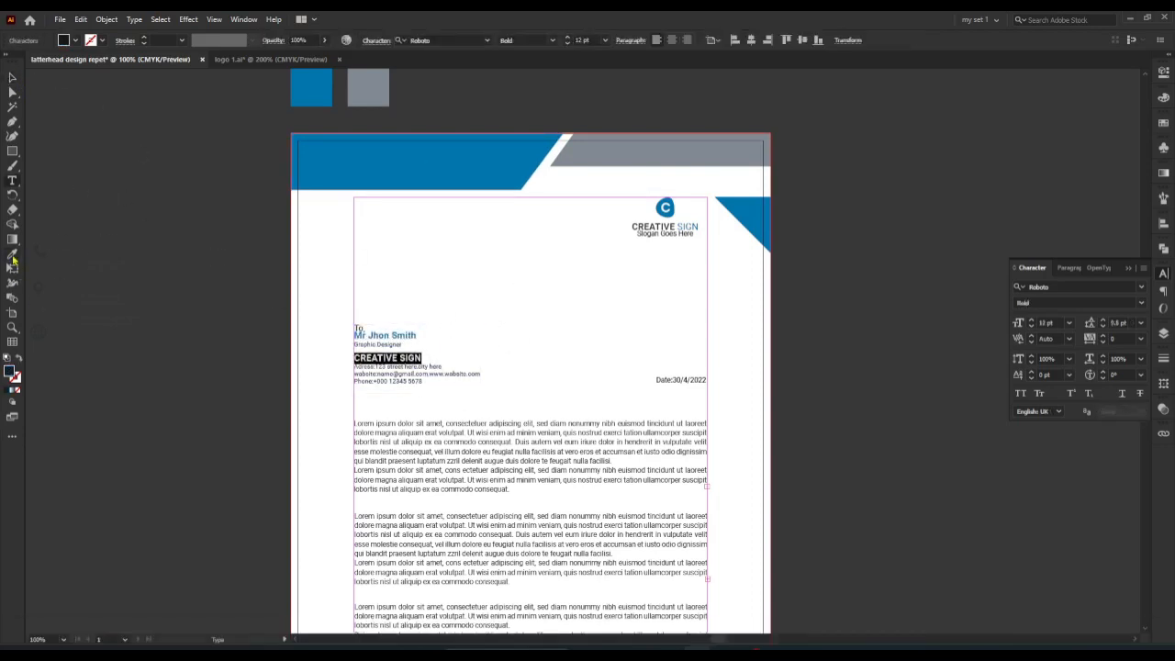
left_click(12, 78)
left_click(467, 299)
Review the recolored headings up close and the overall layout of the letter on the page.
left_click(522, 303, "ctrl")
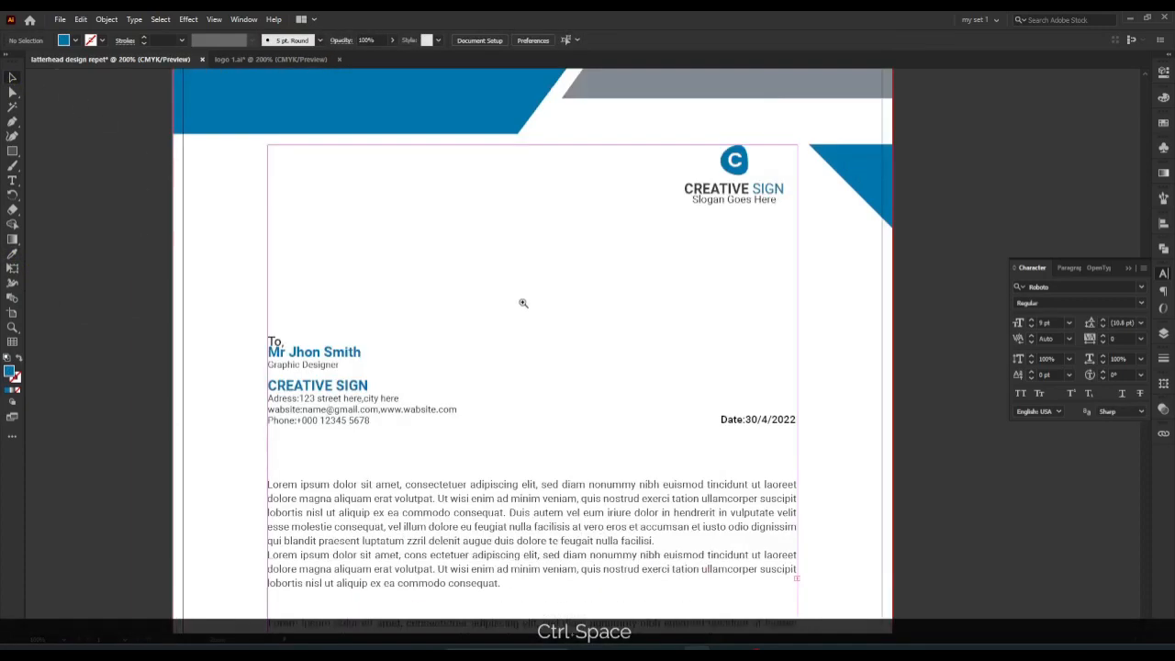
left_click(522, 303, "ctrl")
left_click(523, 303, "ctrl+alt")
left_click_drag(576, 374, 509, 246)
left_click(598, 296, "ctrl+alt")
left_click(597, 297, "ctrl+alt")
left_click(590, 346, "ctrl+alt")
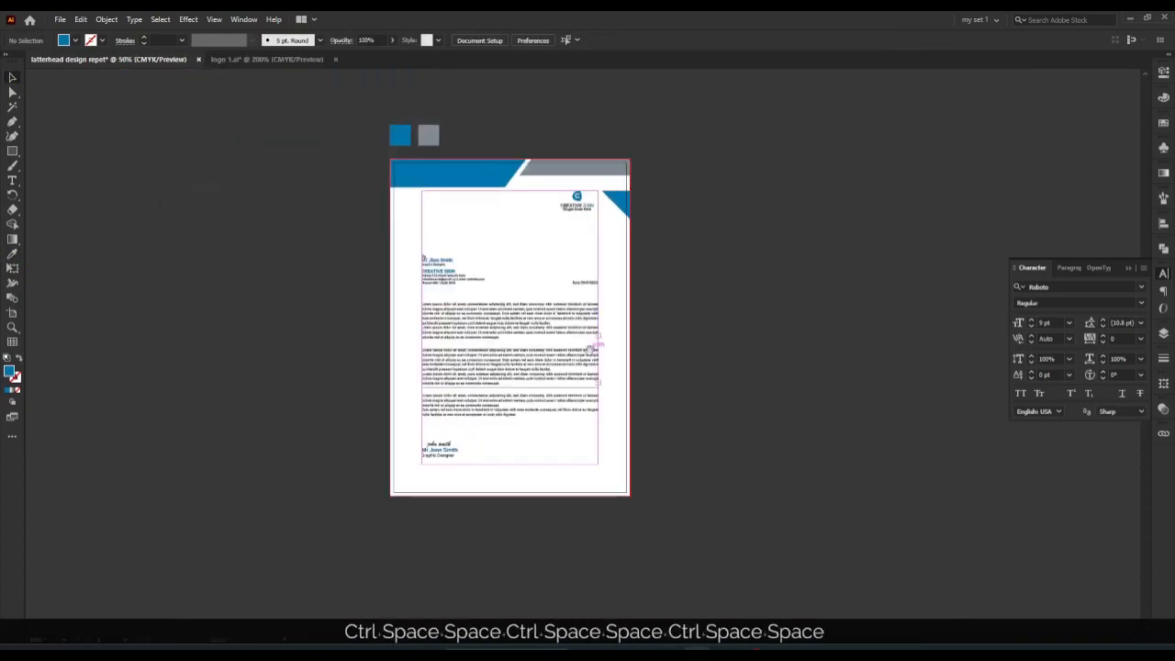
left_click_drag(599, 354, 523, 354)
Nudge all the letter text down together until the signature block sits at the bottom margin guide.
left_click_drag(330, 234, 359, 299)
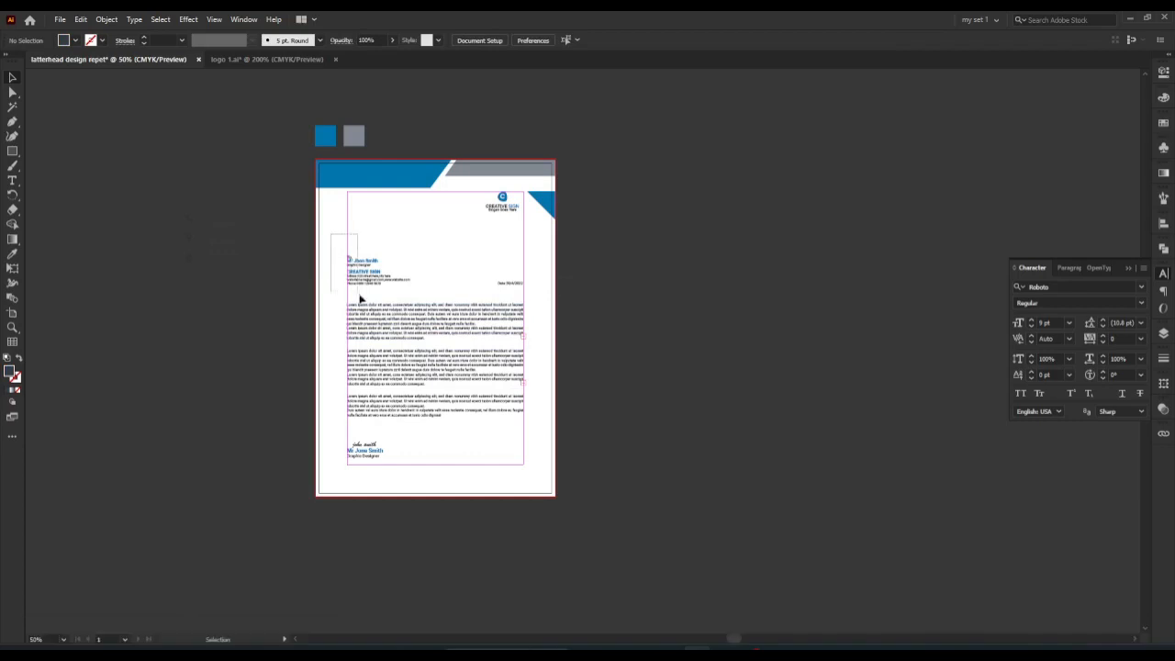
left_click_drag(516, 480, 518, 481)
key("Down")
key("Down")
key("Down")
key("Down")
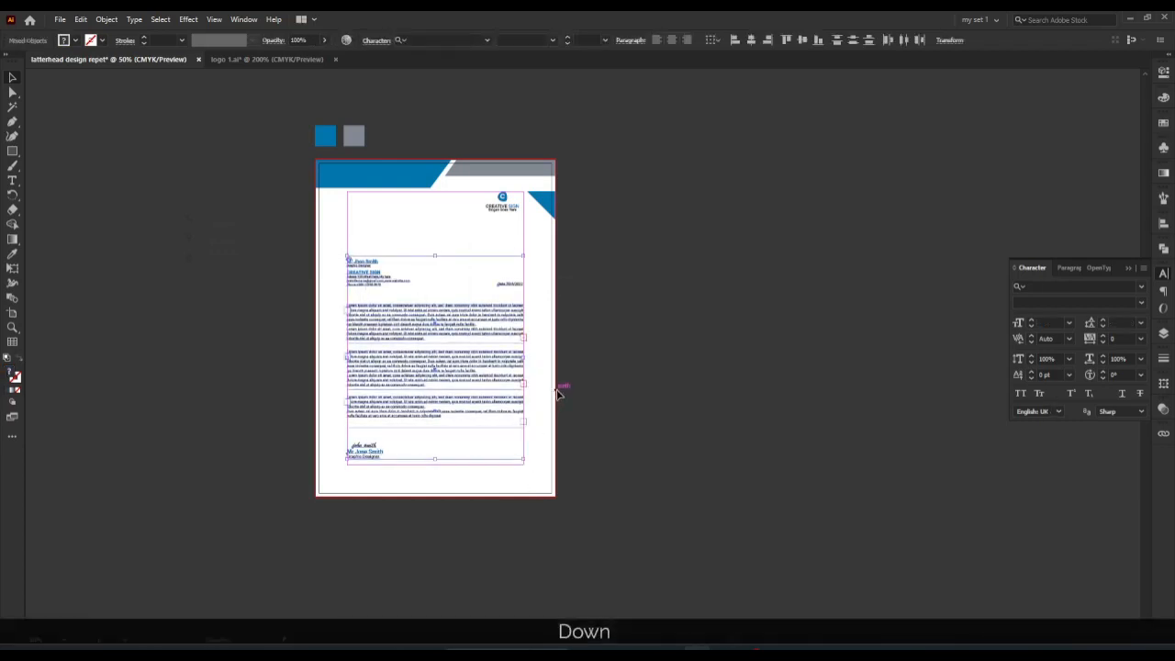
key("Down")
key("Down")
key("Down")
key("Down")
key("Down")
key("Down")
key("Down")
key("Down")
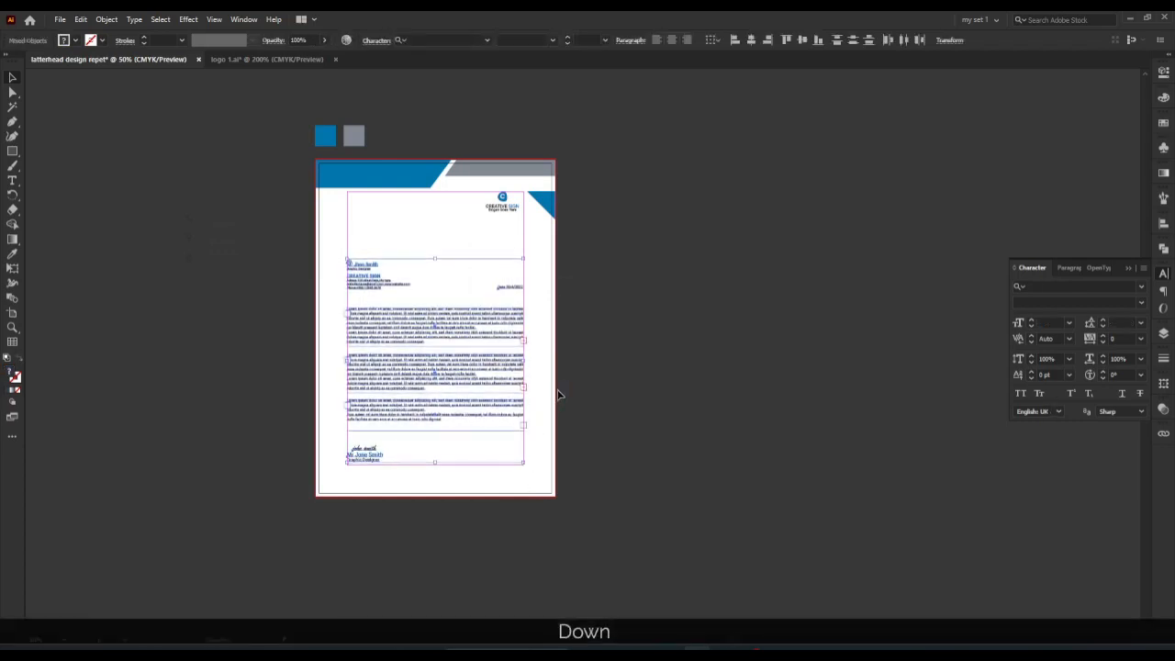
key("Down")
key("Down")
left_click(613, 384)
Group all the letter text, from the addressee block to the signature.
key("ctrl+space")
left_click(511, 333, "ctrl")
left_click(511, 332, "ctrl")
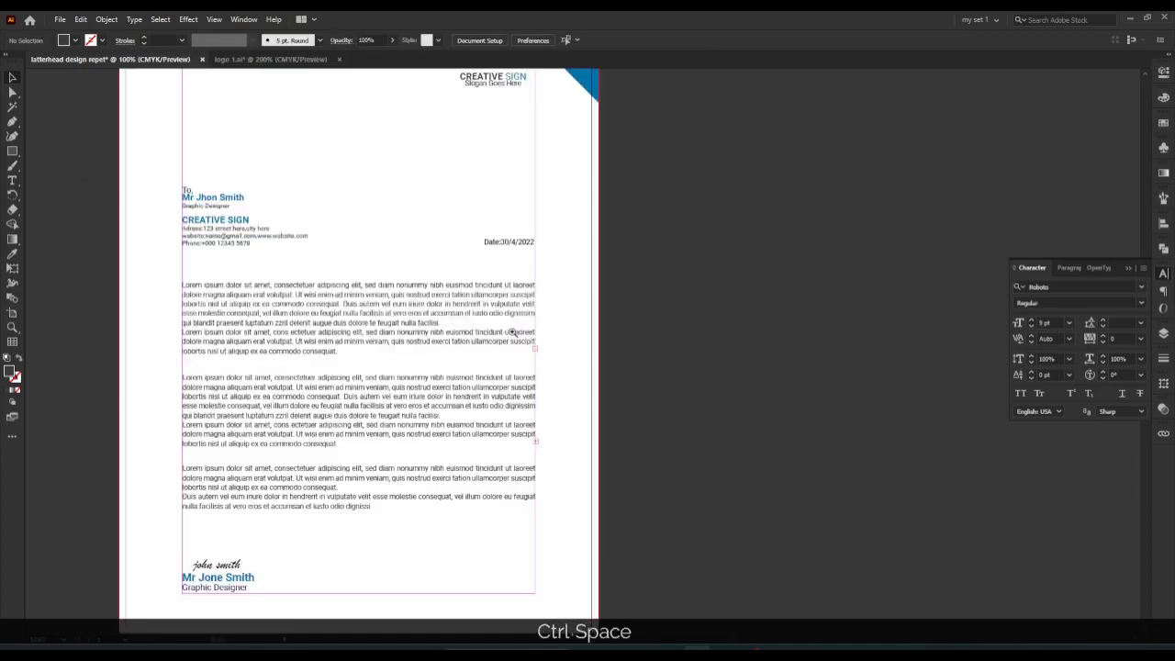
key("space")
left_click_drag(386, 318, 540, 301)
left_click_drag(317, 153, 705, 596)
key("ctrl+g")
Examine the empty area between the signature block and the bottom edge of the page, with the letter text deselected.
key("space")
left_click_drag(587, 580, 569, 375)
key("ctrl+space")
left_click(576, 409, "ctrl+alt")
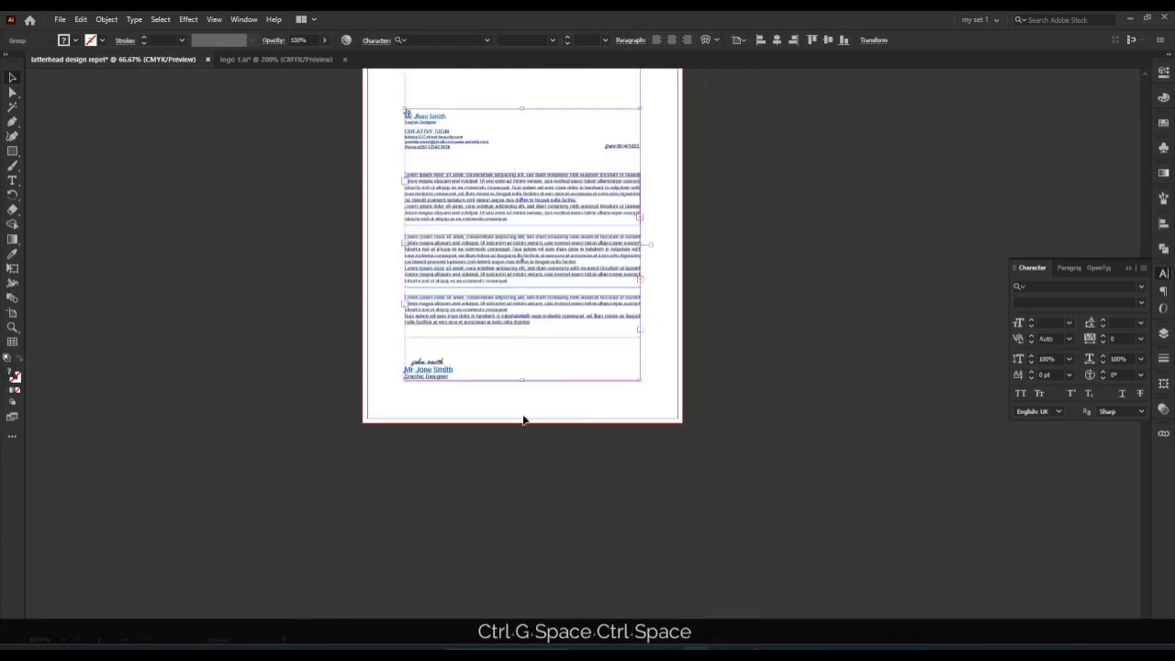
key("space")
left_click_drag(523, 419, 570, 444)
key("ctrl+alt+space")
left_click(599, 420)
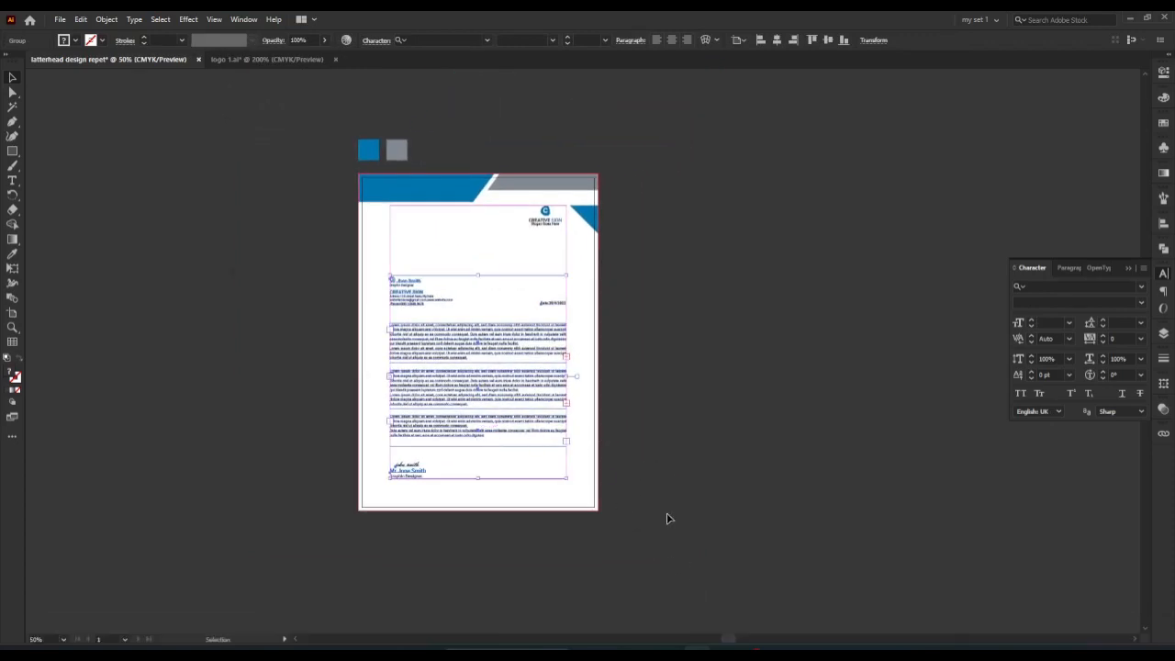
key("F10")
key("ctrl+space")
left_click(509, 494)
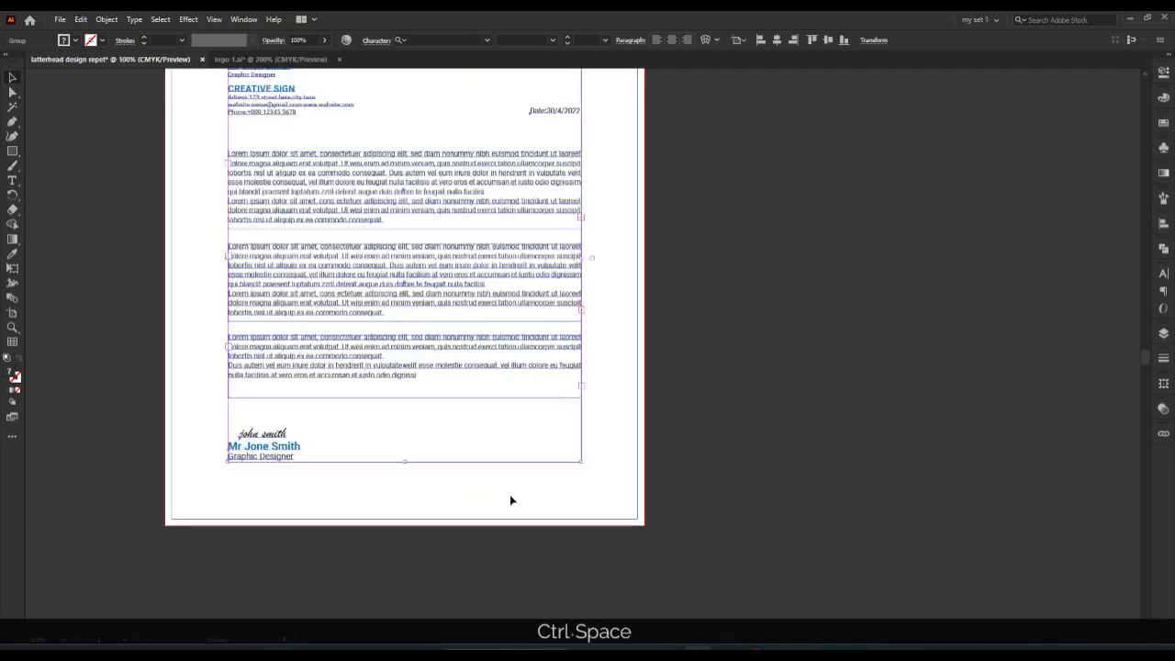
left_click_drag(509, 494, 809, 514)
left_click(809, 514)
left_click(734, 493, "ctrl+alt")
left_click(709, 499, "ctrl")
left_click_drag(631, 532, 617, 490)
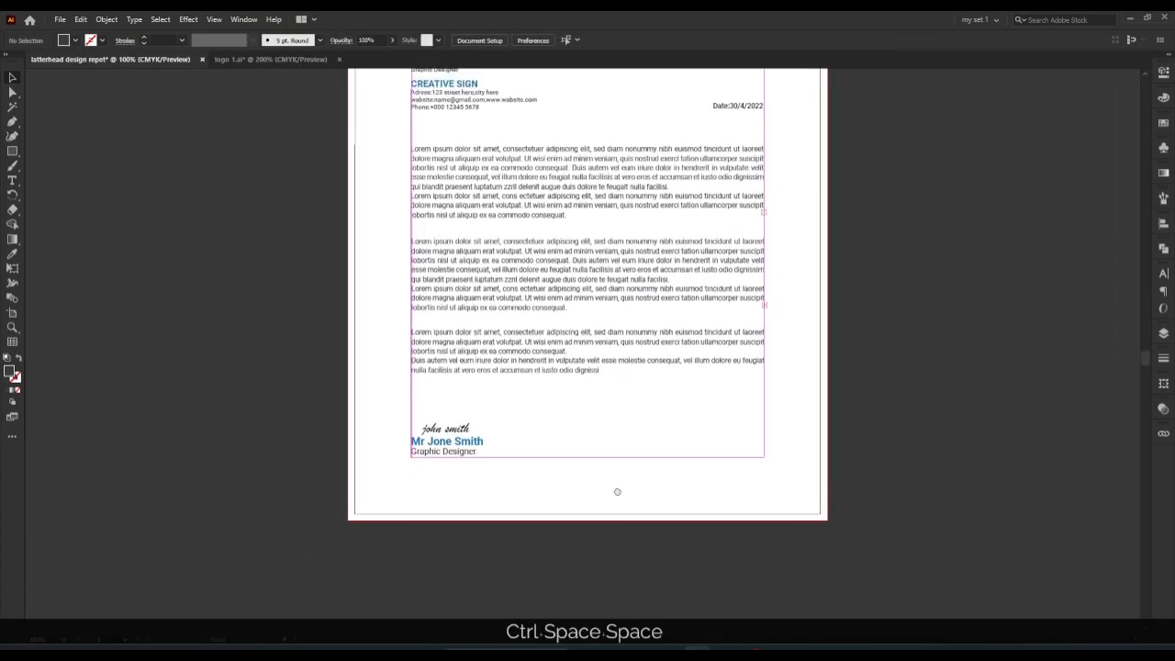
Place a copy of the blue header shape along the bottom bleed edge, below the signature block.
left_click_drag(590, 235, 582, 539)
left_click(525, 192)
left_click_drag(525, 192, 526, 316)
left_click_drag(570, 322, 573, 502)
left_click_drag(632, 405, 569, 225)
left_click_drag(515, 330, 527, 372)
key("ctrl+z")
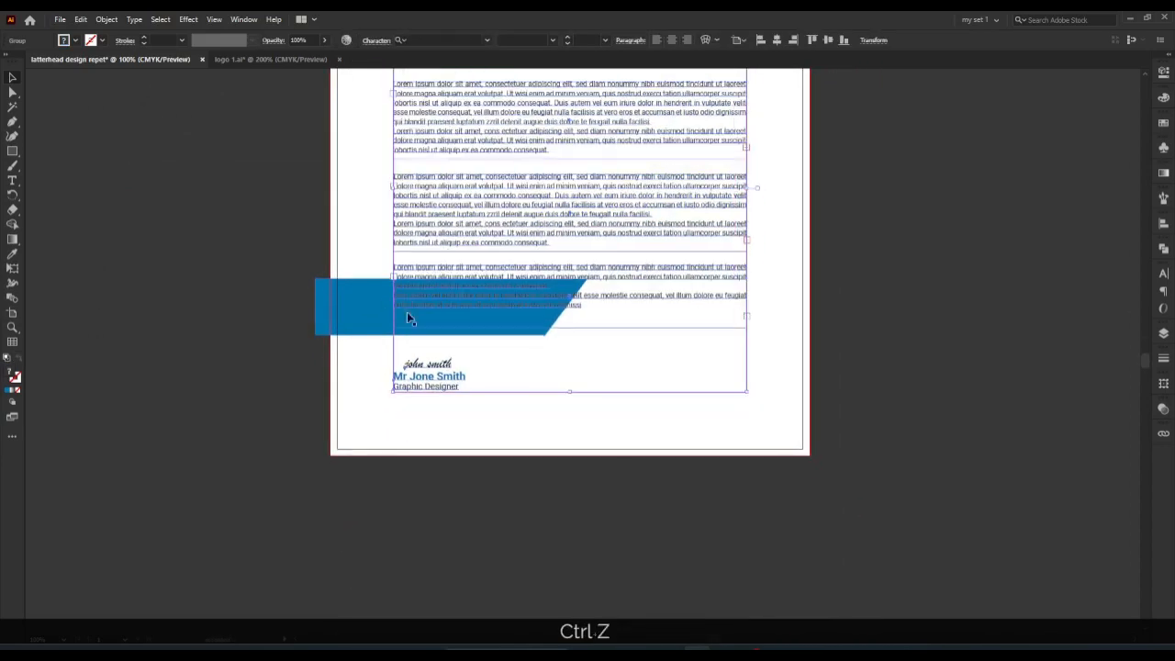
left_click_drag(363, 314, 558, 435)
Reflect the blue footer shape across the horizontal axis.
right_click(650, 419)
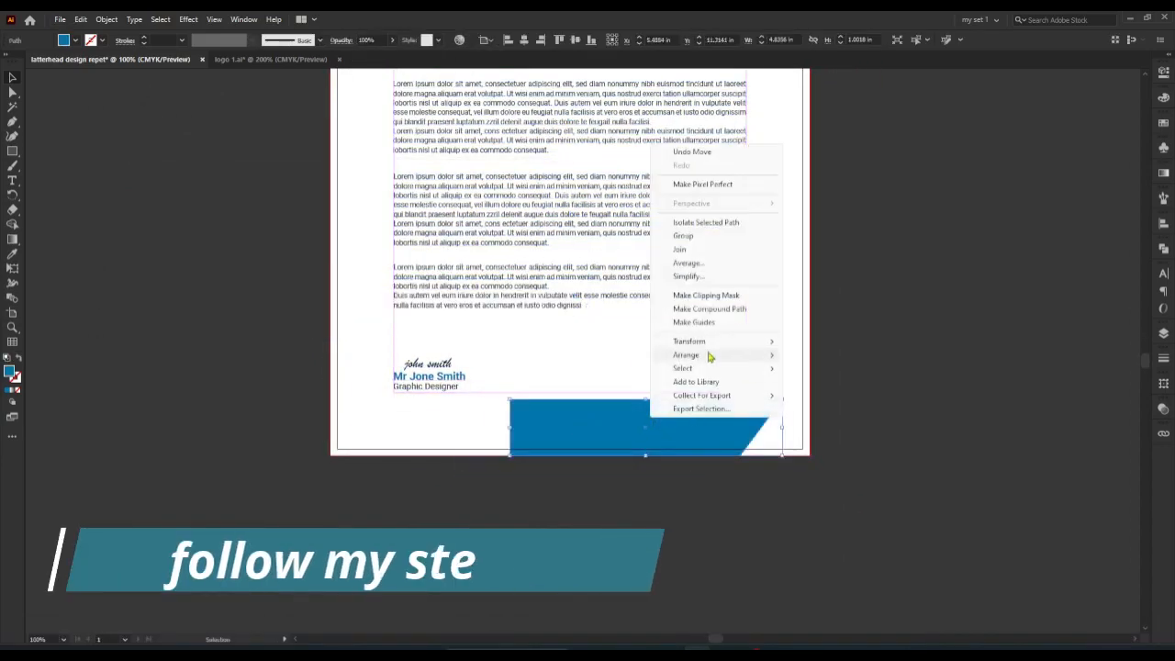
mouse_move(690, 340)
left_click(817, 386)
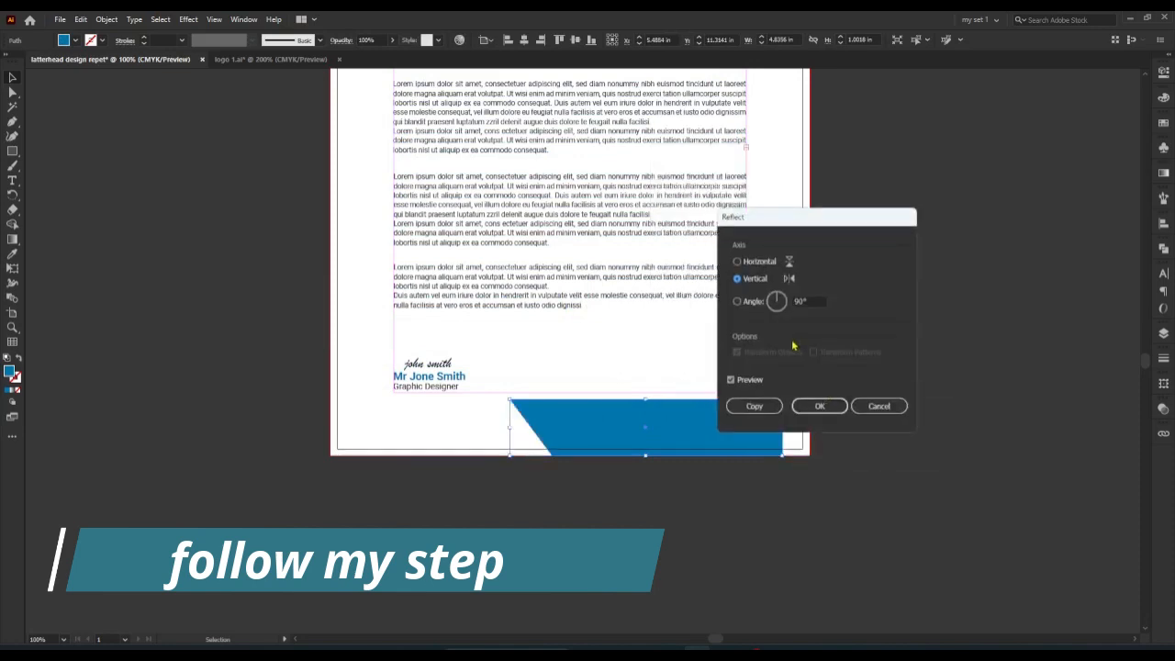
left_click(820, 406)
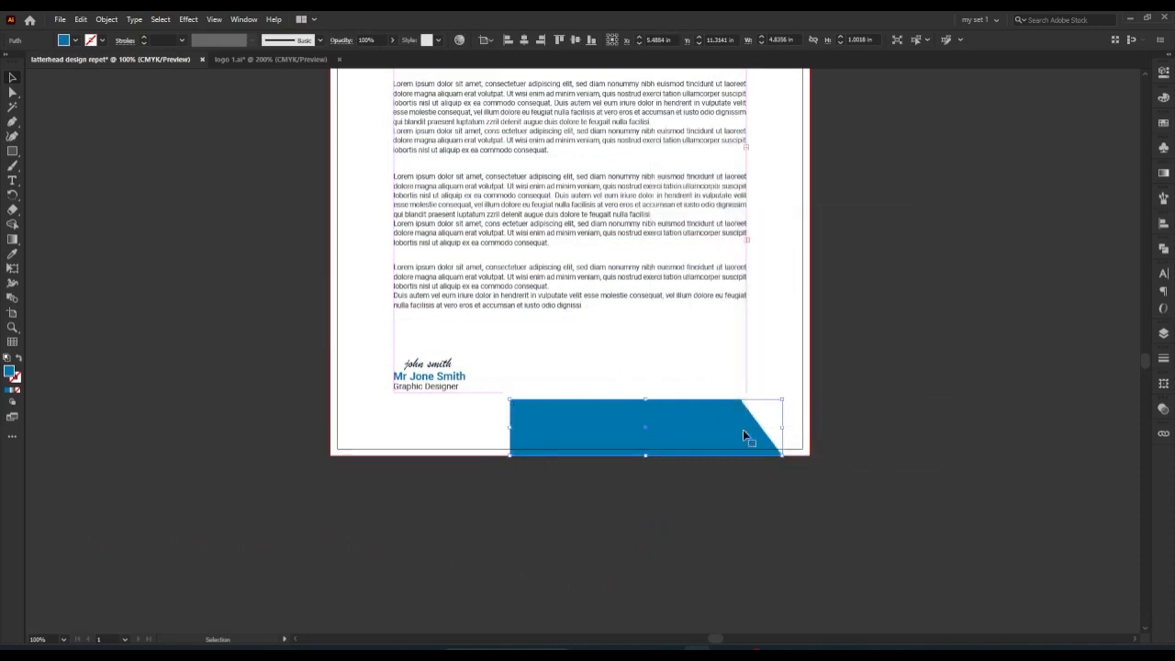
Reflect the blue footer shape across the vertical axis and move it to the page's bottom-right bleed corner.
right_click(729, 427)
mouse_move(813, 365)
mouse_move(734, 349)
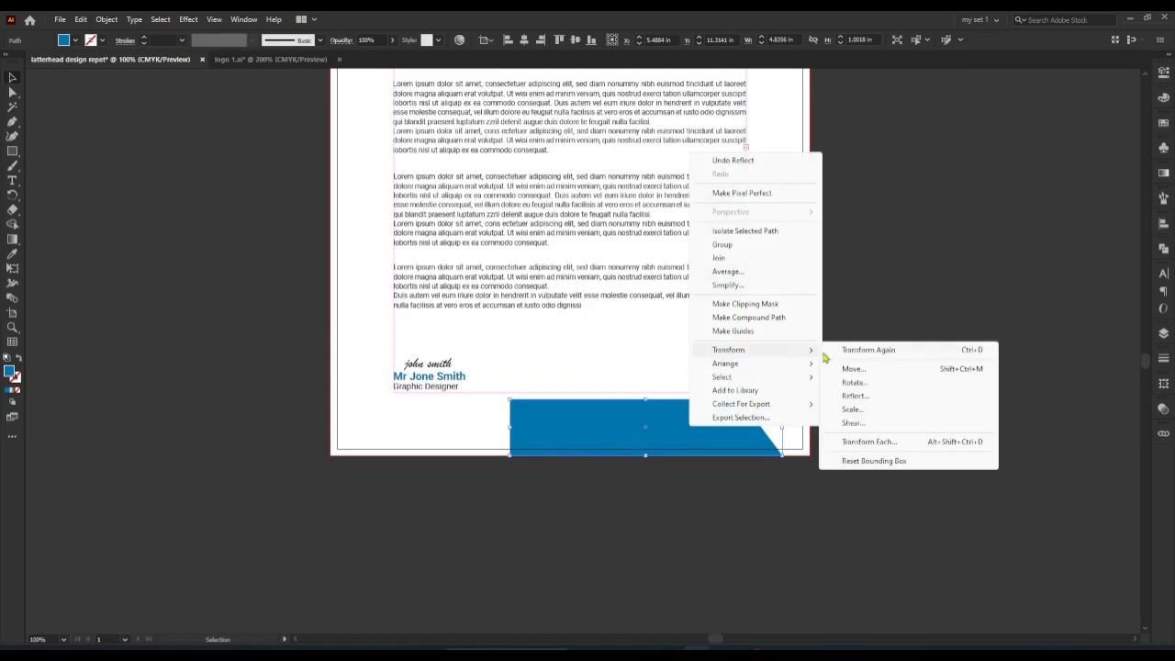
left_click(821, 388)
left_click(820, 406)
left_click_drag(670, 422, 700, 421)
left_click(895, 408)
Fine-align the blue footer shape with the right and bottom bleed edges at the page corner.
left_click(872, 397, "ctrl+alt")
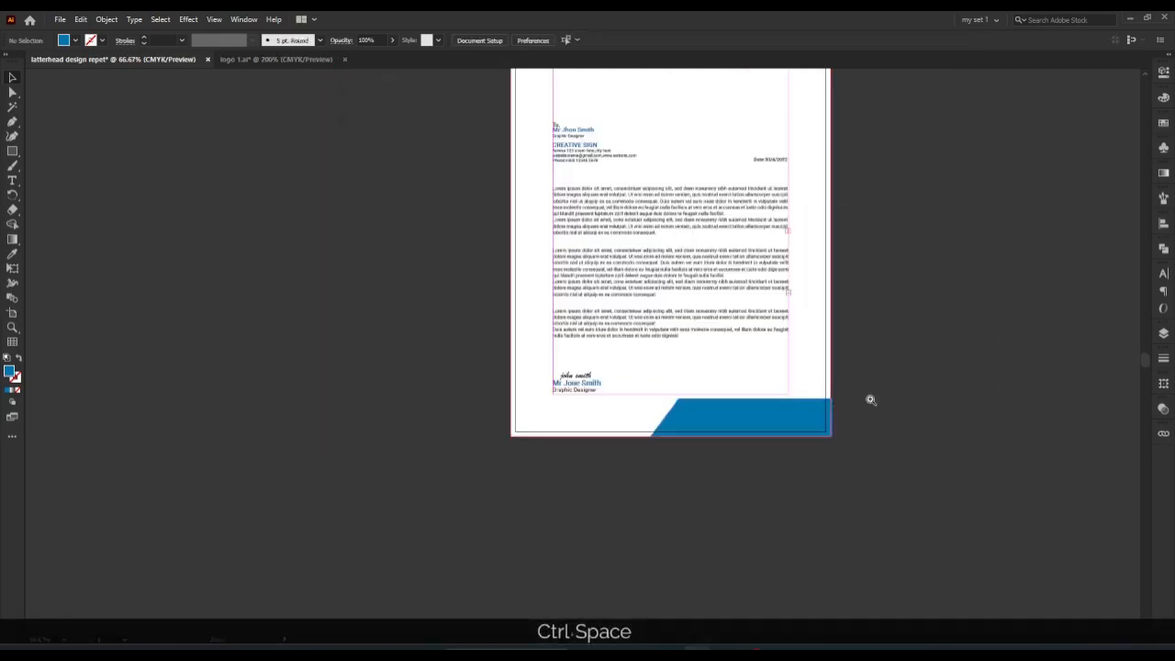
left_click(871, 397, "ctrl")
left_click(871, 398, "ctrl")
left_click_drag(822, 416, 835, 376)
left_click_drag(739, 395, 739, 399)
left_click(826, 378, "ctrl")
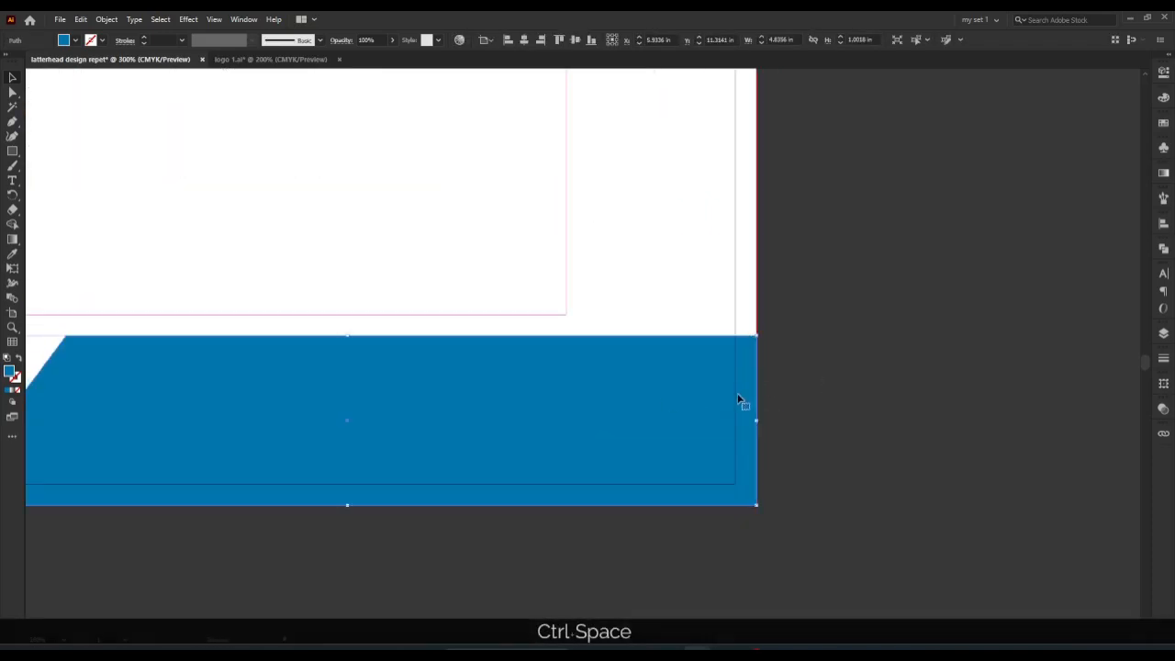
left_click(828, 385)
left_click(830, 384, "ctrl+alt")
left_click_drag(518, 406, 709, 387)
left_click(707, 387, "ctrl+alt")
left_click(706, 386, "ctrl+alt")
Place a copy of the grey header shape above the footer, beside the signature block.
left_click_drag(622, 387, 686, 488)
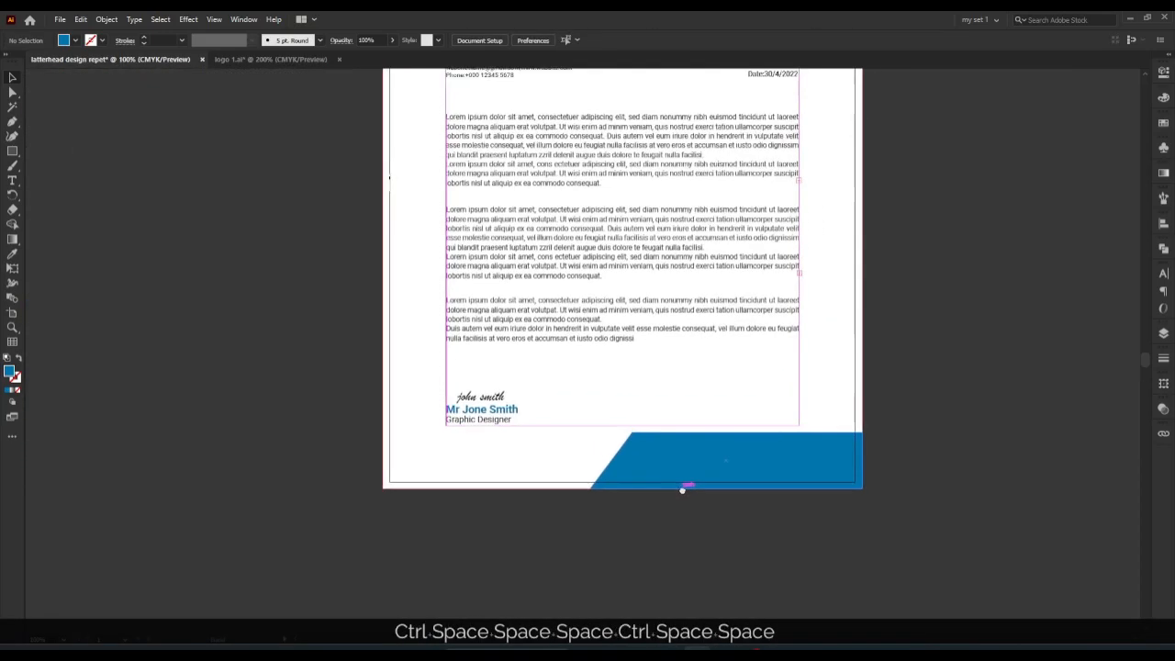
left_click_drag(634, 326, 667, 487)
left_click_drag(659, 262, 628, 416)
left_click(738, 162)
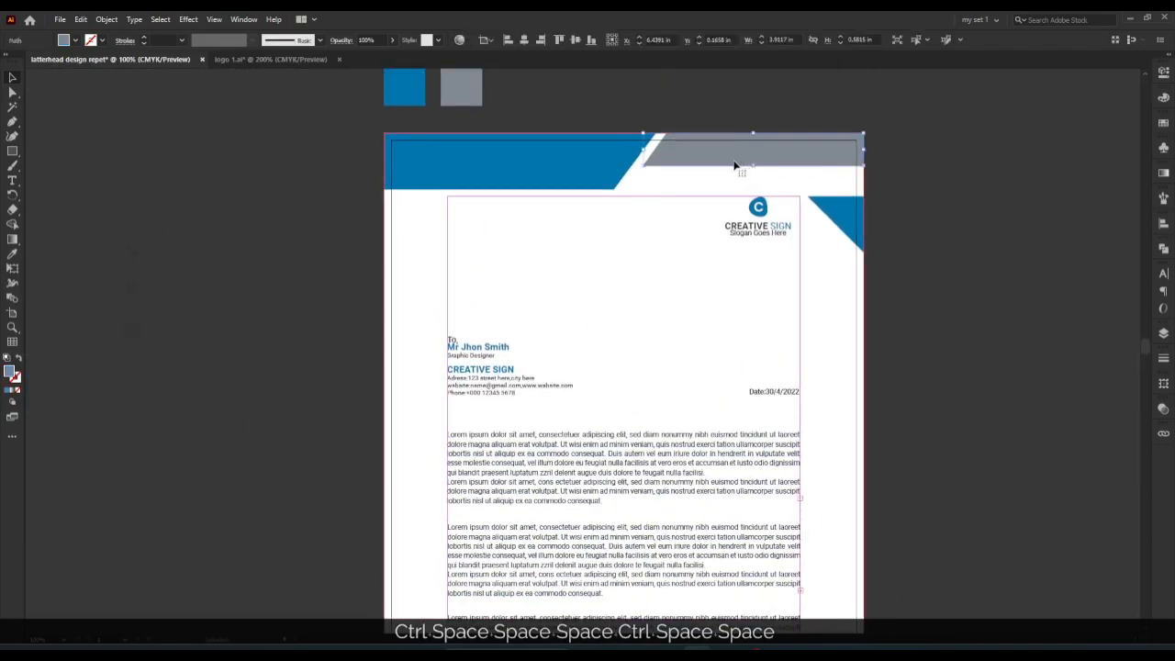
mouse_move(746, 156)
left_mouse_down()
mouse_move(670, 377)
mouse_move(724, 171)
mouse_move(644, 487)
mouse_move(666, 514)
mouse_move(676, 252)
left_mouse_up()
Reflect the grey copy across the vertical axis and move it to the page's bottom-left bleed corner.
right_click(677, 252)
mouse_move(734, 450)
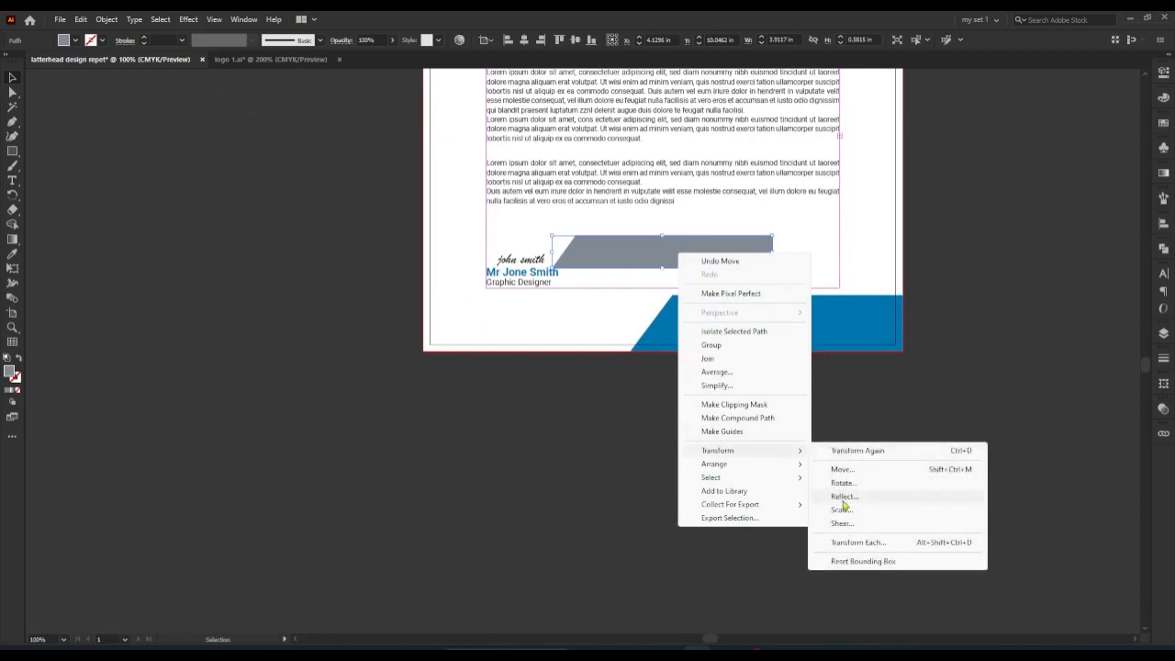
left_click(835, 497)
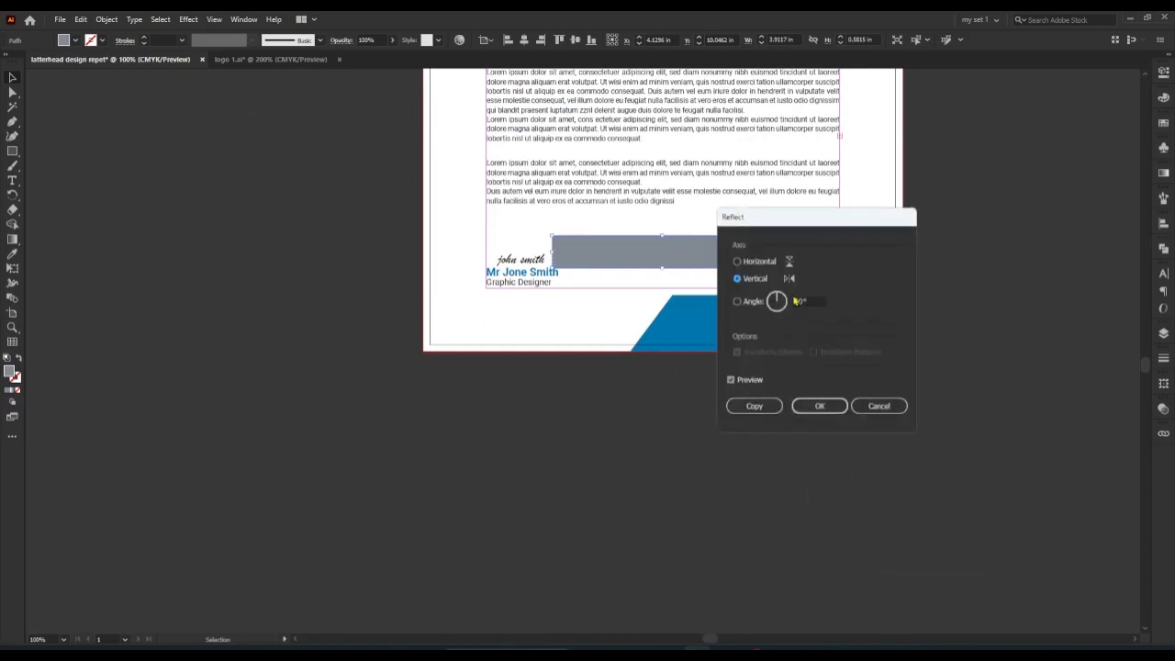
left_click(823, 411)
left_click_drag(715, 257, 592, 339)
Reflect the grey footer shape across the horizontal axis so its slanted end runs parallel to the blue shape.
right_click(599, 332)
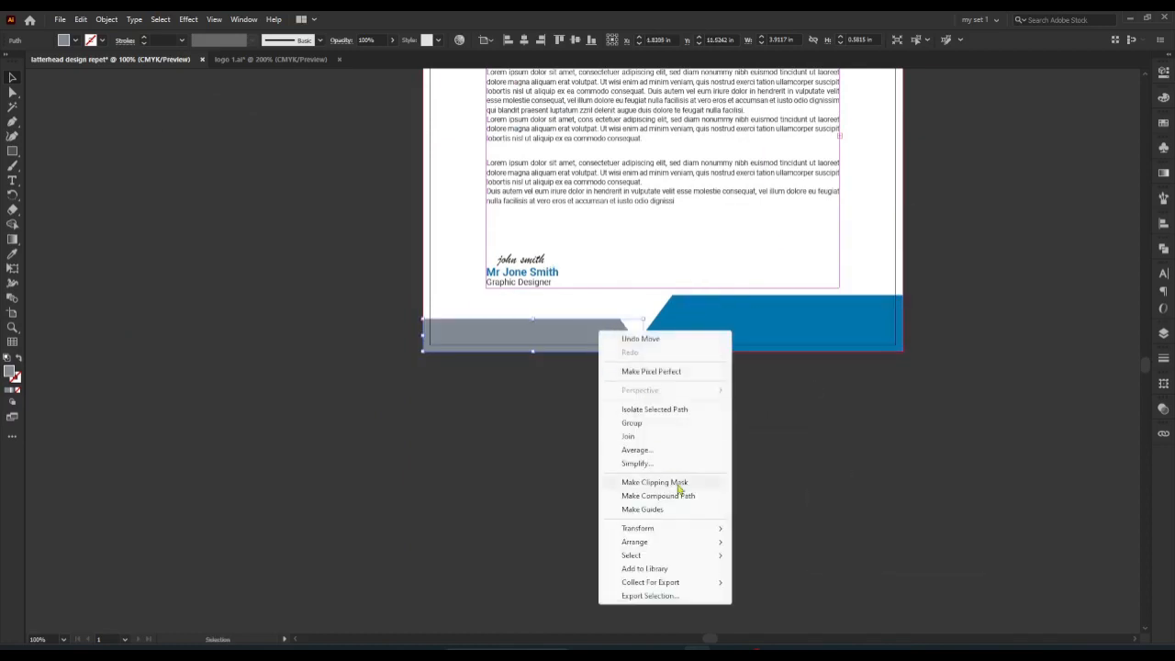
mouse_move(697, 530)
left_click(808, 575)
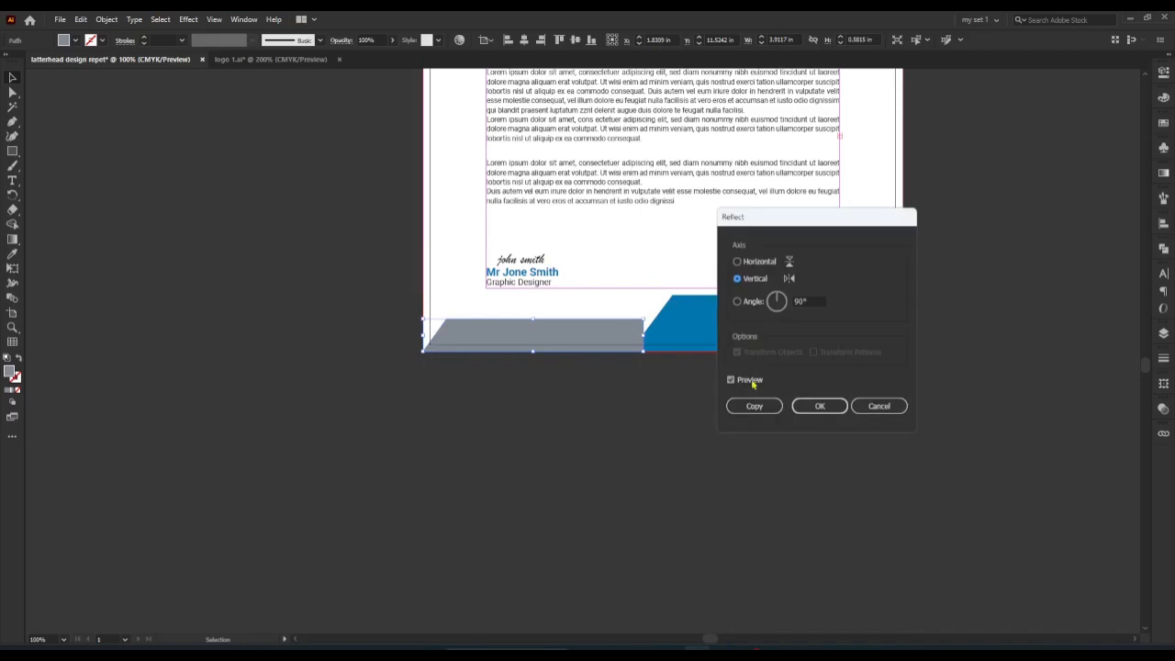
left_click(817, 410)
key("ctrl+space")
left_click(652, 365)
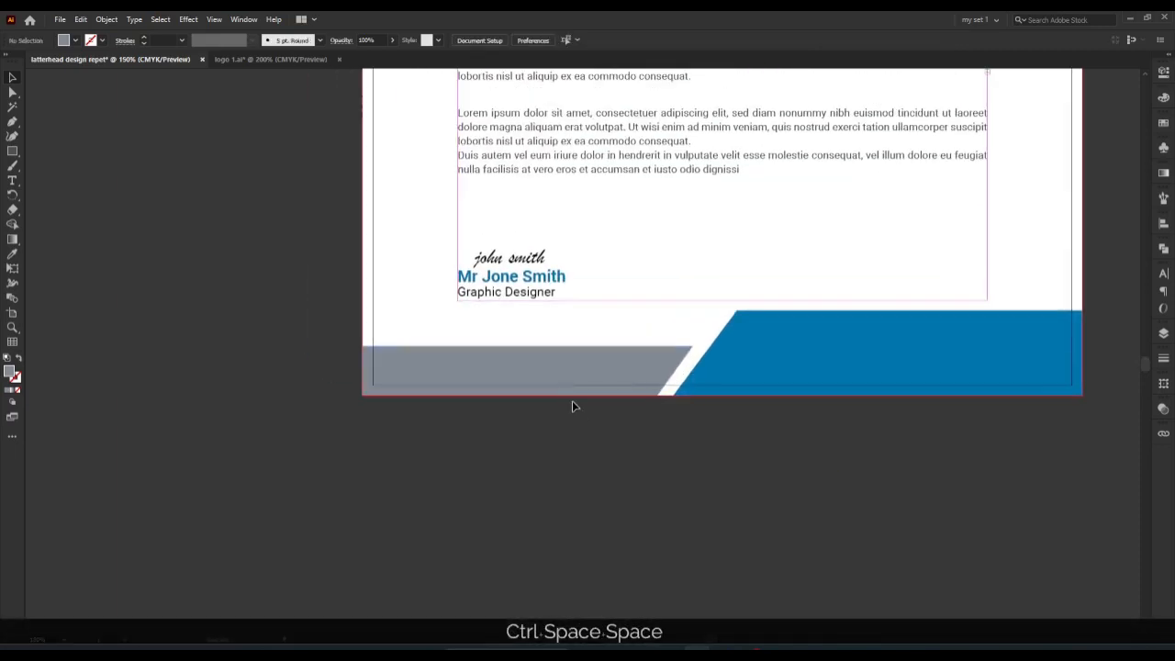
Move the grouped letter text straight up to leave more space between the signature and the footer.
key("ctrl+space")
double_click(712, 345, "ctrl+alt")
left_click(675, 324, "ctrl+alt")
left_click(667, 338, "ctrl+alt")
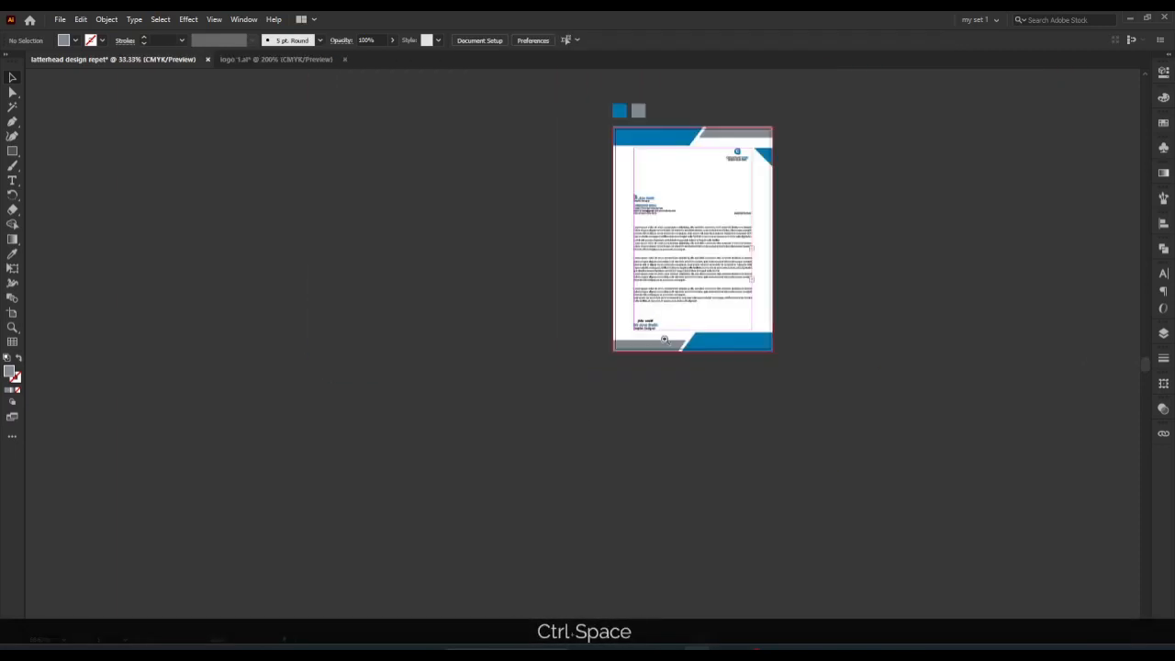
double_click(664, 339, "ctrl")
key("space")
left_click_drag(692, 302, 700, 446)
left_click(687, 308)
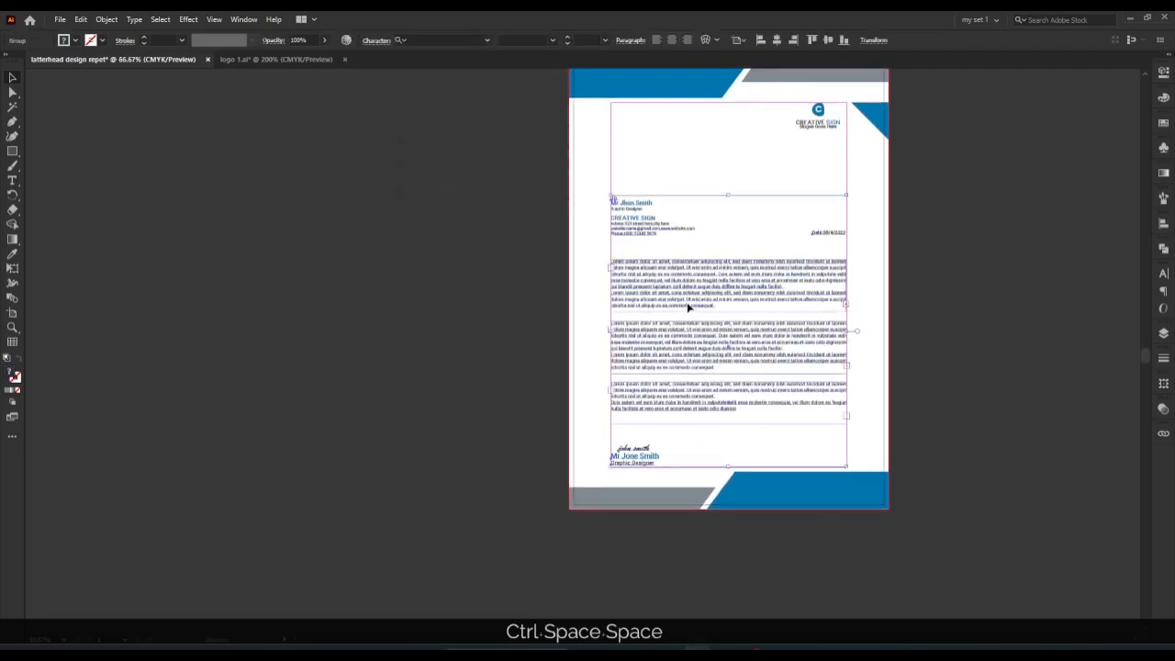
left_click_drag(689, 308, 690, 266)
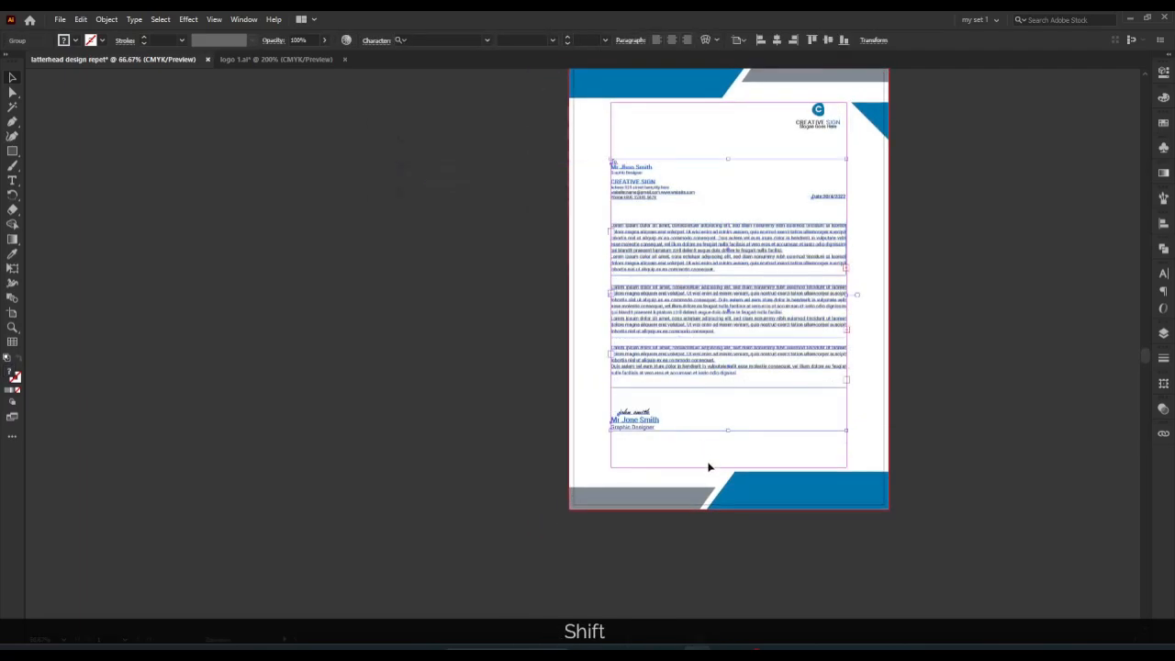
left_click(745, 453)
Draw a grey square about 0.42 in wide in the empty area above the footer.
left_click(778, 435, "ctrl+alt")
left_click(777, 436, "ctrl")
key("space")
left_click_drag(717, 458, 703, 352)
double_click(640, 392, "ctrl")
key("space")
left_click_drag(632, 380, 656, 496)
left_click_drag(671, 394, 634, 336)
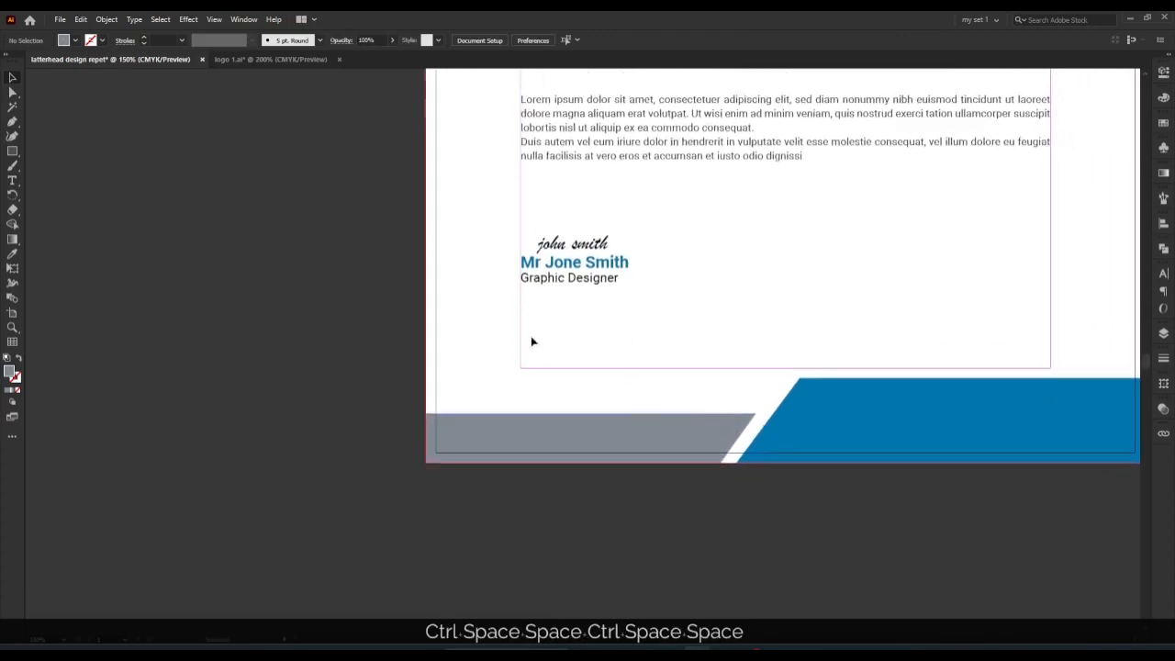
left_click(14, 152)
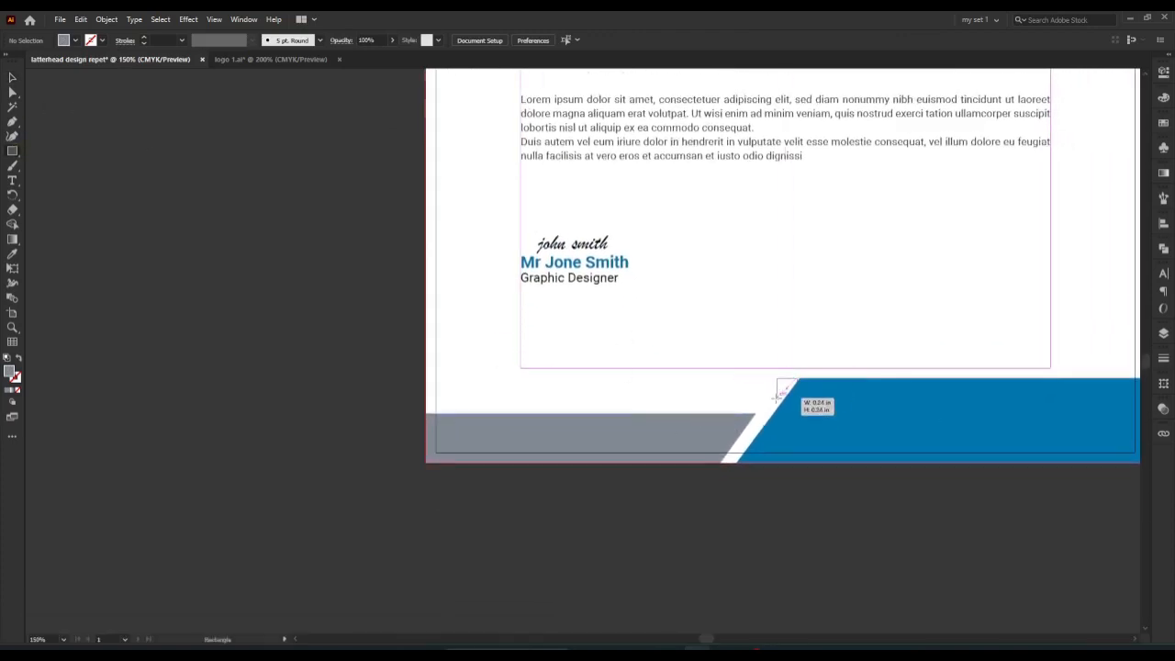
mouse_move(775, 396)
left_mouse_down()
mouse_move(773, 415)
mouse_move(760, 415)
mouse_move(780, 306)
left_mouse_up()
left_click(12, 78)
left_click(862, 316, "ctrl")
left_click_drag(929, 354, 721, 346)
Shear the grey square into a parallelogram matching the blue footer shape's slant and place it against that slanted edge.
left_click(1163, 386)
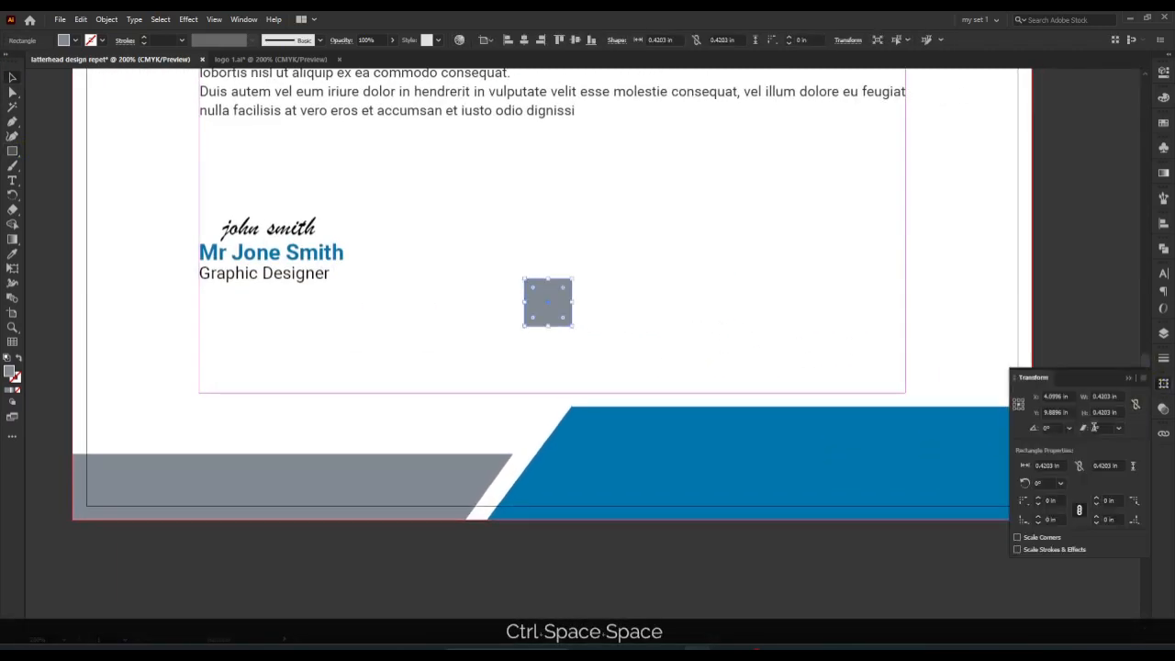
left_click(1102, 427)
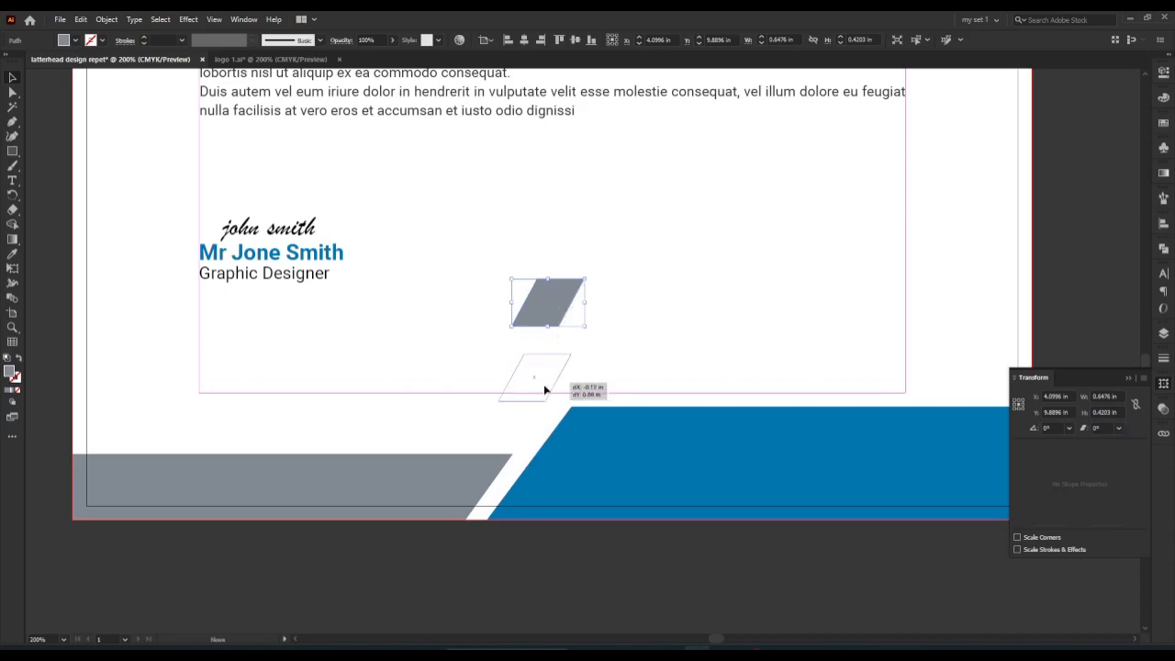
left_click_drag(543, 390, 533, 443)
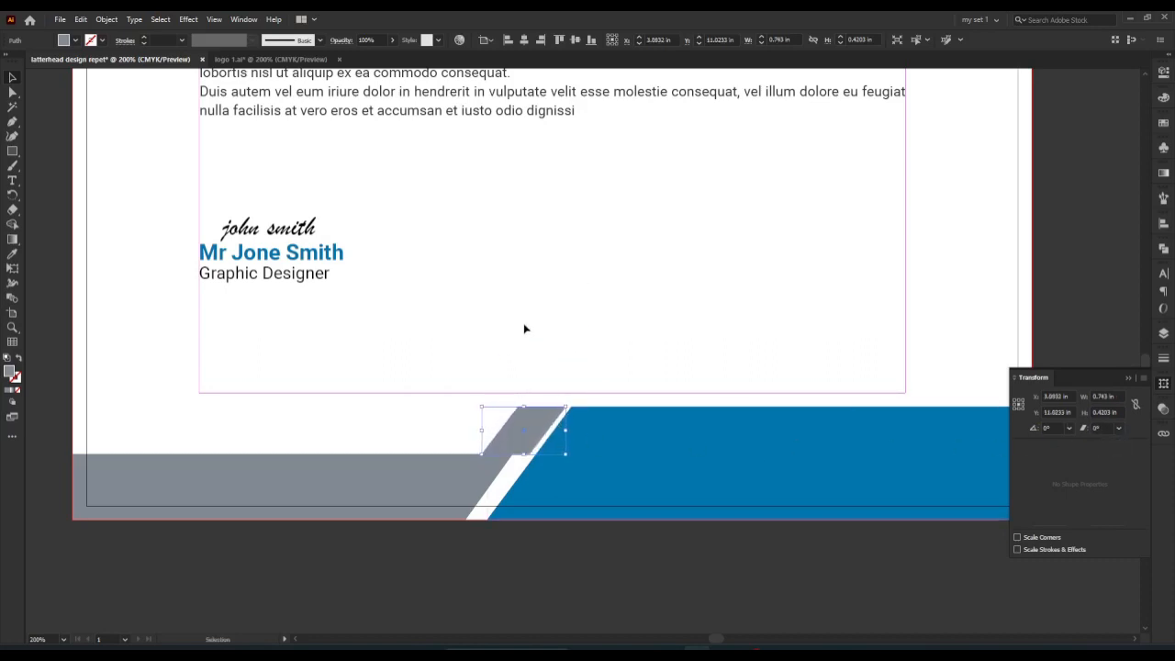
Move the parallelogram clear of the footer and narrow it into a slanted bar about 0.49 in wide overall.
left_click(642, 340, "ctrl+alt")
left_click(642, 341, "ctrl")
left_click_drag(493, 460, 540, 303)
key("a")
left_click(553, 223)
left_click(672, 306)
left_click(675, 304, "ctrl+alt")
left_click(675, 304, "ctrl+alt")
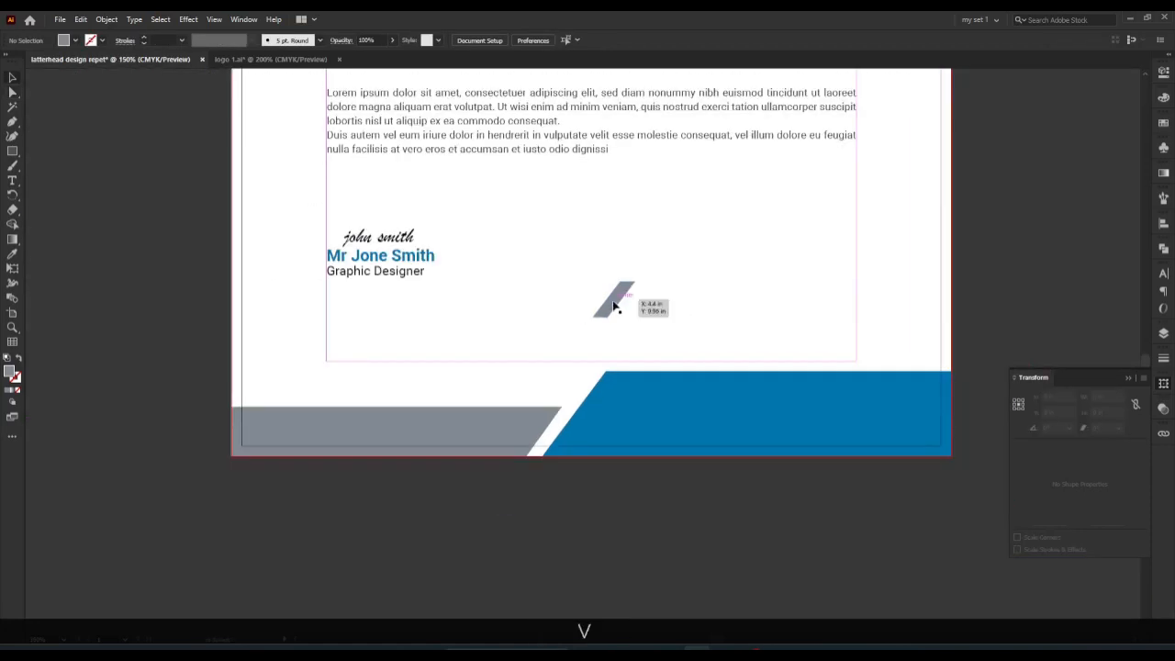
Narrow the slanted grey bar further to about 0.44 in overall width, keeping its height and slant.
left_click(613, 305)
left_click(672, 301, "ctrl")
left_click(672, 302, "ctrl")
left_click(672, 302, "ctrl")
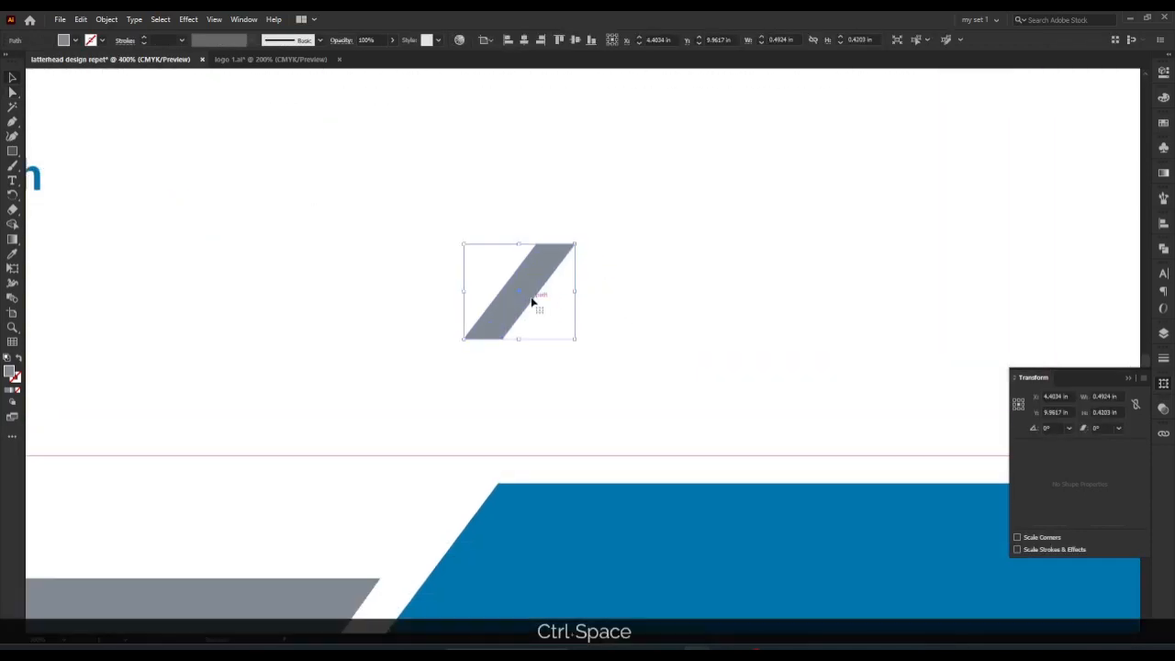
key("a")
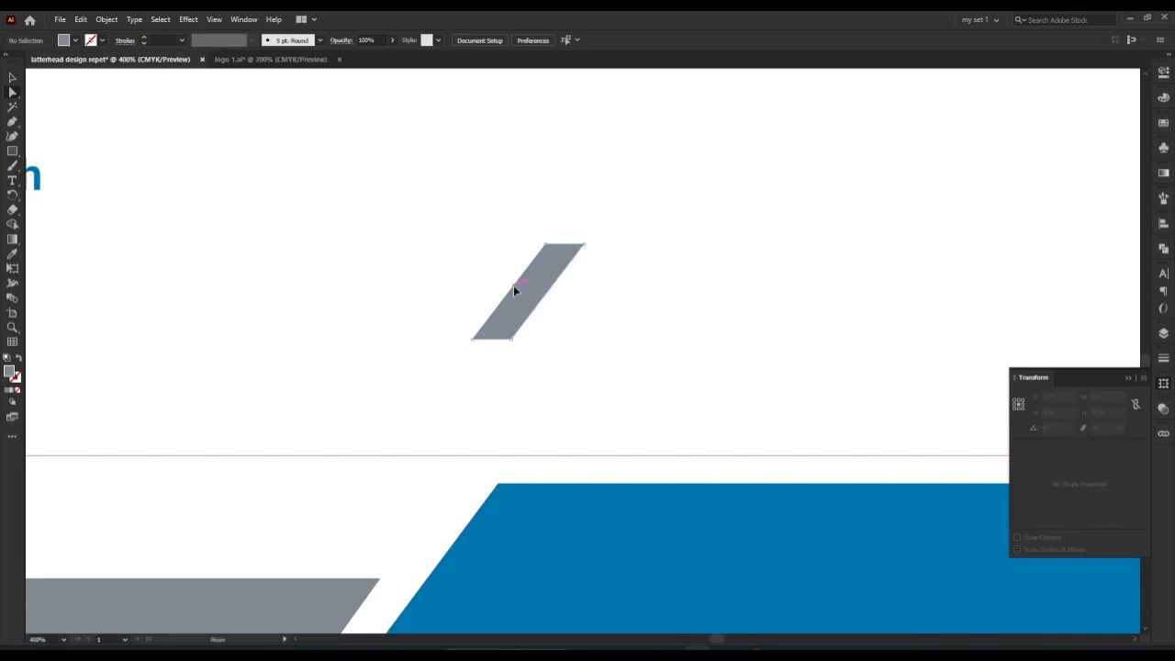
left_click_drag(513, 286, 524, 291)
left_click(628, 301)
left_click(662, 301, "ctrl+alt")
left_click(674, 304, "ctrl+alt")
Move the slanted bar down to just above the grey footer shape's end, beside the blue slanted edge.
left_click_drag(666, 300, 505, 409)
key("space")
left_click(13, 79)
key("ctrl+space")
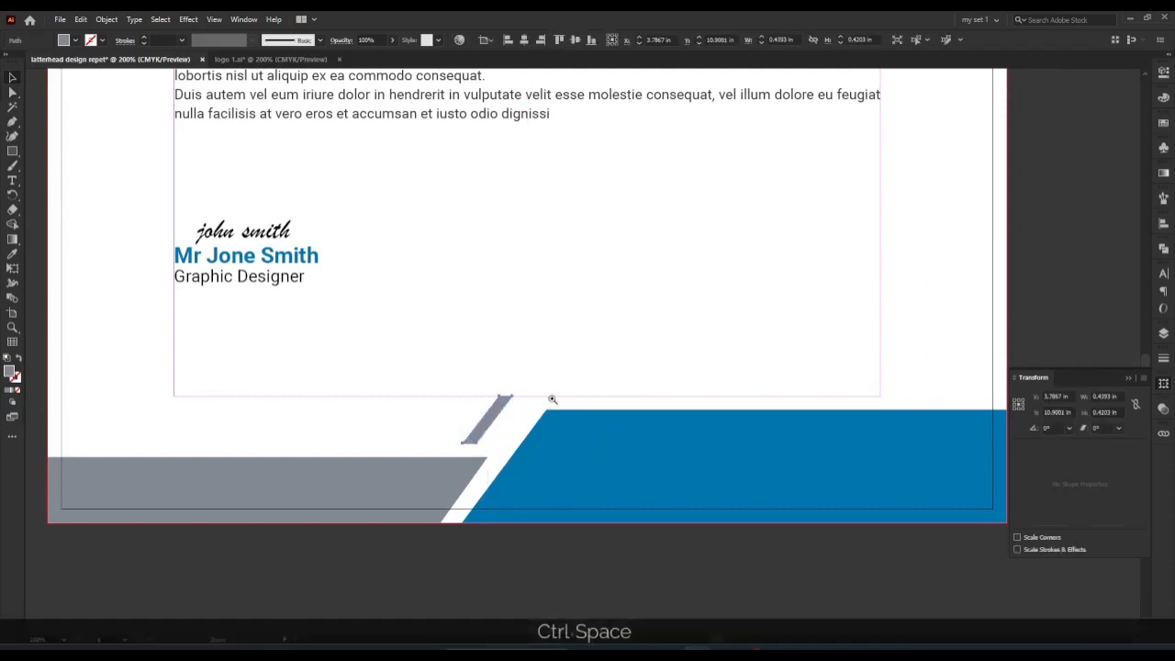
left_click(544, 399, "ctrl")
key("space")
key("ctrl+0")
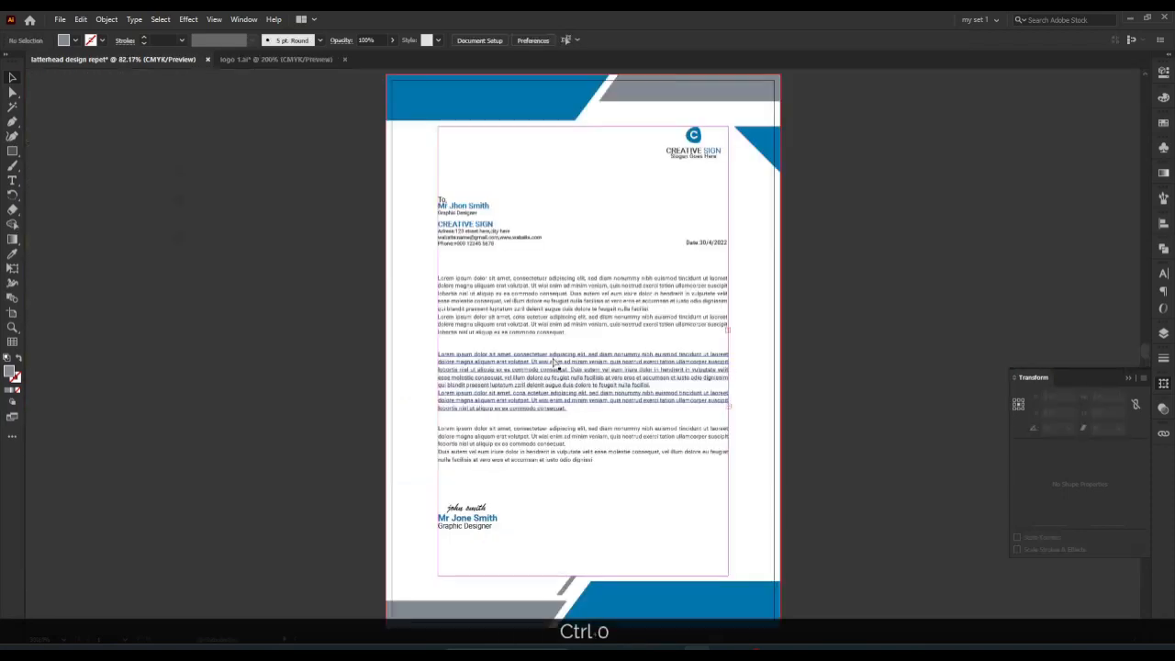
Scale the slanted bar proportionally to about 0.33 by 0.32 in and position it between the grey and blue footer shapes.
key("ctrl+space")
left_click(555, 441, "ctrl")
left_click(556, 438, "ctrl")
key("space")
left_click_drag(556, 439, 500, 115)
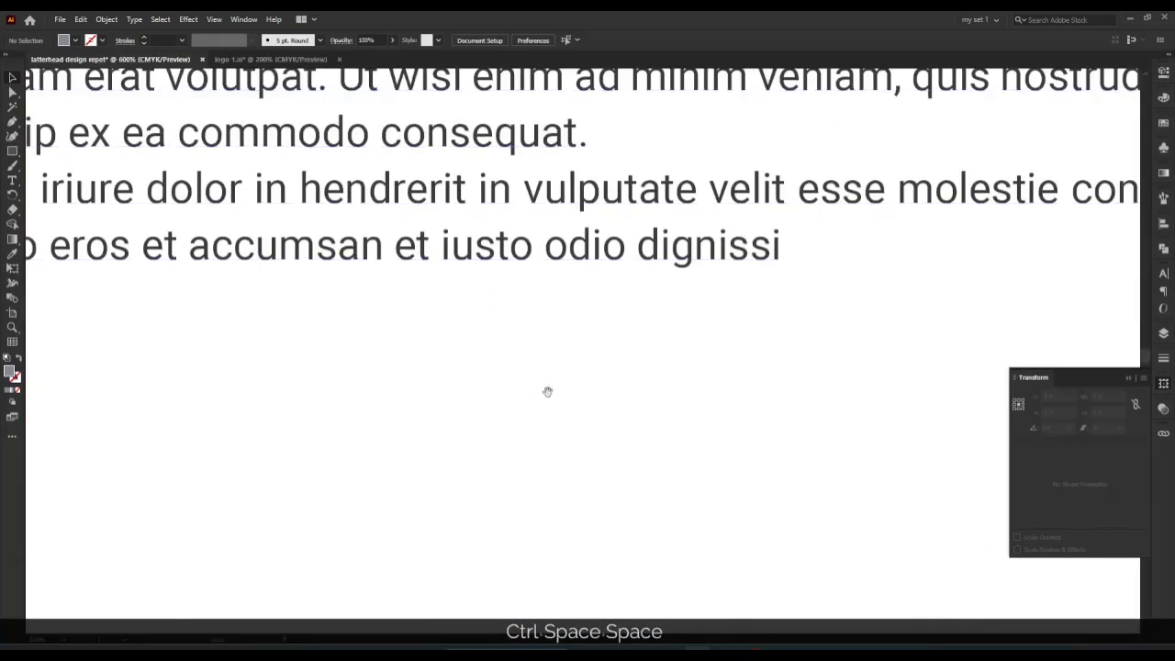
left_click_drag(541, 514, 514, 81)
left_click(602, 374)
left_click_drag(602, 374, 657, 404)
left_click_drag(585, 325, 621, 361)
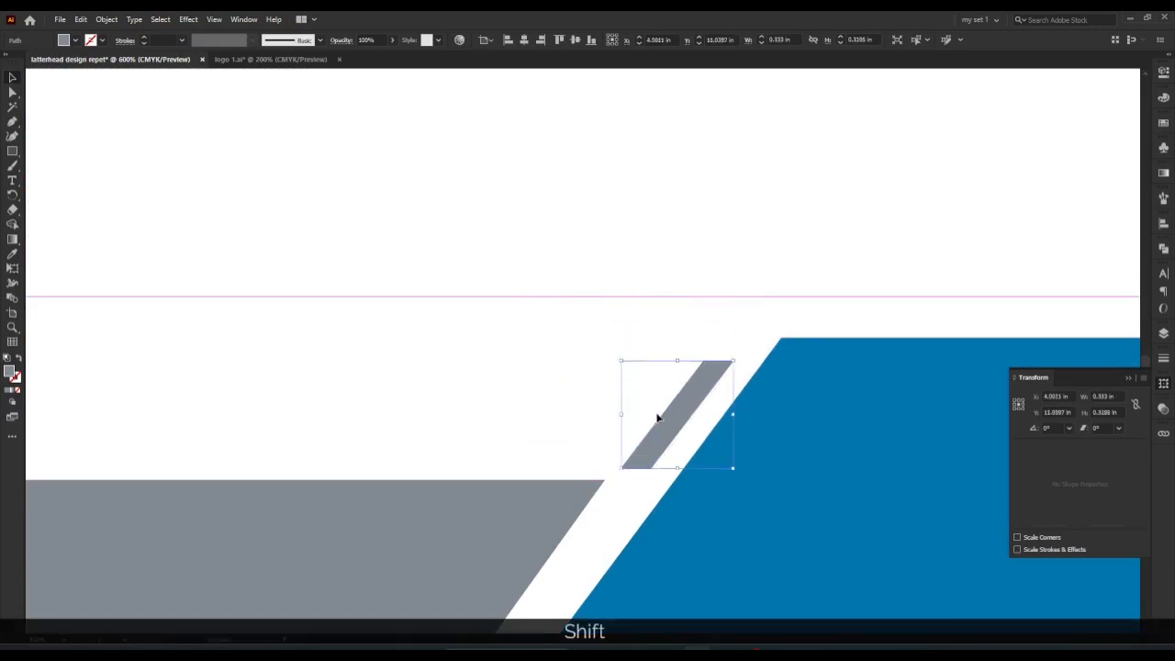
left_click_drag(626, 409, 622, 431)
Duplicate the slanted bar to the left and repeat the duplication nine times, forming a row of eleven stripes above the grey footer shape.
key("ctrl+space")
left_click(669, 425, "ctrl+alt")
left_click(670, 427, "ctrl+alt")
left_click(671, 428, "ctrl+alt")
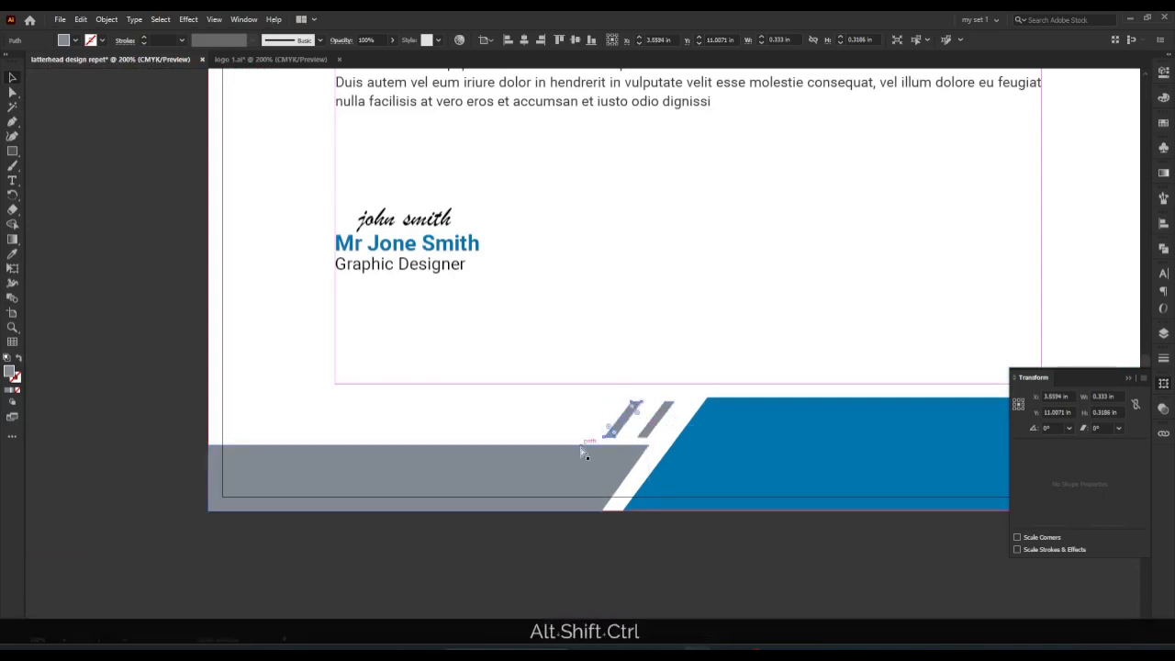
key("ctrl+d")
key("ctrl+d")
key("ctrl+d")
key("ctrl+d")
key("ctrl+d")
key("ctrl+d")
key("ctrl+d")
key("ctrl+d")
key("ctrl+d")
left_click(638, 360)
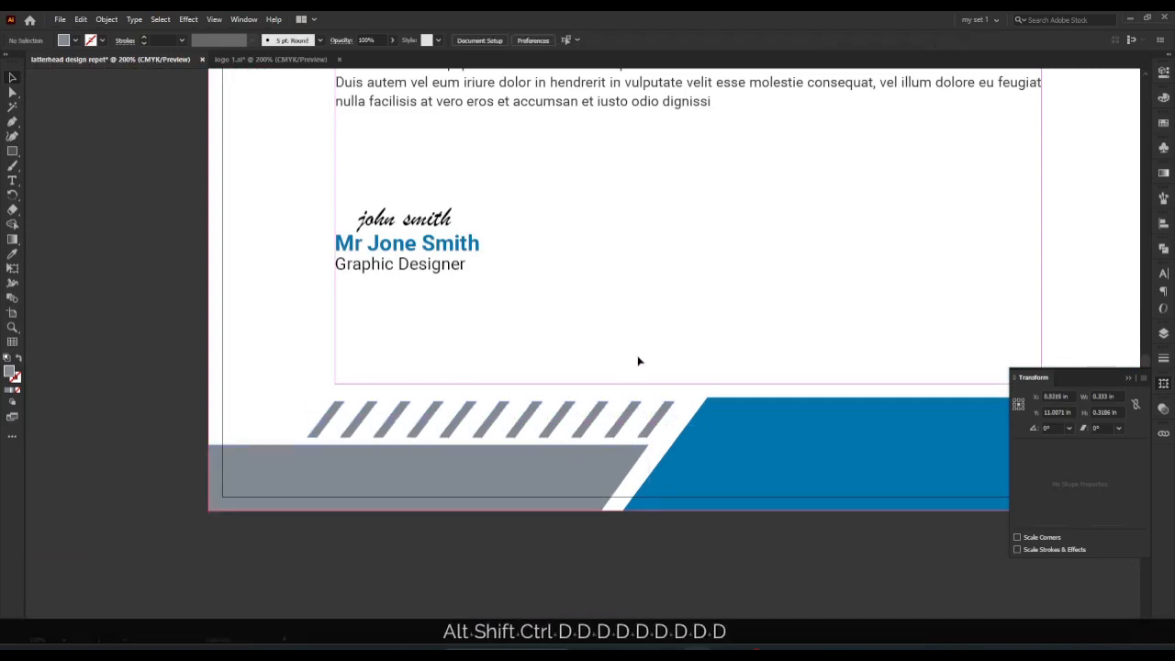
Group all the slanted stripes and nudge the group slightly right, closer to the blue footer shape.
left_click_drag(307, 400, 667, 429)
key("ctrl+g")
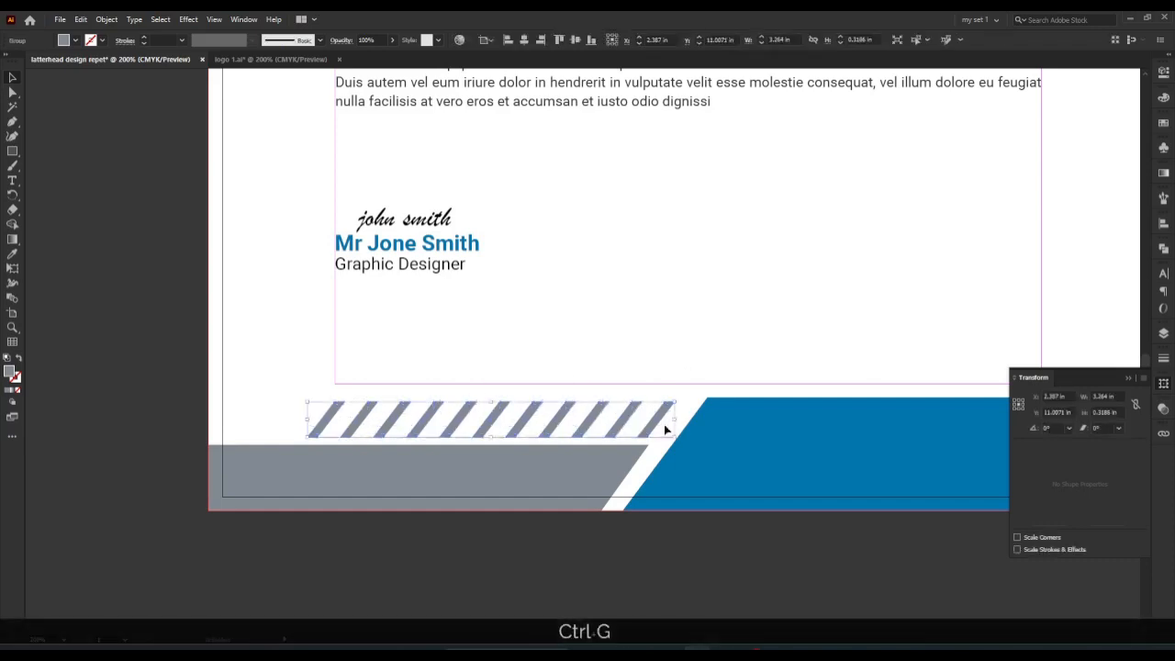
key("Right")
key("Right")
key("Right")
key("Right")
key("Right")
key("Right")
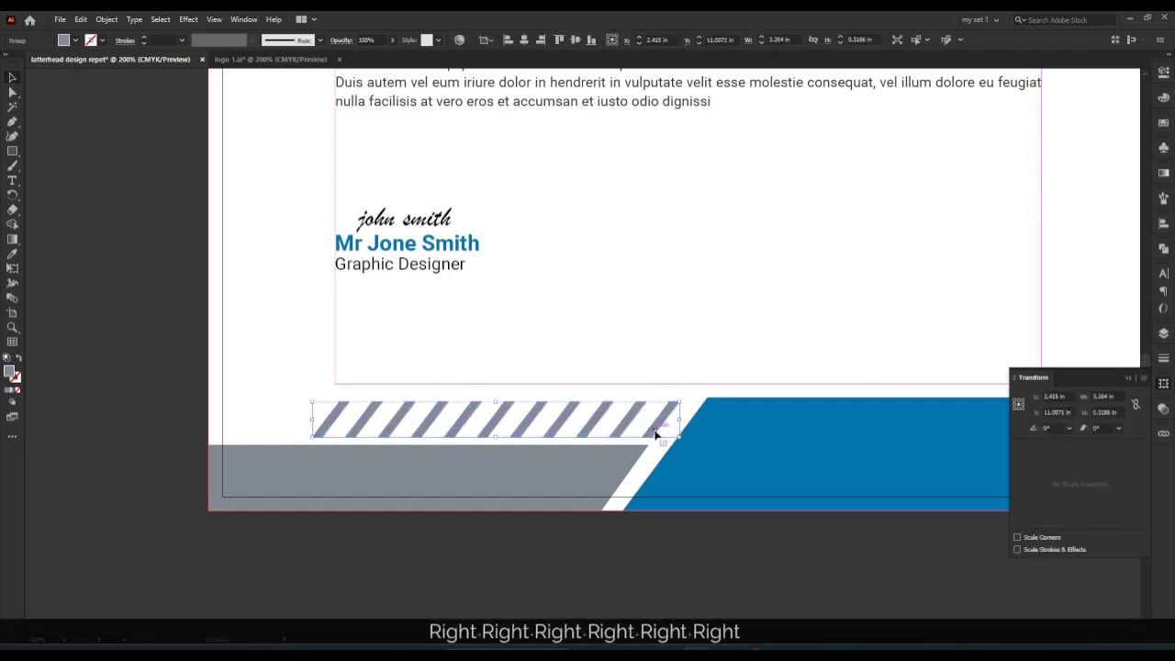
left_click(691, 409)
Darken the stripe group's grey fill by setting its black (K) value to 60%.
left_click(435, 412)
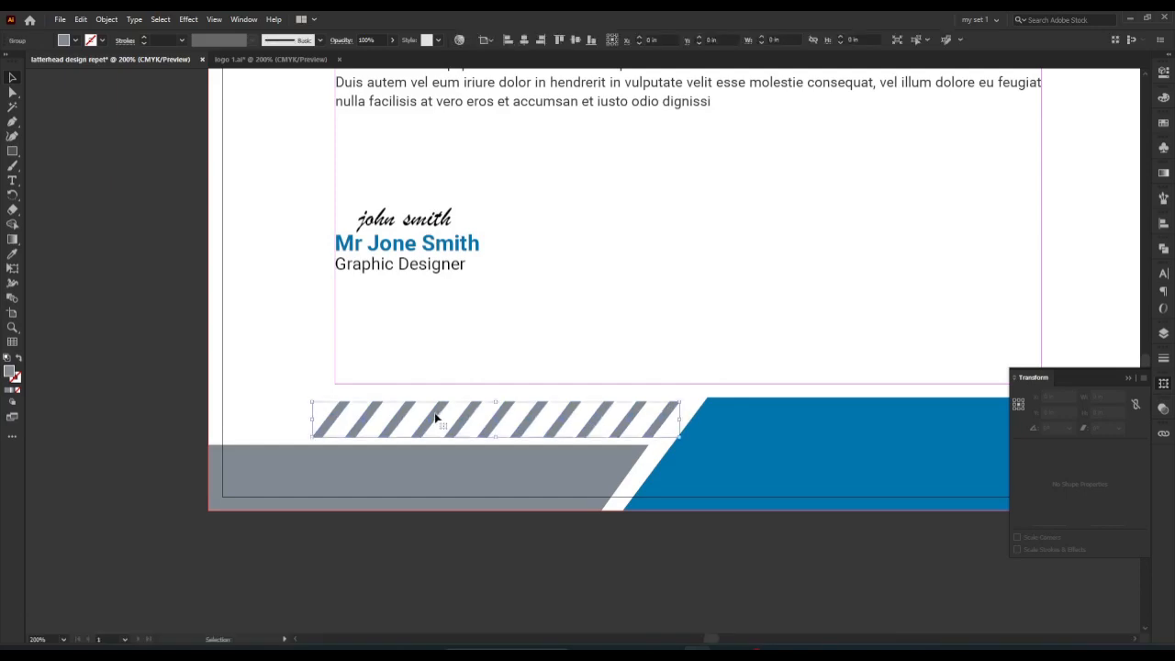
left_click(1162, 101)
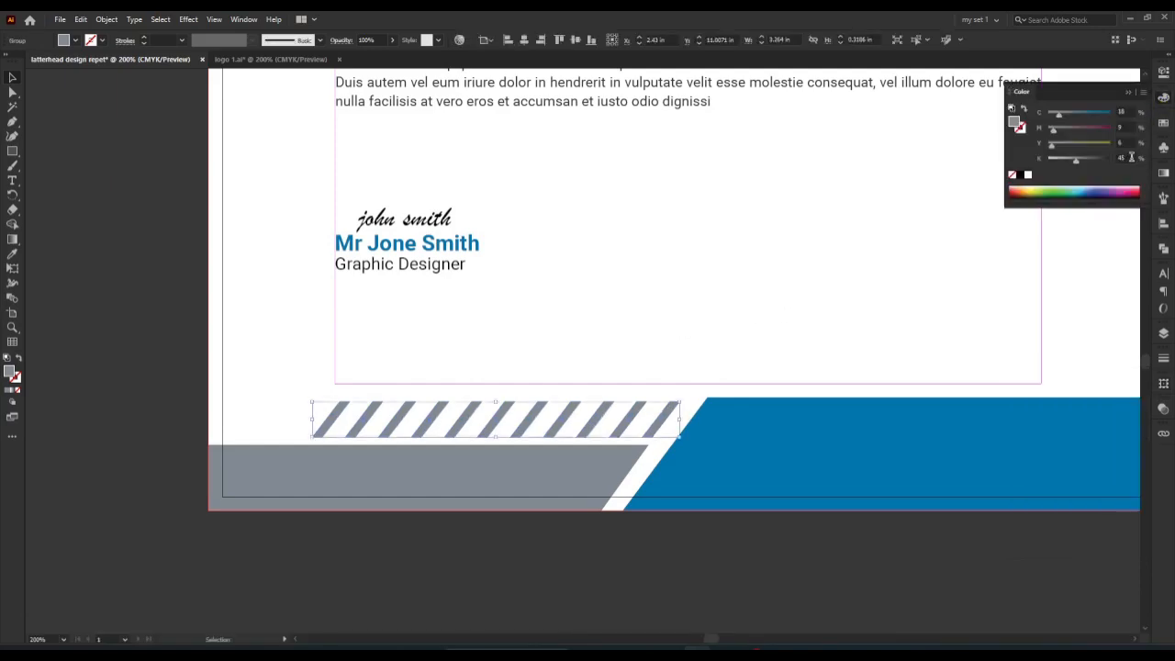
type("60")
key("Return")
left_click(656, 315)
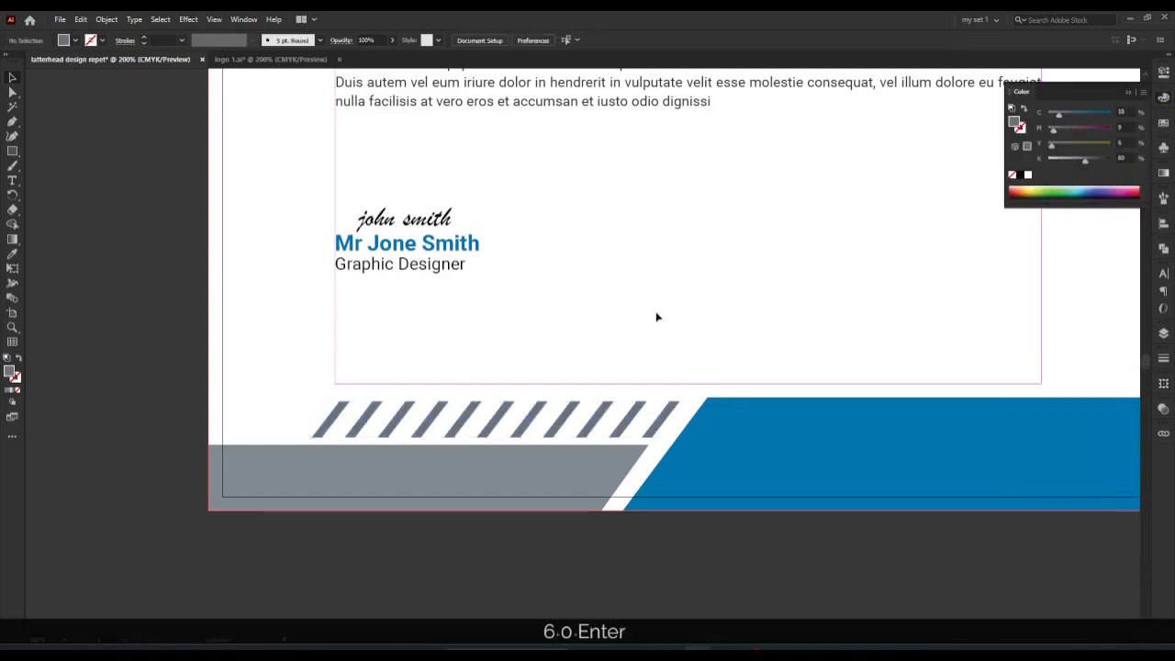
Recolour the stripe group with the blue sampled from the footer shape using the Eyedropper, and deselect it.
key("ctrl+space")
scroll(743, 298, "up", 2)
left_click(667, 413)
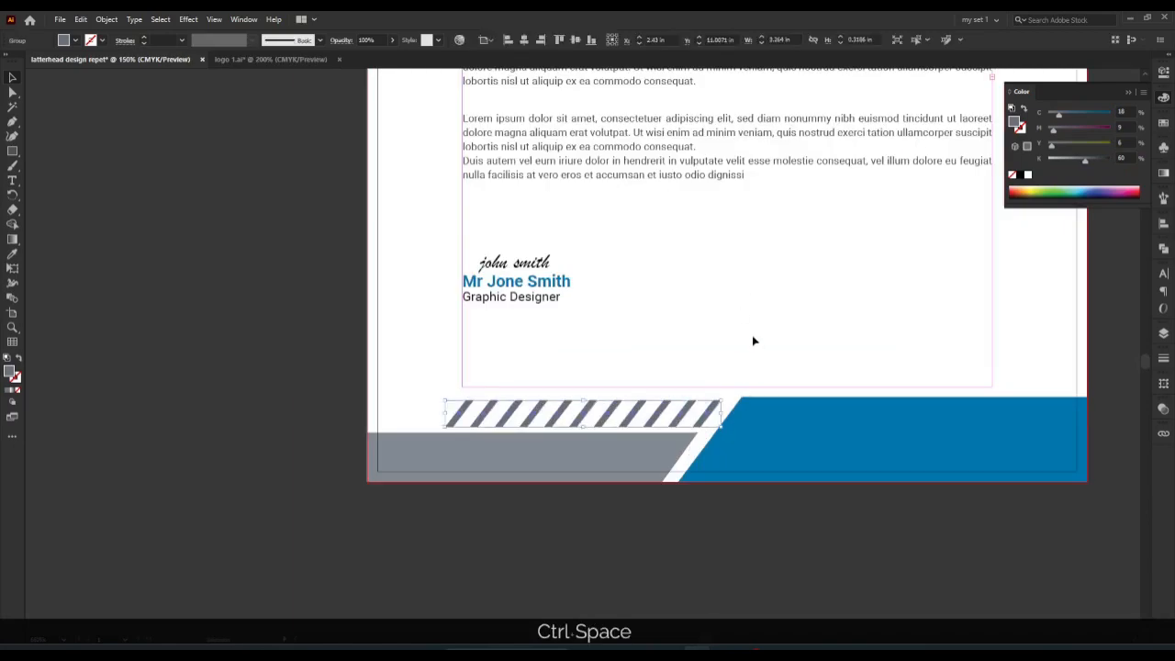
key("i")
left_click(770, 418)
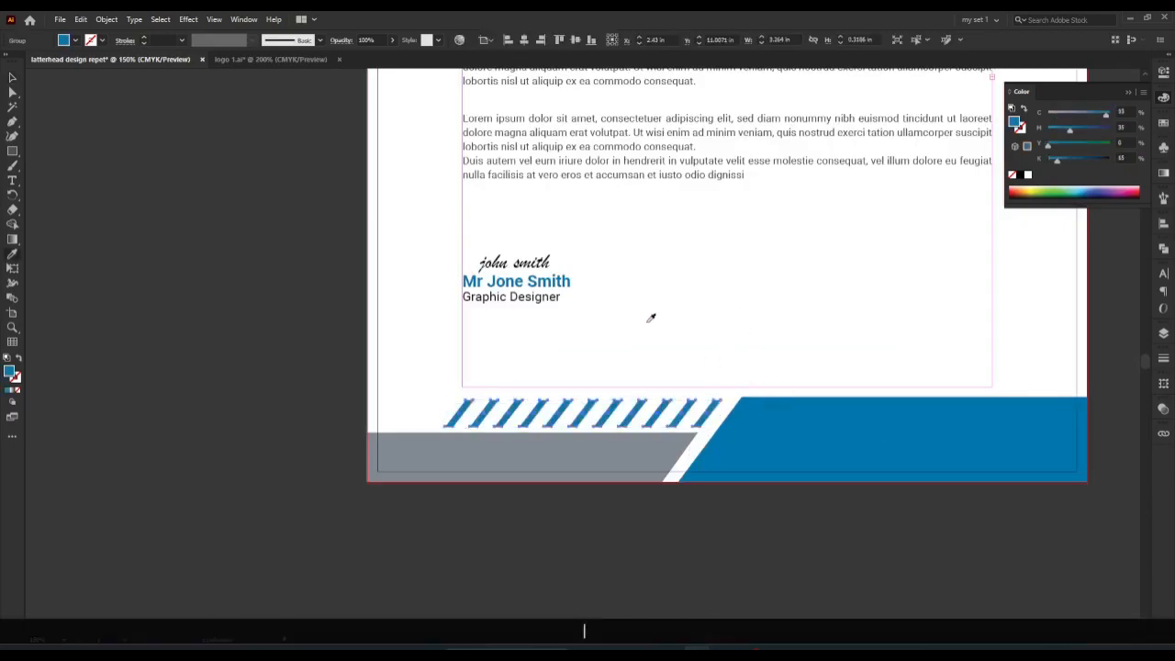
key("v")
left_click(838, 328)
scroll(850, 320, "down", 3)
scroll(850, 320, "up", 3)
left_click_drag(742, 349, 793, 304)
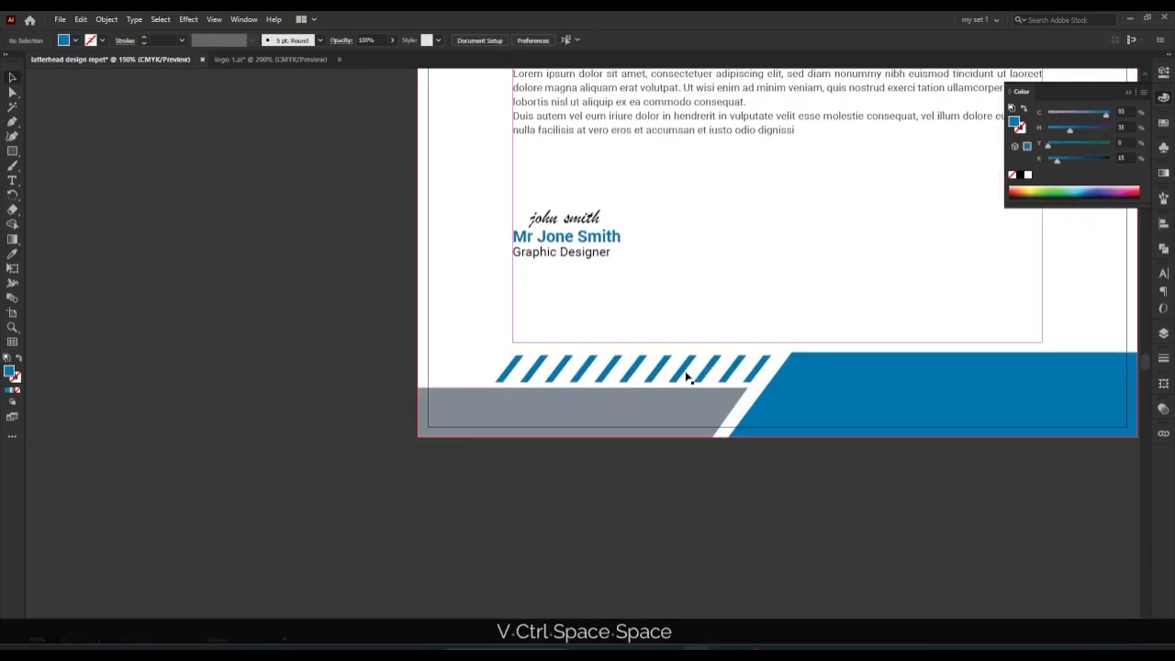
Recolour the stripe group with the grey sampled from the footer shape and set its black (K) value to 70%.
left_click(686, 376)
key("i")
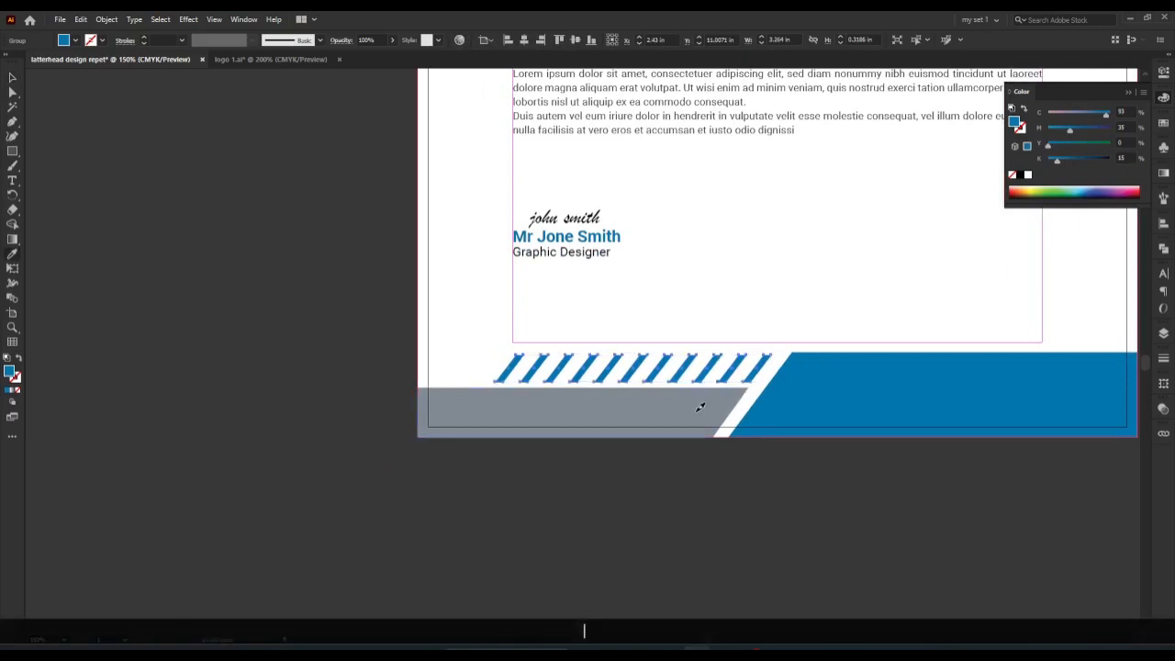
left_click(700, 407)
left_click_drag(1132, 159, 1054, 175)
type("70")
key("Return")
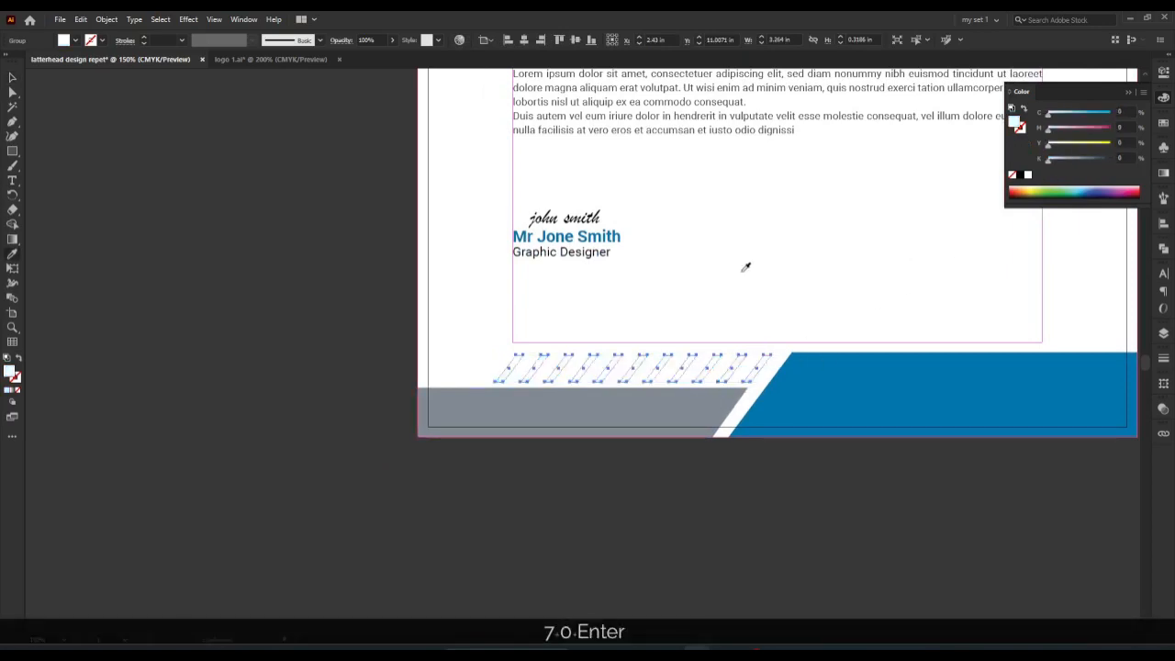
key("ctrl+z")
scroll(827, 288, "down", 2)
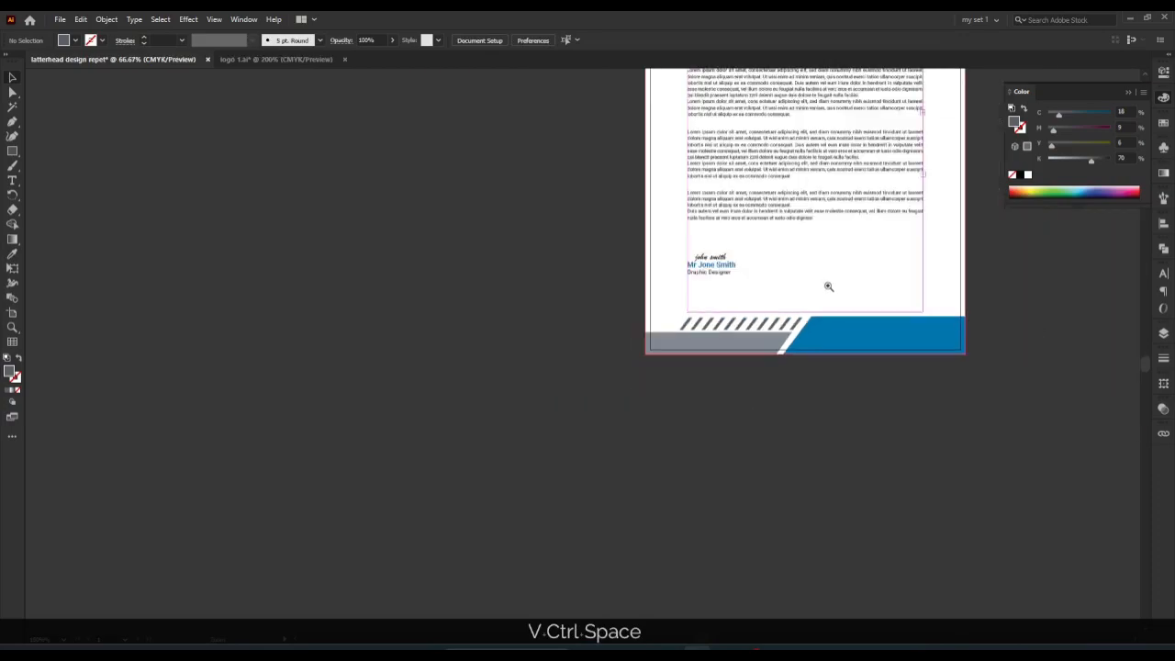
scroll(827, 289, "up", 2)
scroll(827, 288, "down", 1)
left_click_drag(805, 292, 768, 303)
scroll(811, 293, "up", 2)
scroll(812, 293, "down", 1)
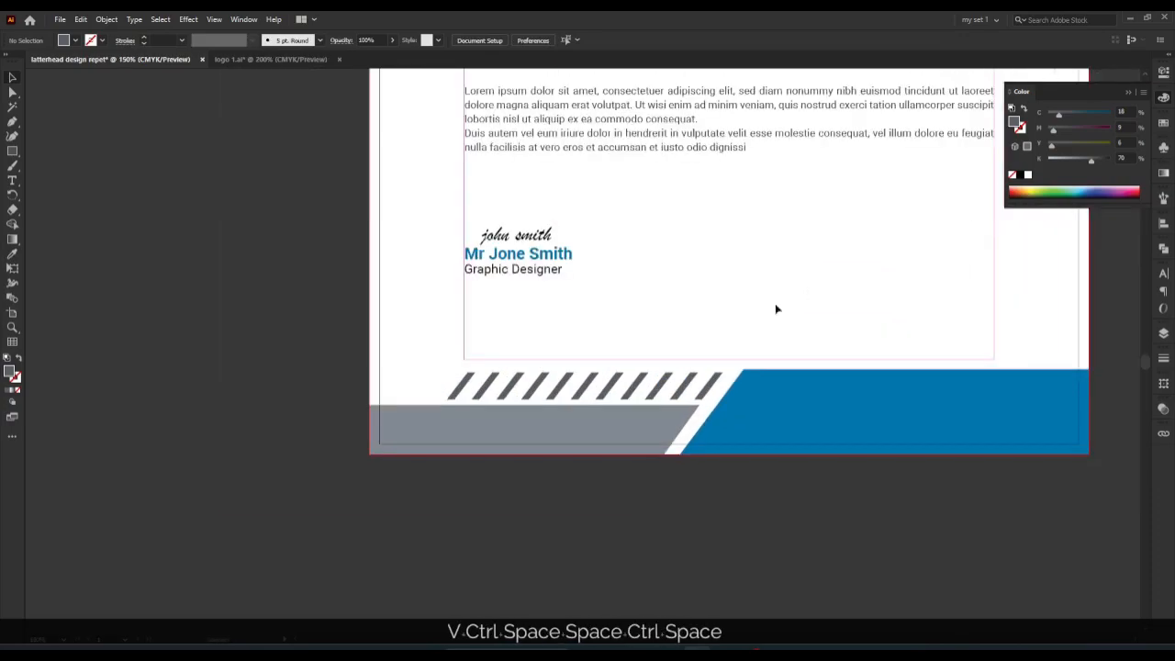
Duplicate the header's blue corner triangle and place the copy against the page's left edge above the grey footer shape.
left_click_drag(751, 194, 633, 642)
left_click(953, 93)
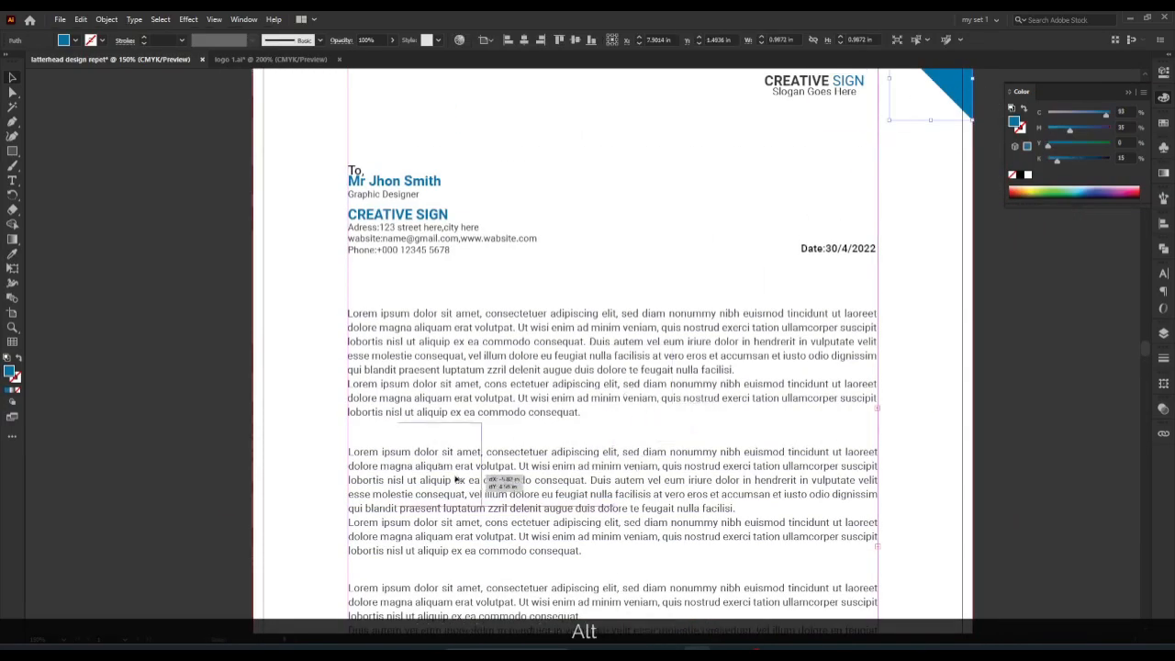
left_click_drag(456, 478, 359, 510)
left_click_drag(359, 509, 674, 103)
left_click_drag(622, 450, 638, 436)
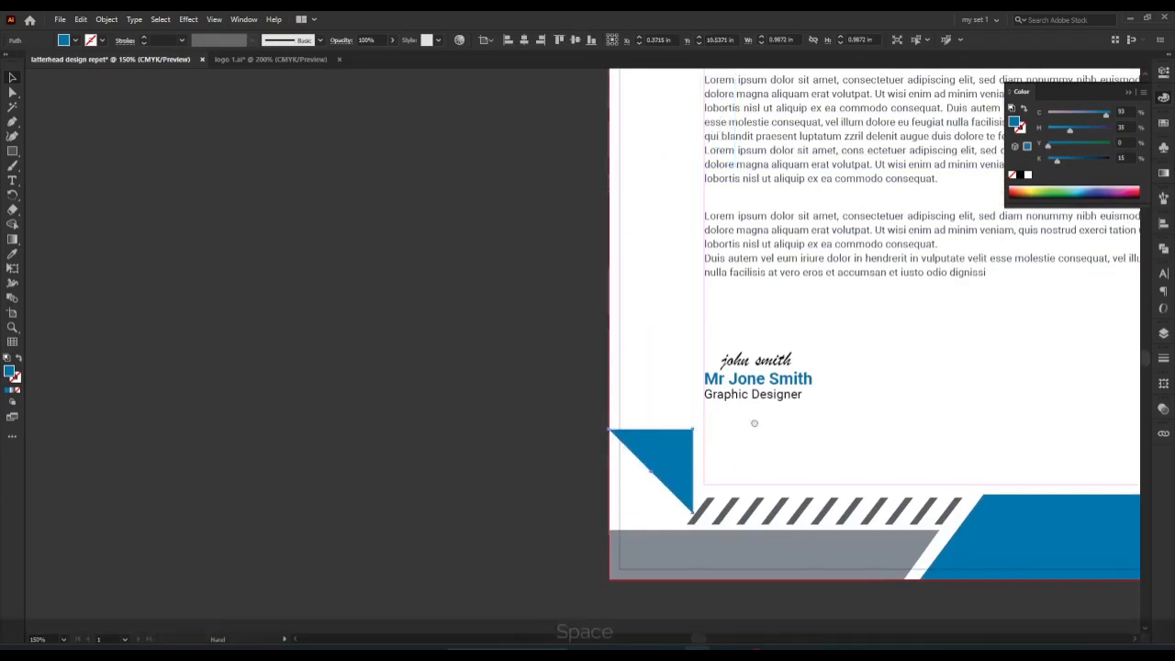
Rotate the triangle copy so its right angle sits at the lower left, flush with the page's left edge.
left_click_drag(762, 433, 670, 332)
left_click(676, 339, "ctrl")
left_click(676, 339, "ctrl")
left_click_drag(529, 311, 531, 452)
left_click_drag(533, 312, 543, 354)
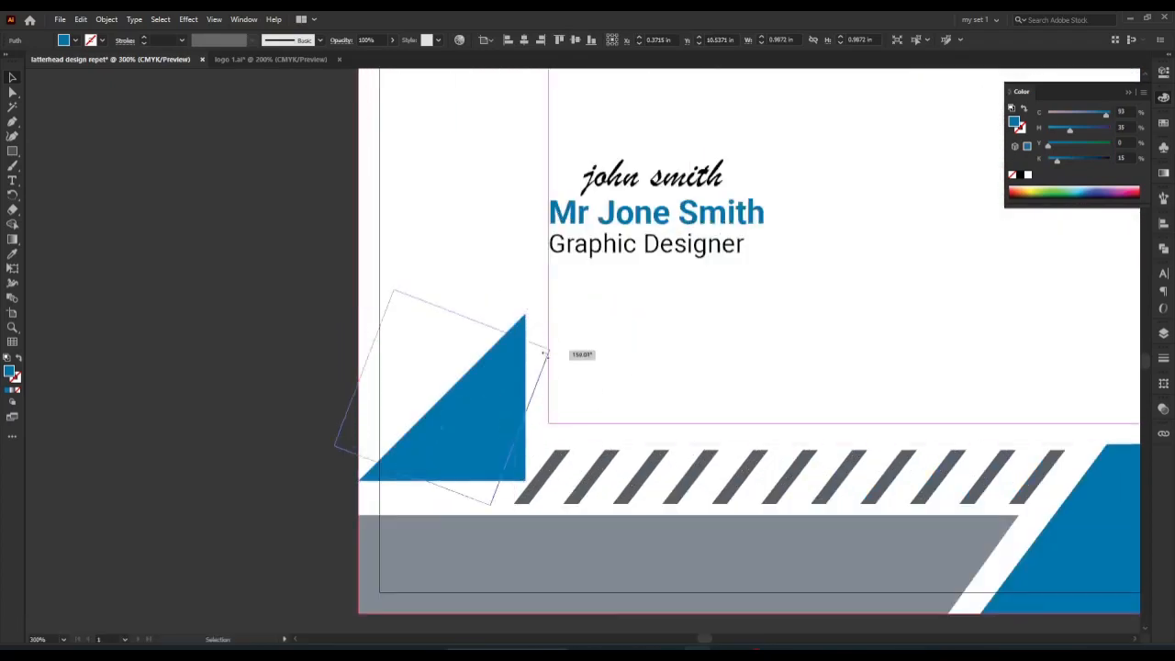
left_click_drag(495, 511, 547, 485)
left_click(512, 439)
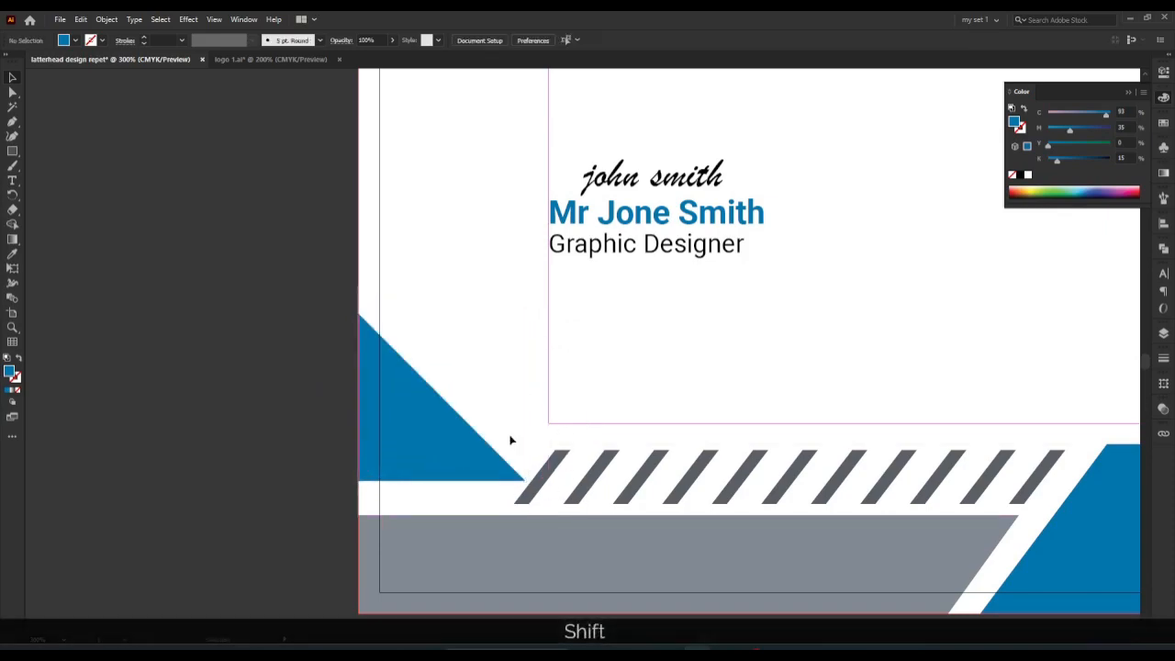
Move the blue triangle straight up to leave a wider gap above the grey footer shape, and deselect it.
left_click_drag(469, 454, 469, 398)
left_click(733, 358)
left_click(732, 358, "ctrl+alt")
left_click(732, 358, "ctrl+alt")
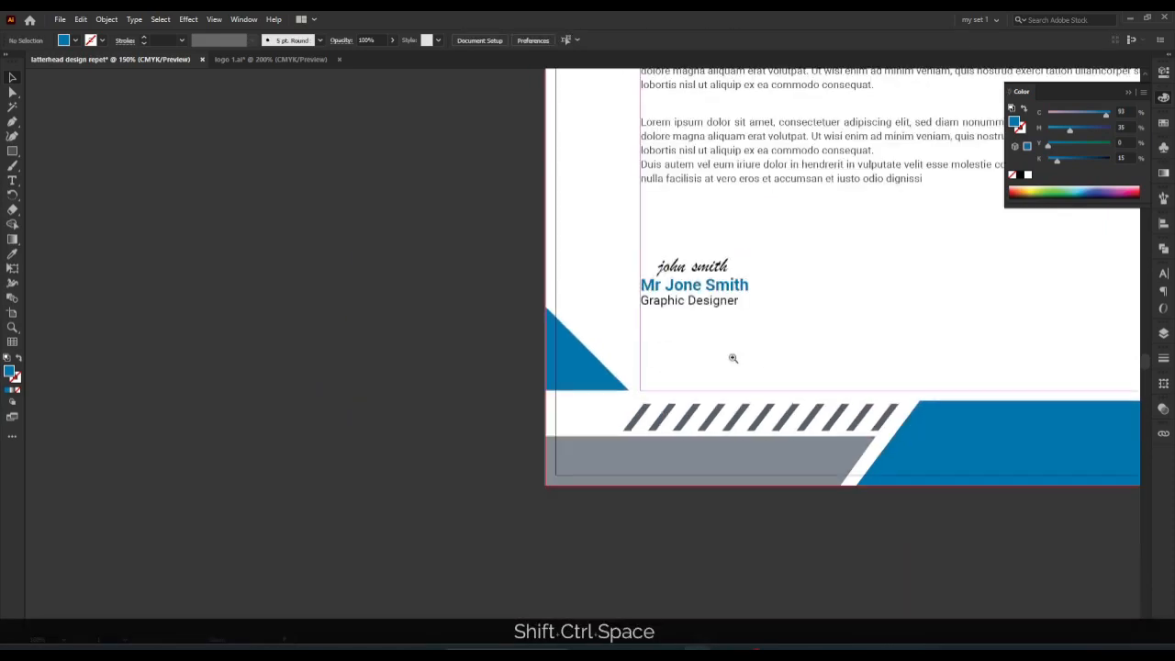
left_click(731, 360, "ctrl+alt")
left_click(731, 362, "ctrl")
left_click_drag(765, 348, 706, 364)
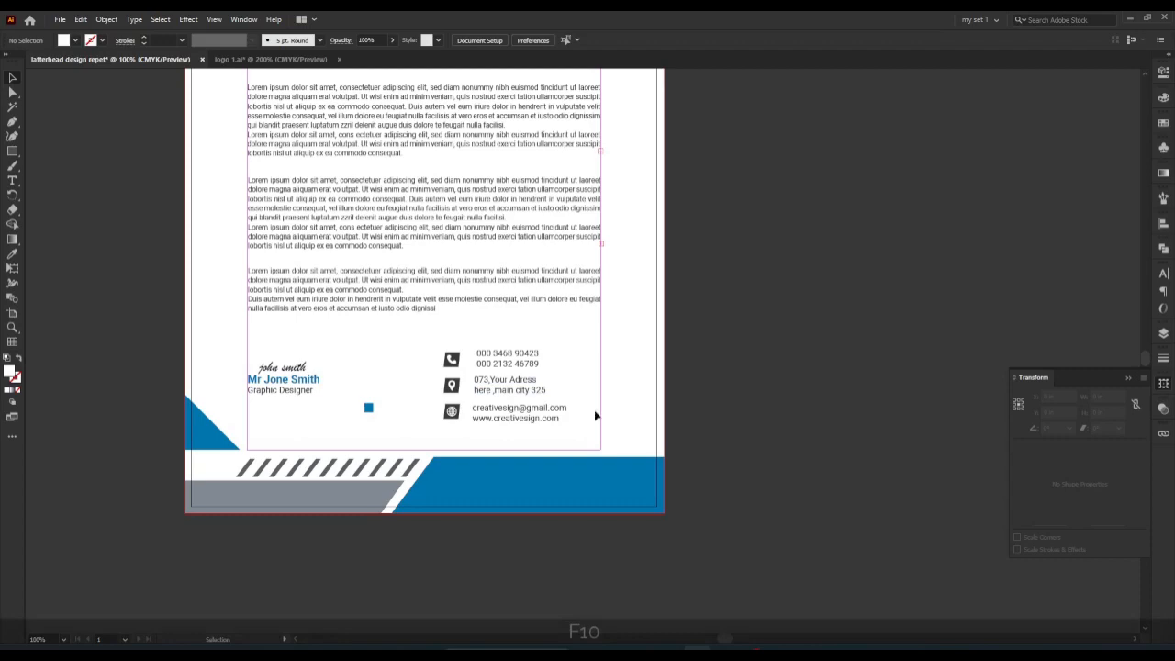
Move the phone icon closer to the phone numbers and nudge it up to centre it beside the two lines.
left_click(492, 404, "ctrl")
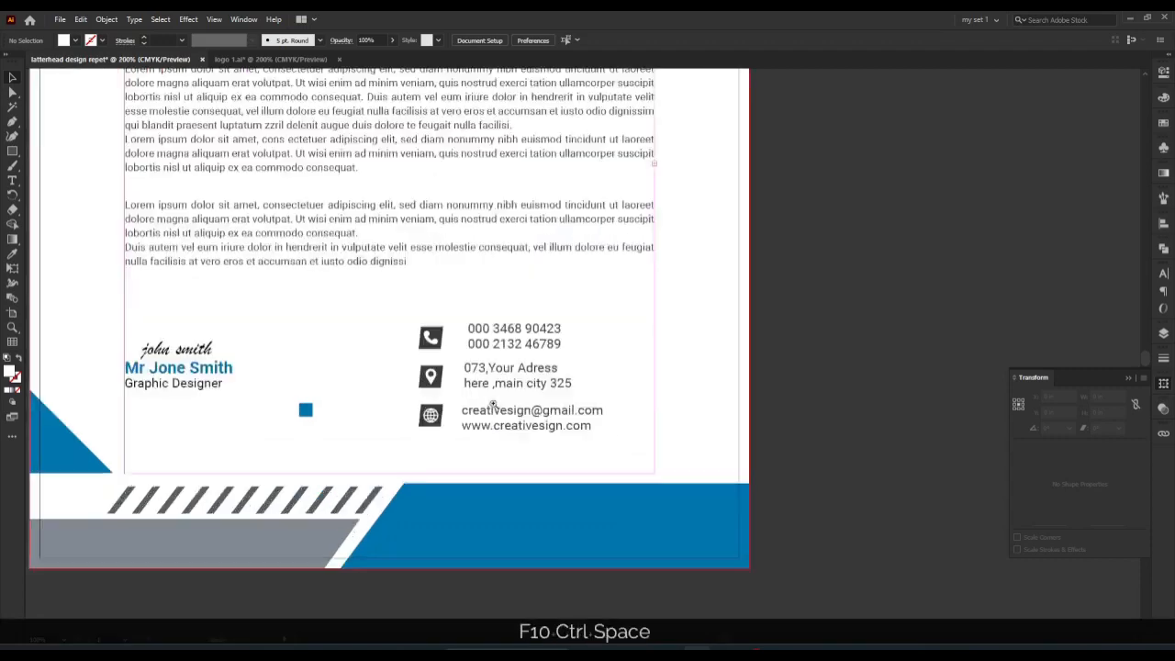
left_click(493, 407, "ctrl")
left_click(493, 407, "ctrl")
left_click_drag(445, 406, 545, 470)
left_click_drag(421, 292, 561, 372)
left_click(493, 266)
left_click_drag(482, 329, 516, 328)
key("Up")
key("Up")
key("Up")
key("Up")
key("Up")
key("Up")
key("Up")
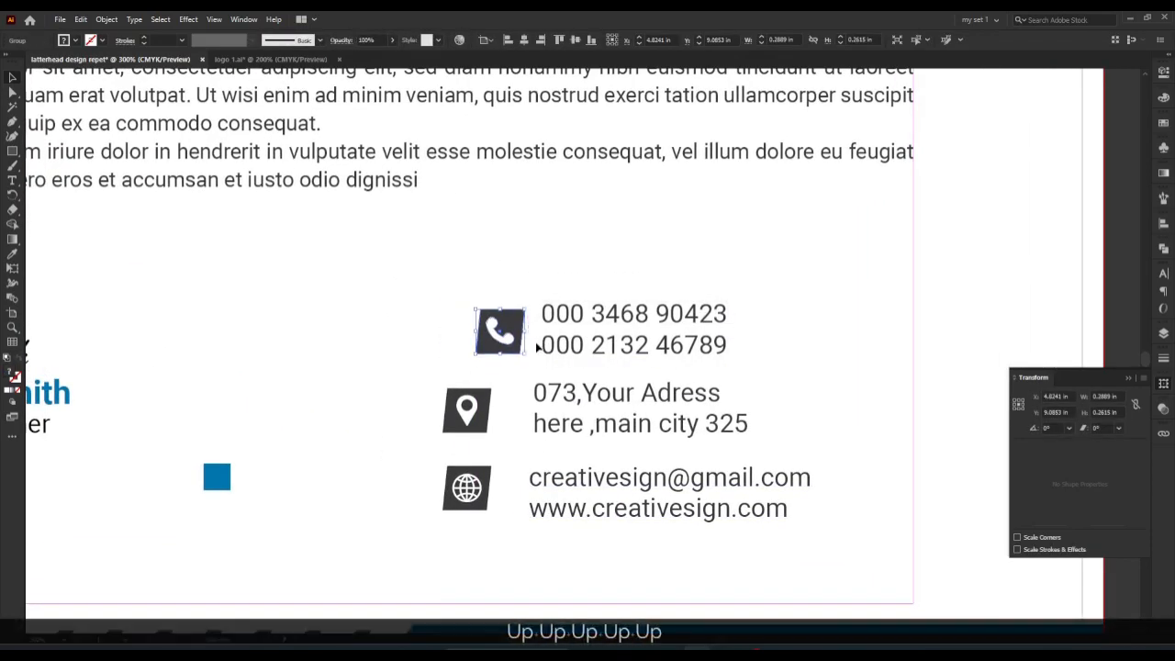
Group the phone icon with its numbers and move the group below the signature, just above the slanted stripes.
left_click(445, 287)
left_click_drag(445, 287, 740, 407)
key("ctrl+space")
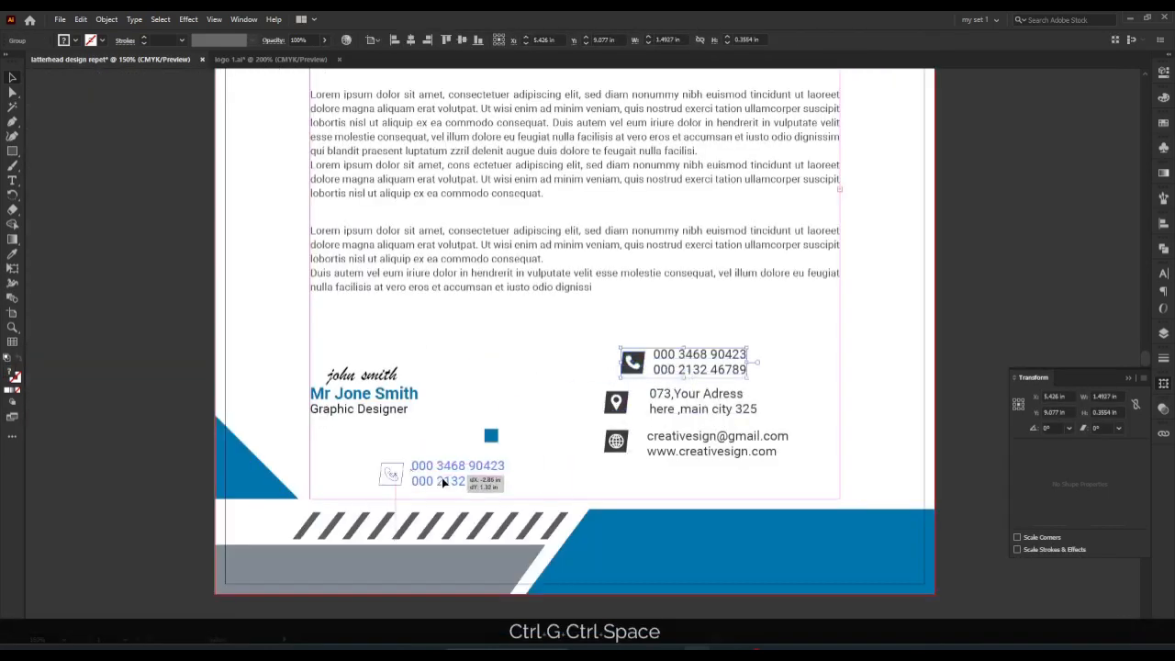
left_click_drag(441, 477, 385, 489)
left_click(539, 462)
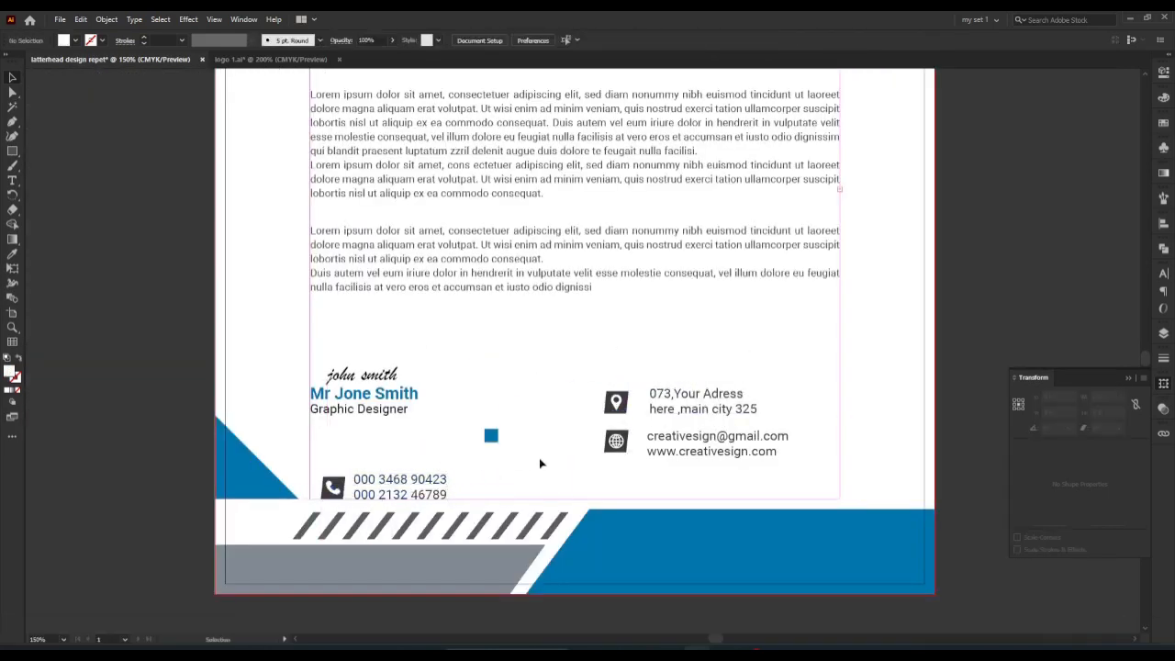
Move the globe icon closer to the email and website lines.
left_click_drag(707, 455, 707, 455)
left_click(615, 456)
left_click_drag(629, 454, 641, 456)
key("Left")
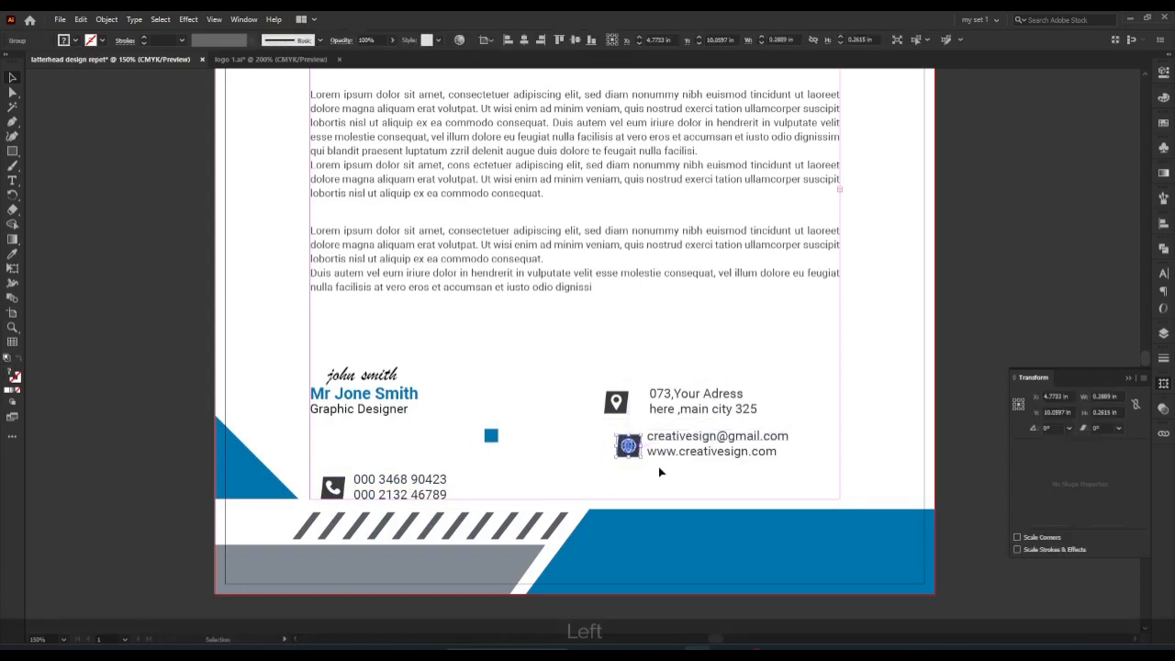
Scale the globe icon down to about 0.25 in wide and nudge it slightly left of the email and website text.
left_click(653, 467, "ctrl")
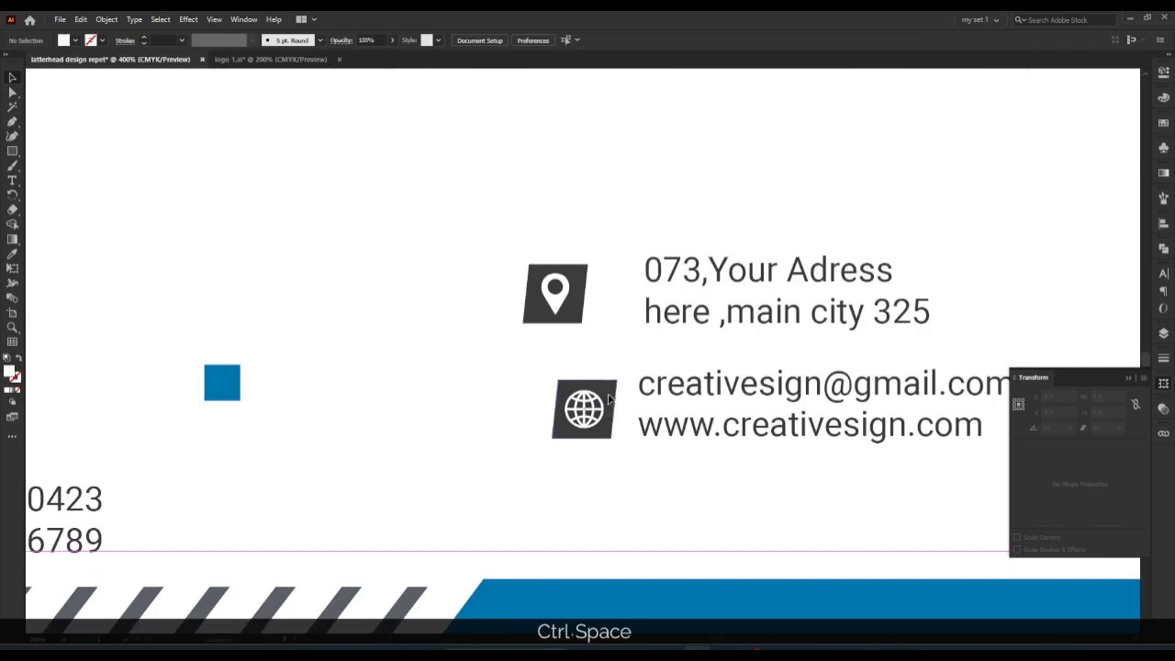
left_click_drag(686, 393, 609, 399)
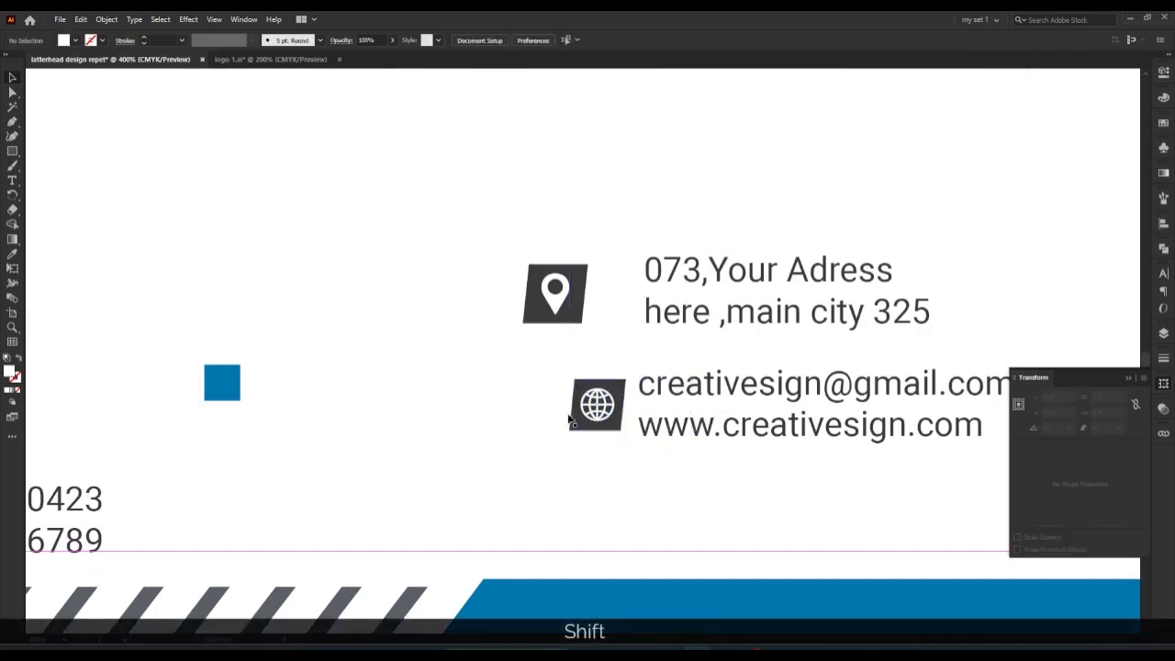
left_click_drag(720, 429, 722, 431)
left_click(605, 407)
key("Left")
key("Left")
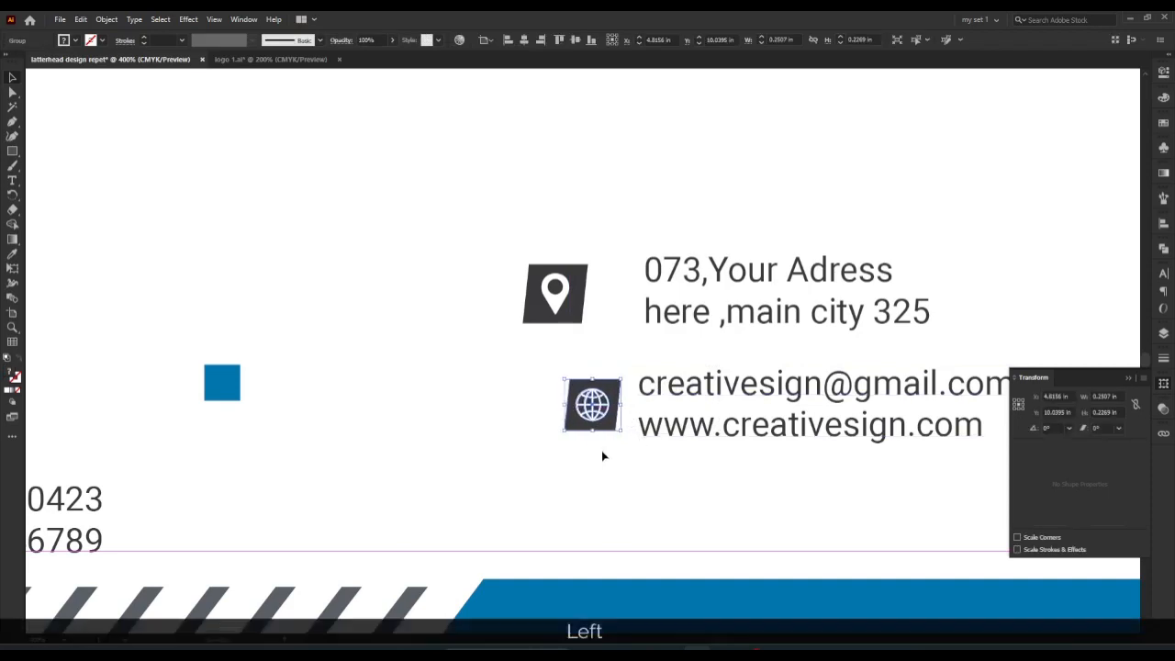
Group the globe icon with the email and website text and place the group in line with the phone contact group.
left_click_drag(552, 368, 580, 498)
key("ctrl+g")
left_click(744, 450, "ctrl+alt")
left_click(798, 502)
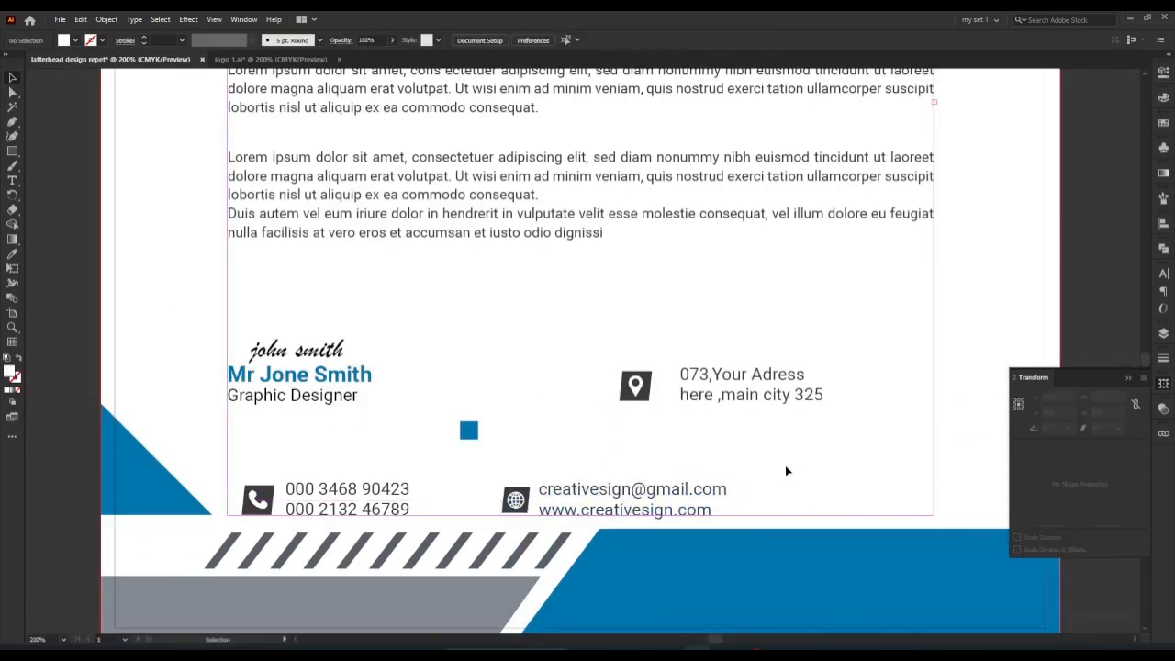
Move the location pin icon horizontally closer to the address text.
left_click(740, 395)
left_click(684, 435, "ctrl")
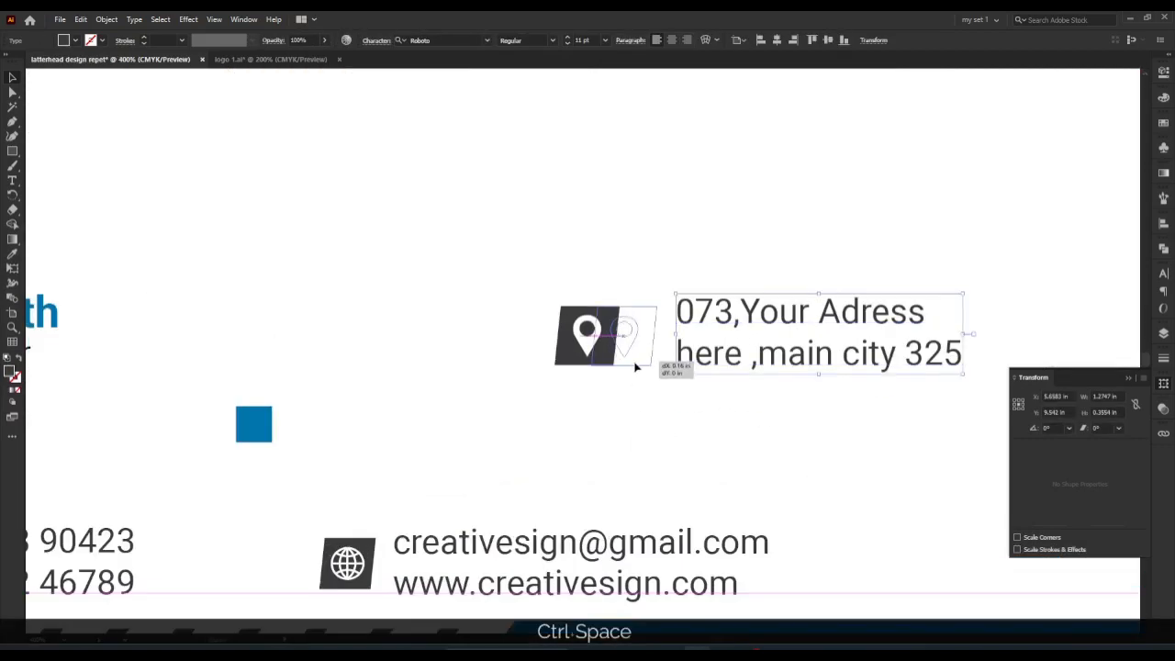
left_click_drag(630, 367, 631, 367)
Group the location pin with the address text and place the group at the right end of the contact row.
left_click_drag(560, 268, 743, 350)
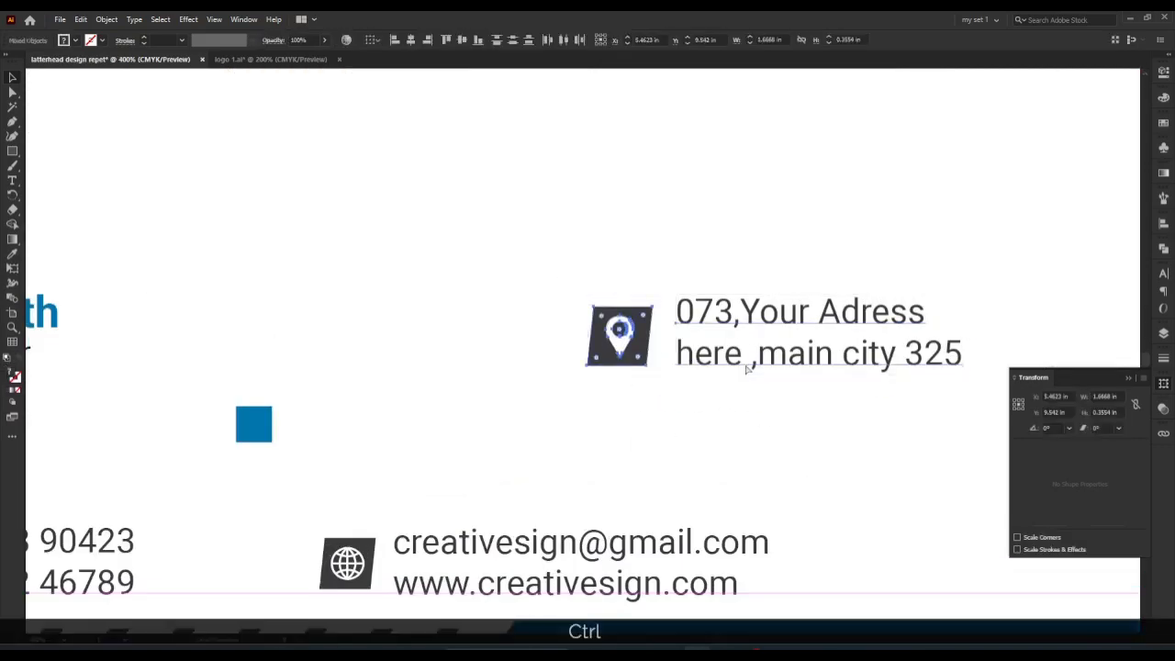
key("ctrl+g")
left_click_drag(848, 433, 629, 426)
left_click(755, 426)
left_click_drag(766, 449, 753, 459)
Distribute the phone, web and address groups with equal horizontal spacing.
left_click_drag(347, 434, 760, 470)
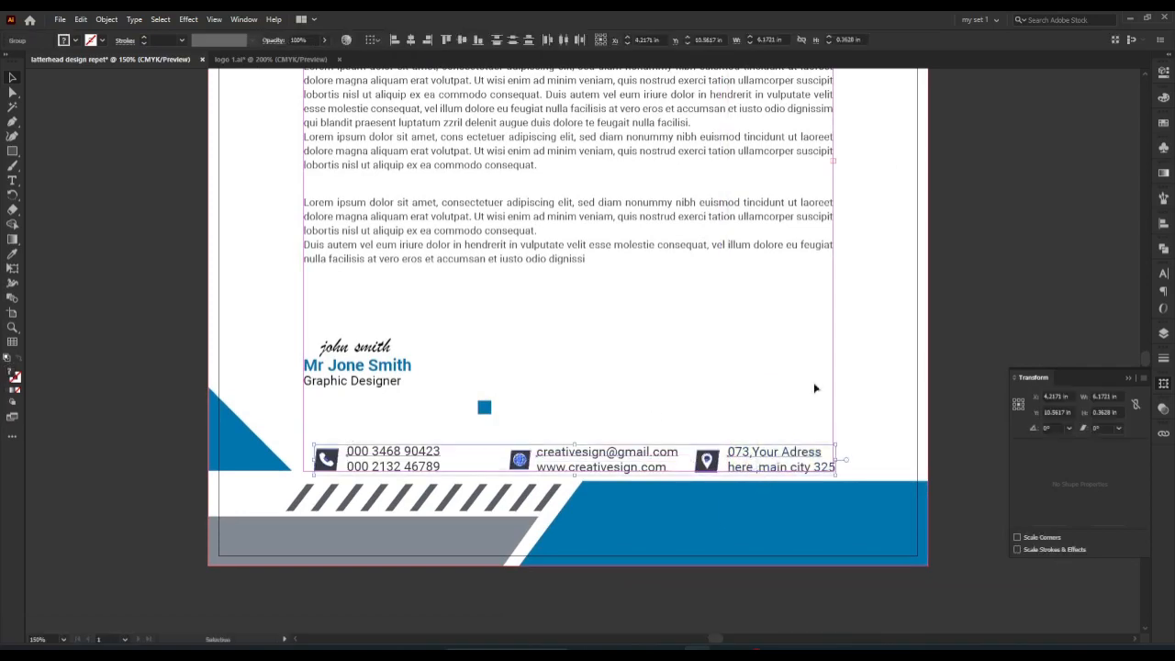
left_click(1161, 224)
left_click(1040, 322)
left_click(765, 389)
key("ctrl+space")
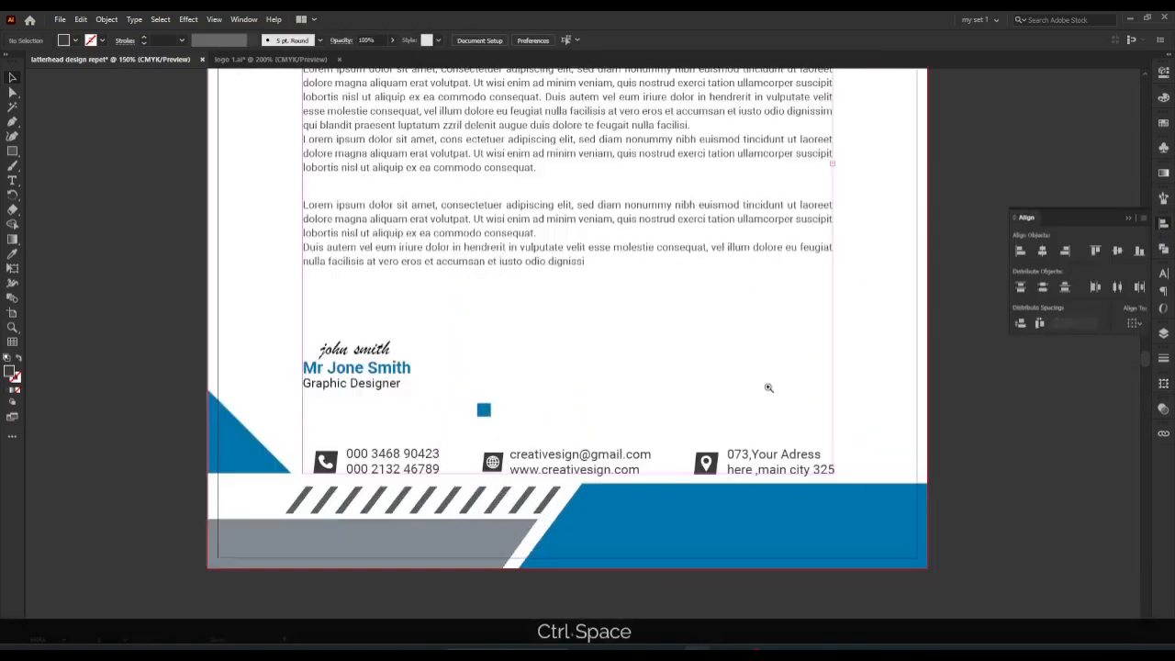
left_click(766, 388)
left_click(768, 389, "ctrl+alt")
Delete the small blue square and move the stripe group horizontally left by about 0.28 in.
left_click(484, 410)
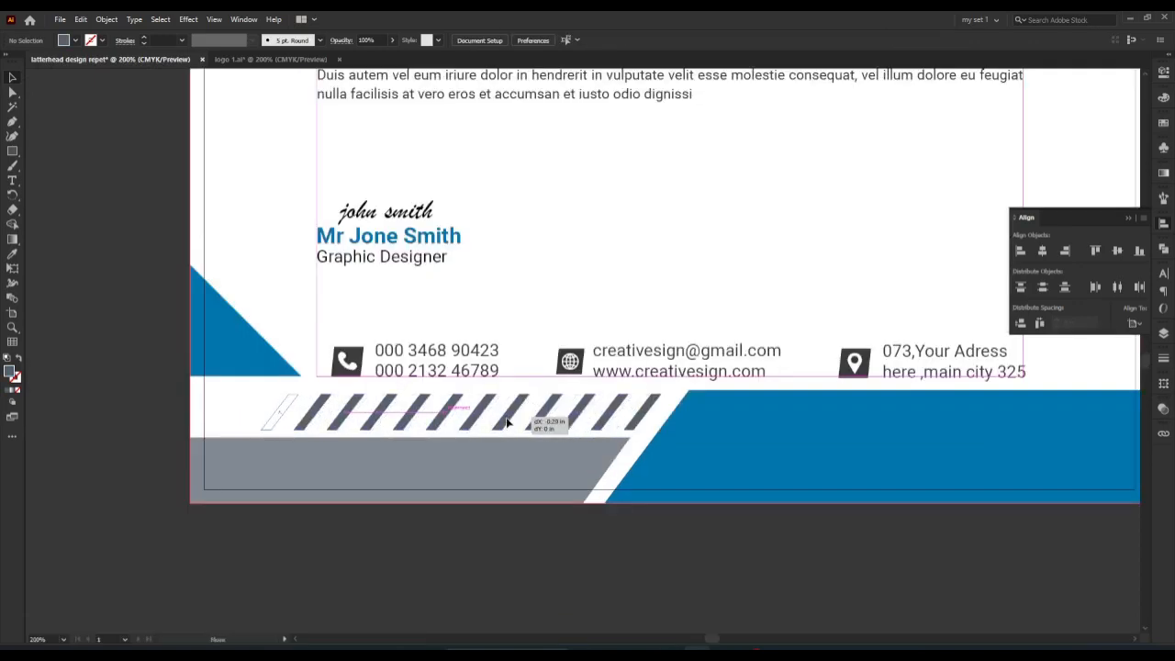
left_click_drag(506, 422, 507, 422)
left_click(654, 409)
key("ctrl+space")
scroll(654, 409, "down", 3)
scroll(654, 409, "up", 2)
left_click(496, 461)
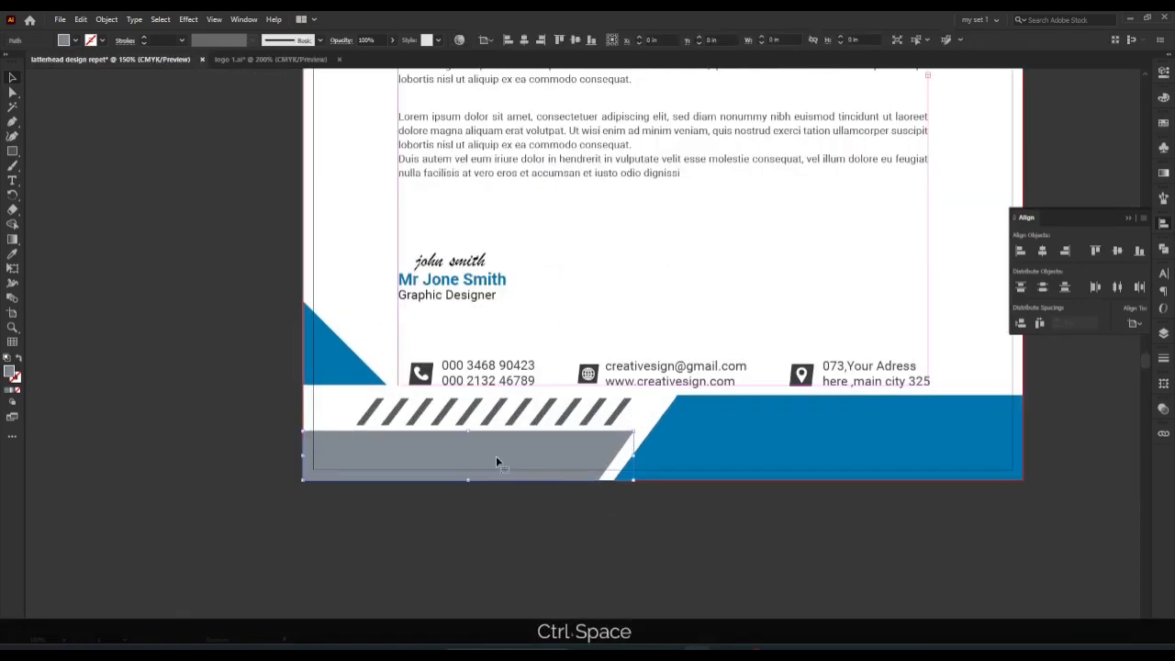
left_click(645, 423)
Fit the whole letterhead artboard in view and hide the guides.
key("ctrl+space")
left_click(668, 448, "alt")
key("space")
left_click_drag(632, 388, 549, 569)
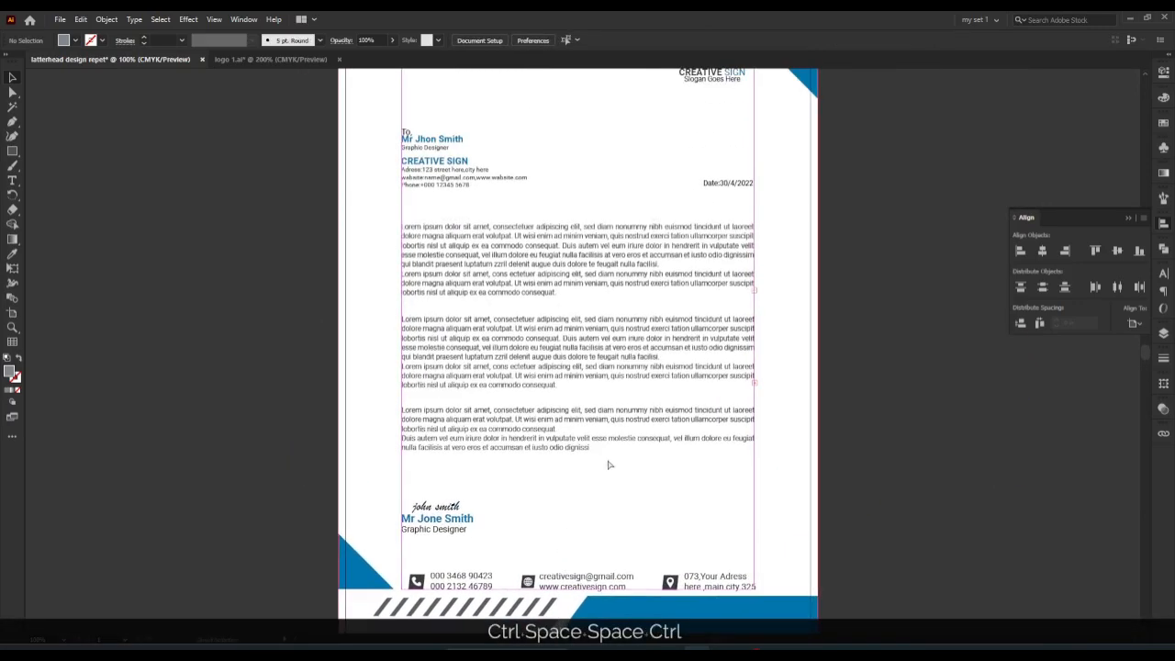
key("ctrl+space")
double_click(607, 465, "alt")
key("space")
left_click_drag(626, 451, 561, 421)
key("ctrl+0")
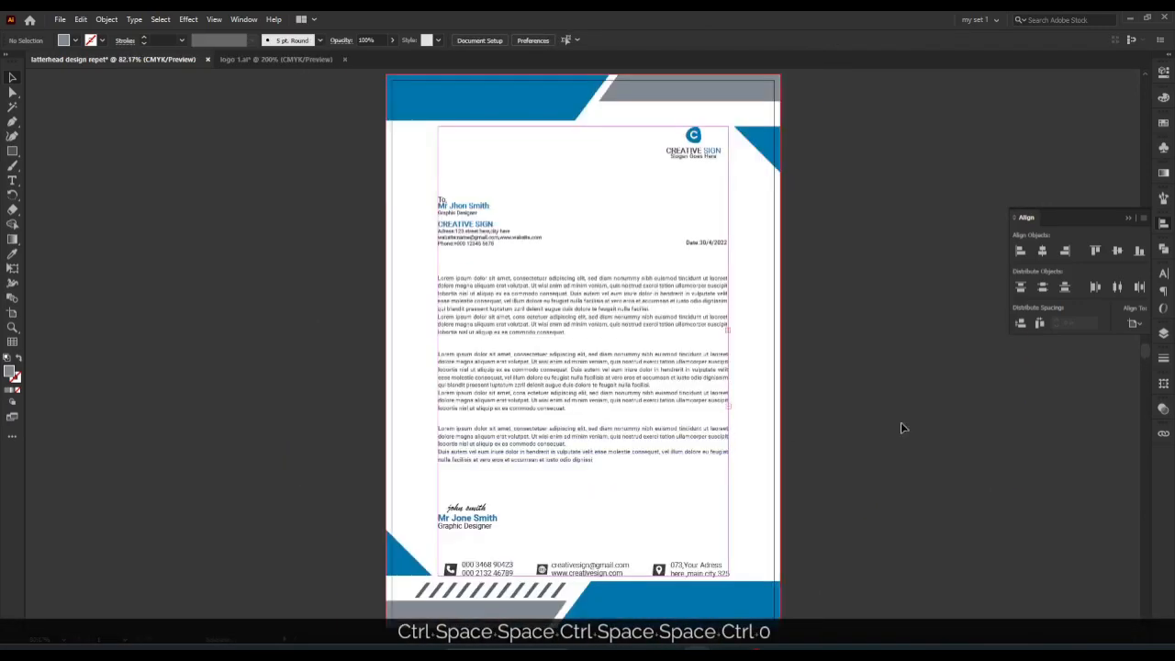
key("ctrl+semicolon")
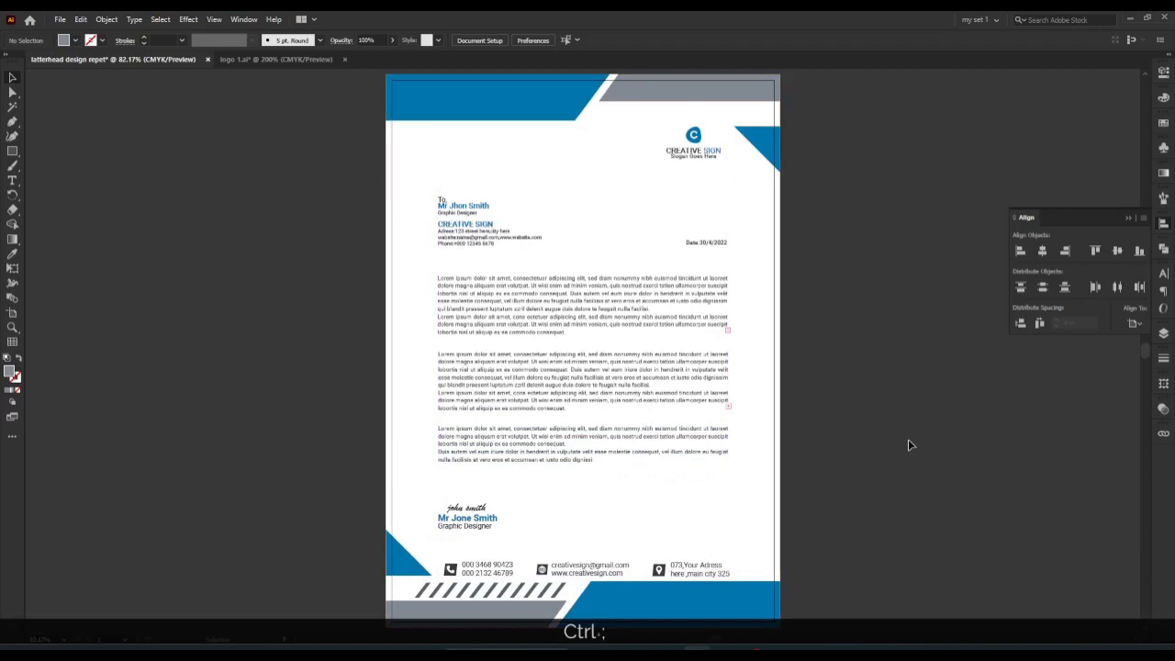